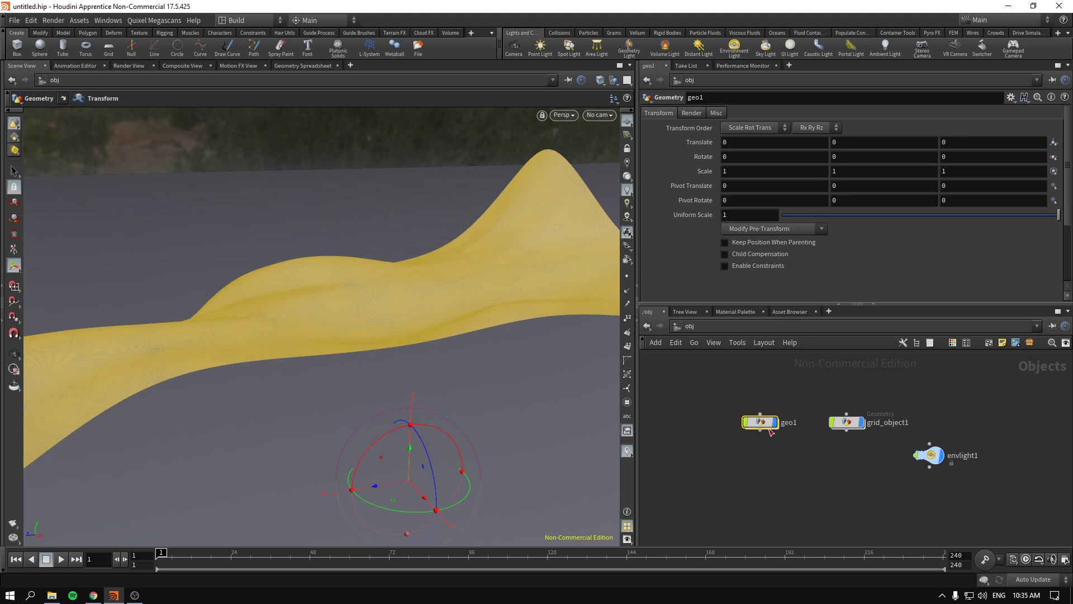
Step: Inspect the node chain inside geo1 down to its transform node, and return to the object level
{"action": "double_click", "coordinate": [761, 422]}
{"action": "scroll", "coordinate": [711, 512], "scroll_direction": "down", "scroll_amount": 3}
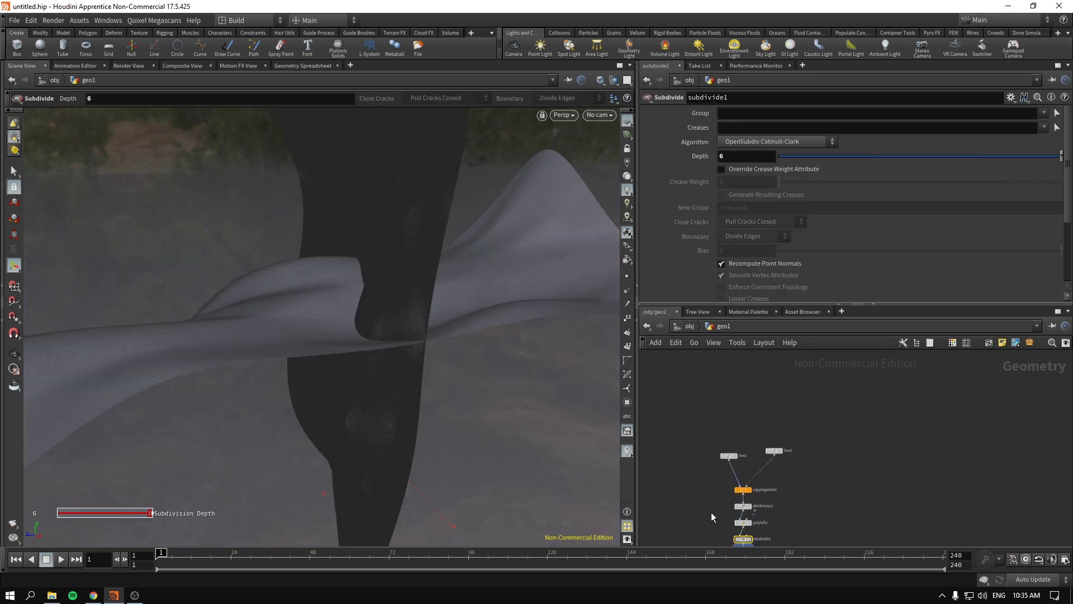
{"action": "scroll", "coordinate": [740, 427], "scroll_direction": "up", "scroll_amount": 4}
{"action": "left_click", "coordinate": [782, 509]}
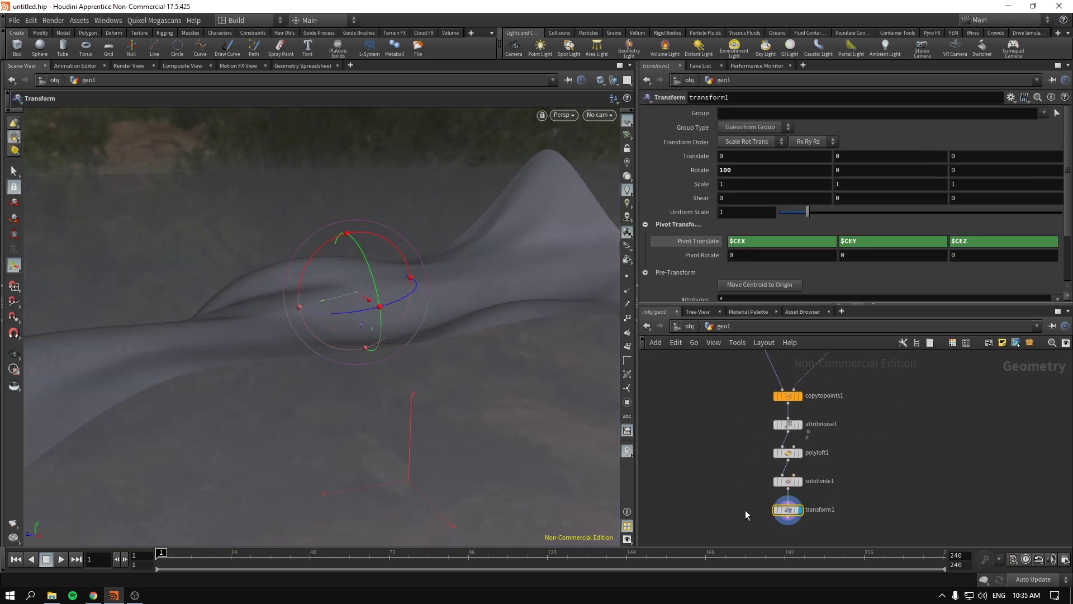
{"action": "left_click", "coordinate": [693, 326]}
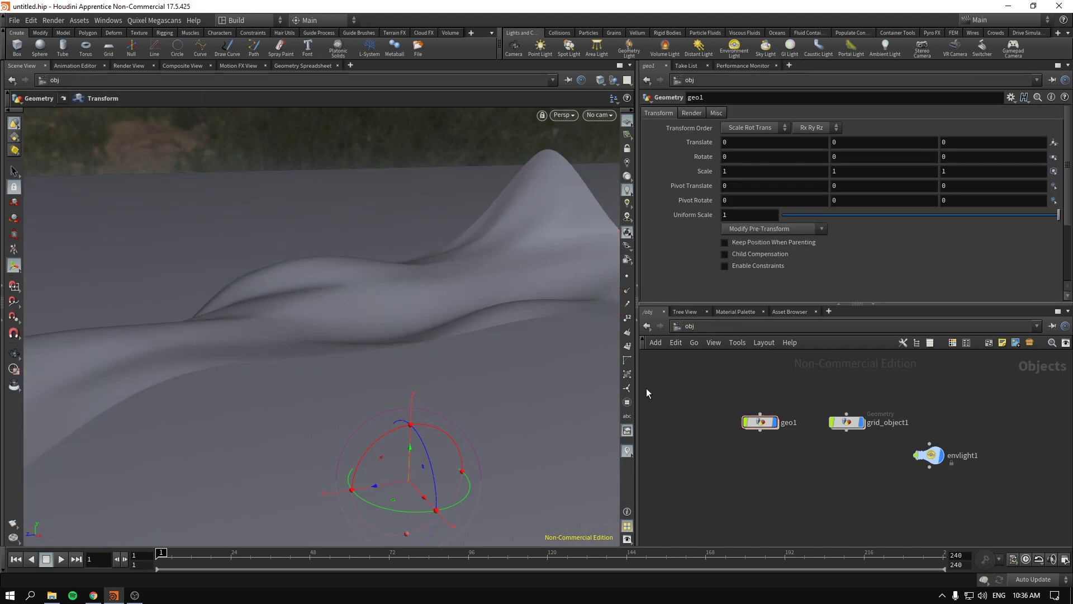
{"action": "key", "text": "Escape"}
{"action": "left_click_drag", "start_coordinate": [347, 347], "coordinate": [460, 326]}
{"action": "key", "text": "t"}
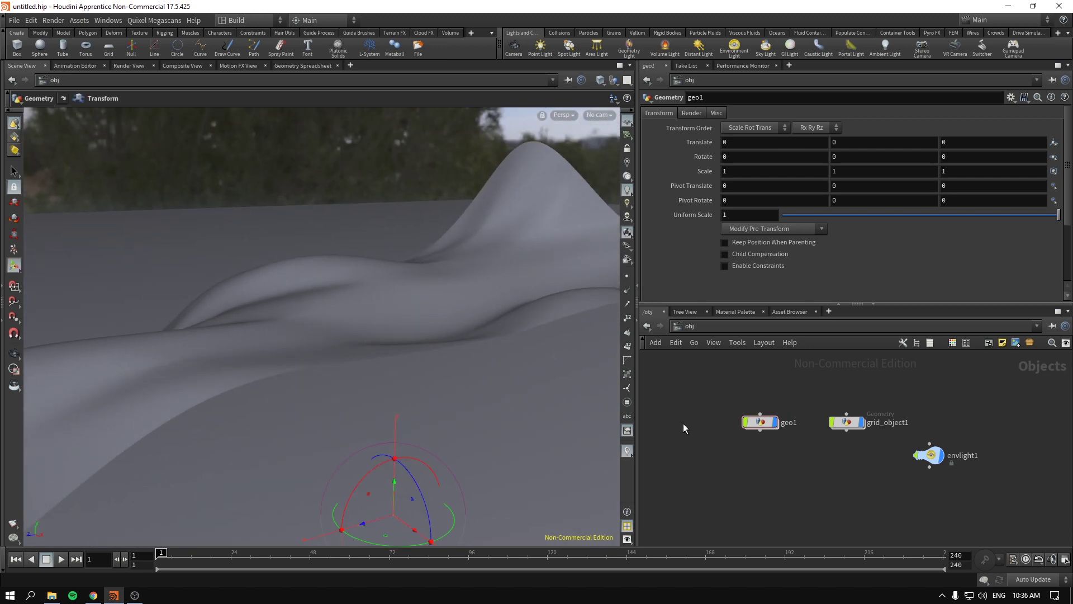
Step: Switch to the mat network and search the material palette for "car"
{"action": "left_click", "coordinate": [676, 327]}
{"action": "left_click", "coordinate": [710, 362]}
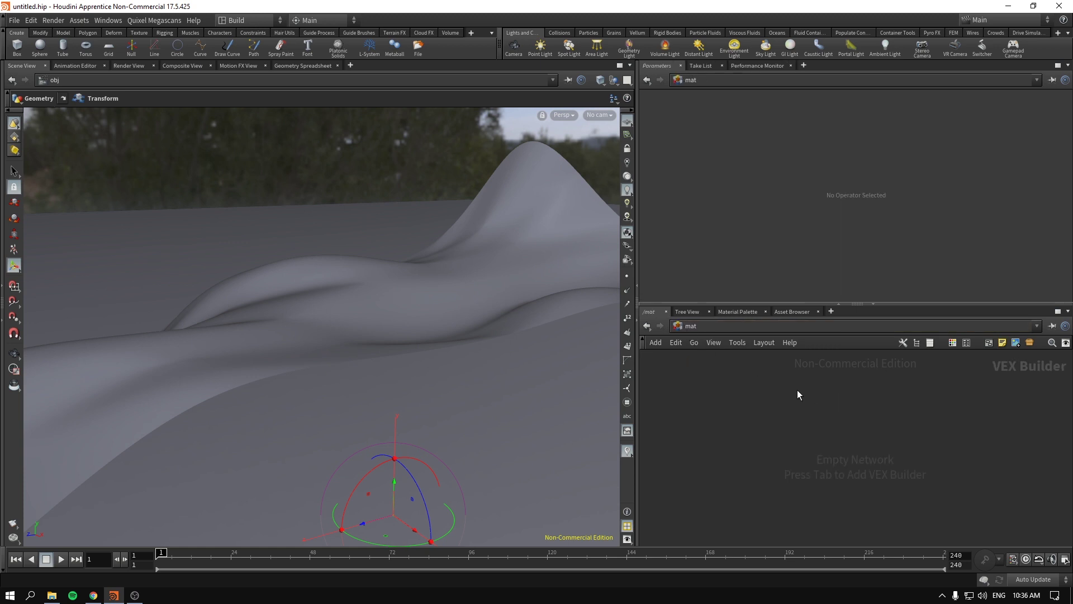
{"action": "left_click", "coordinate": [735, 311]}
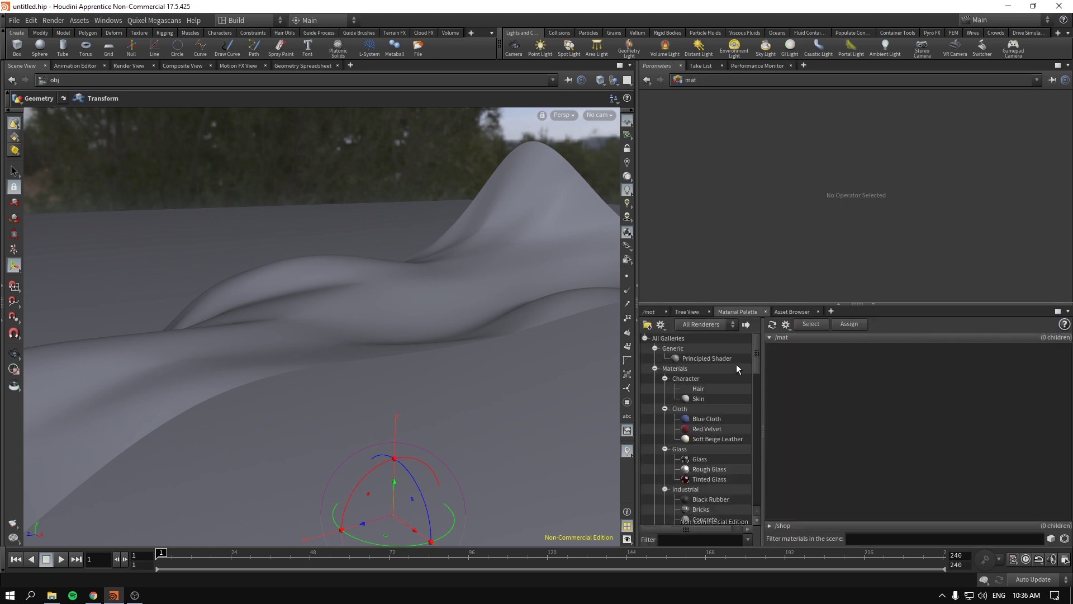
{"action": "left_click_drag", "start_coordinate": [757, 357], "coordinate": [761, 502]}
{"action": "type", "text": "car"}
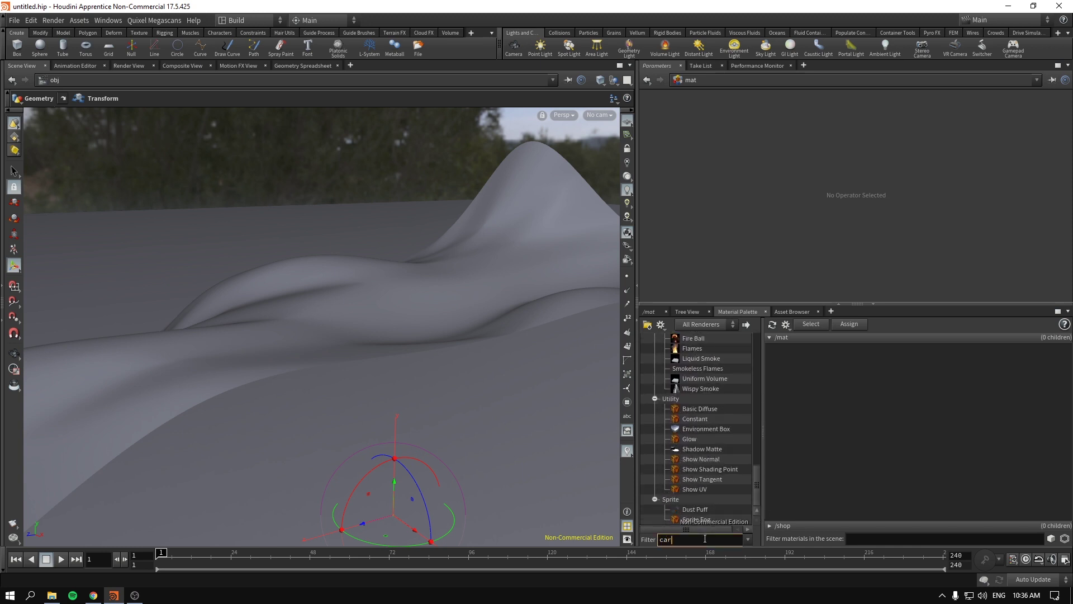
{"action": "key", "text": "Return"}
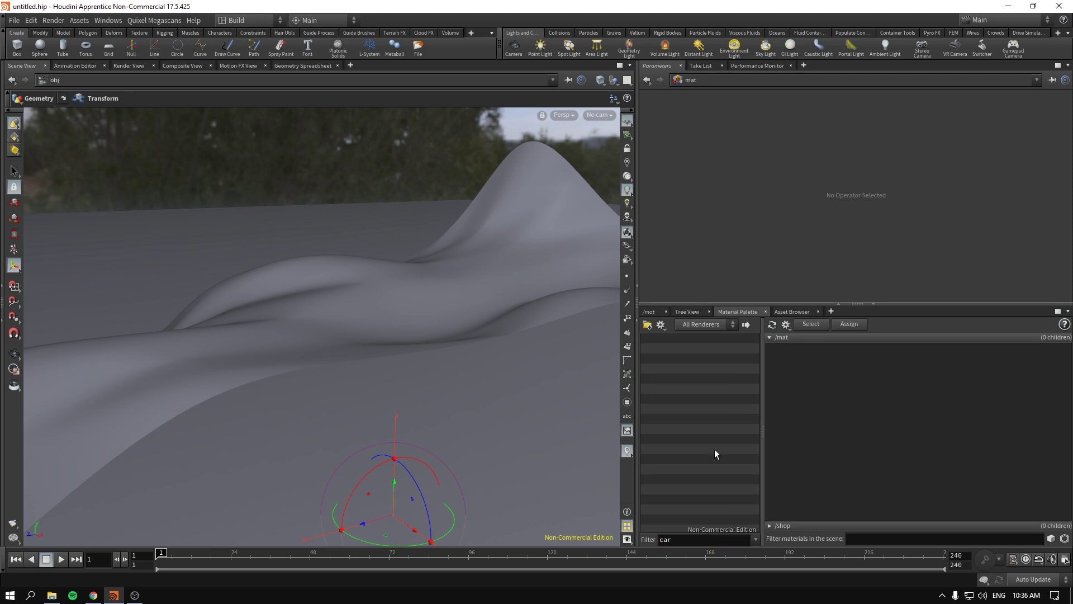
Step: Add a Car Paint Shader Core node to the mat network
{"action": "left_click", "coordinate": [648, 311]}
{"action": "left_click", "coordinate": [684, 326]}
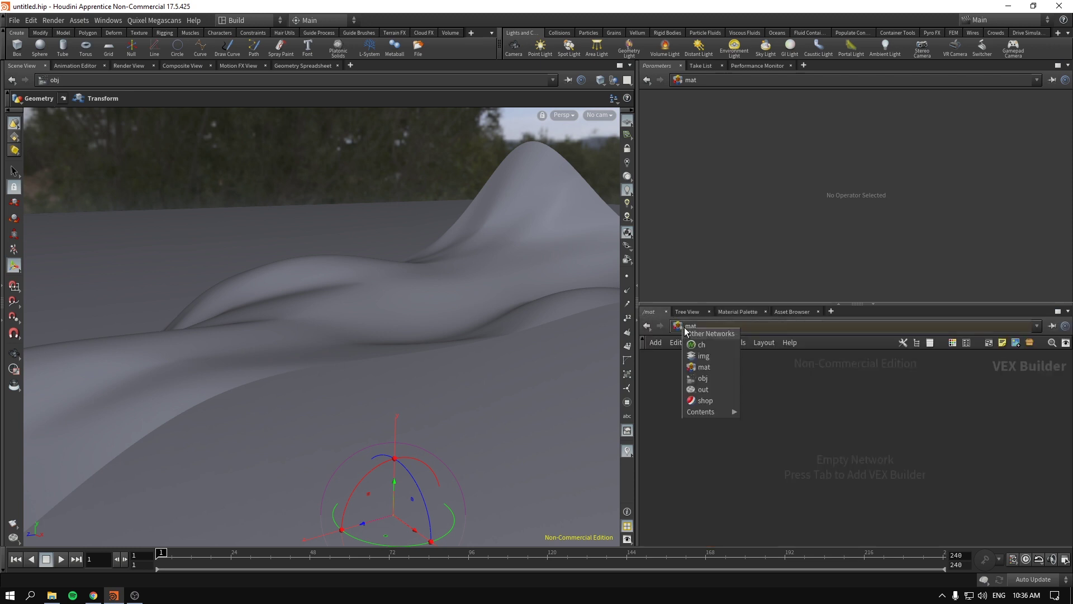
{"action": "left_click", "coordinate": [703, 367]}
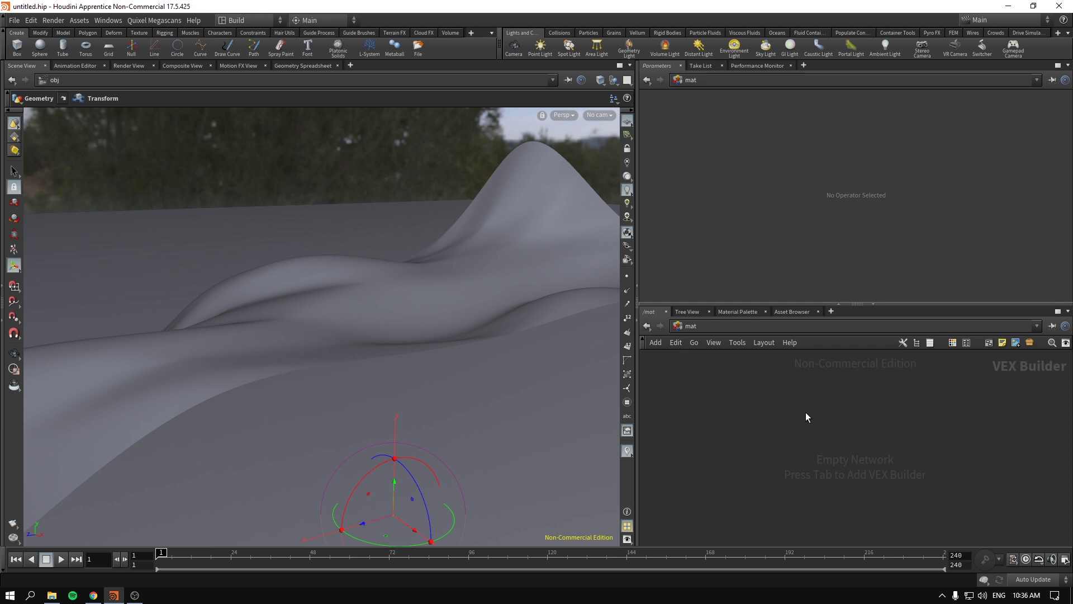
{"action": "key", "text": "Tab"}
{"action": "type", "text": "car"}
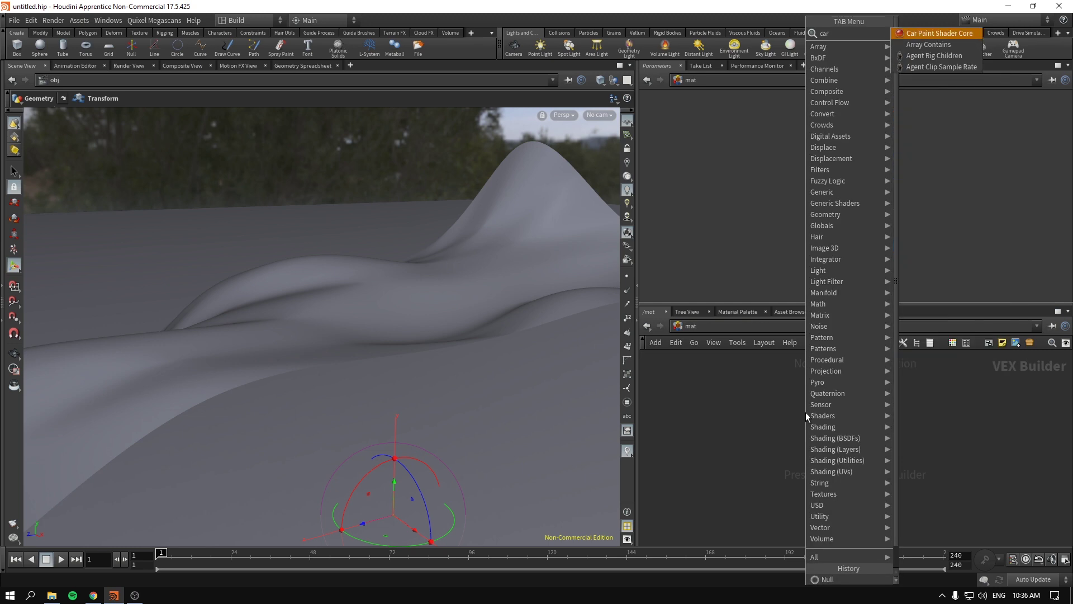
{"action": "key", "text": "Return"}
{"action": "left_click", "coordinate": [817, 390]}
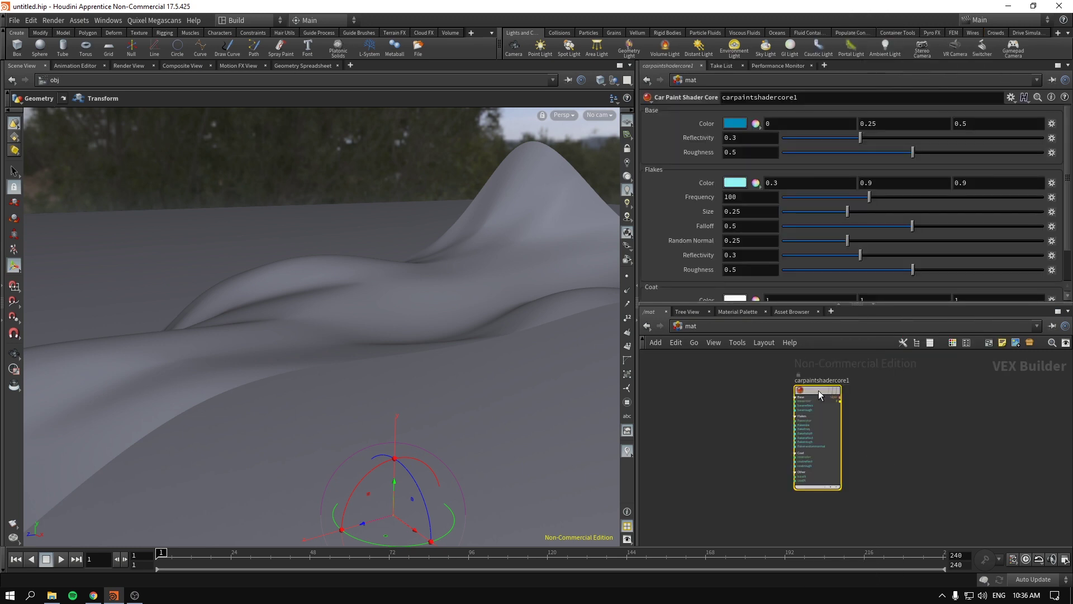
Step: Assign the car paint shader to the wavy surface geometry and start an interactive Mantra render
{"action": "mouse_move", "coordinate": [817, 390]}
{"action": "left_mouse_down"}
{"action": "mouse_move", "coordinate": [888, 393]}
{"action": "mouse_move", "coordinate": [495, 330]}
{"action": "left_mouse_up"}
{"action": "left_click", "coordinate": [129, 65]}
{"action": "left_click", "coordinate": [25, 82]}
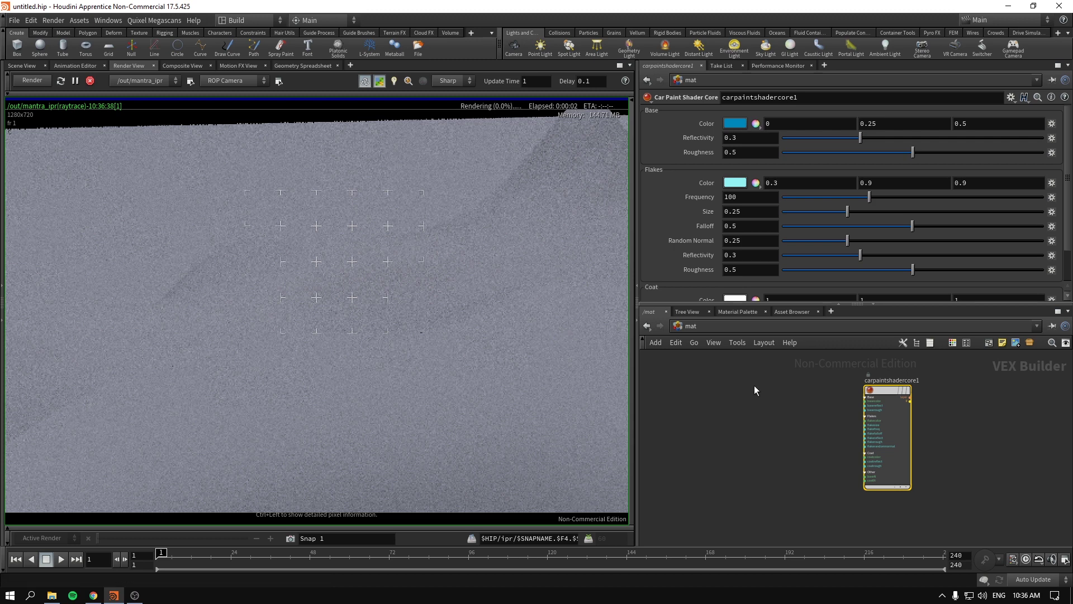
{"action": "left_click_drag", "start_coordinate": [889, 399], "coordinate": [899, 414]}
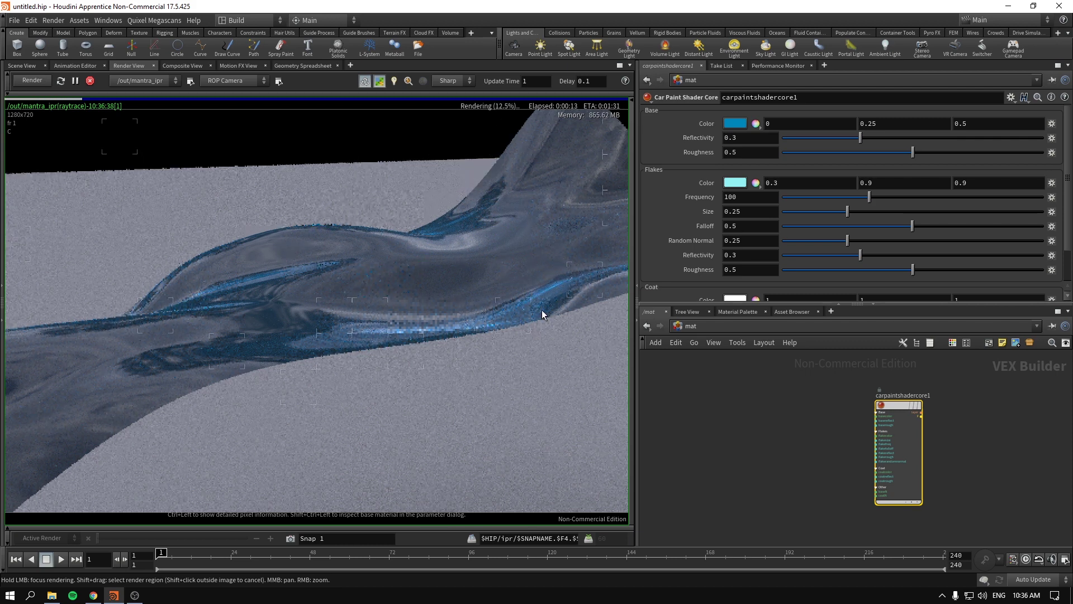
Step: Test low and high base reflectivity on the car paint shader, from 0.034 to 0.964, and settle on 0.321
{"action": "left_click", "coordinate": [735, 124]}
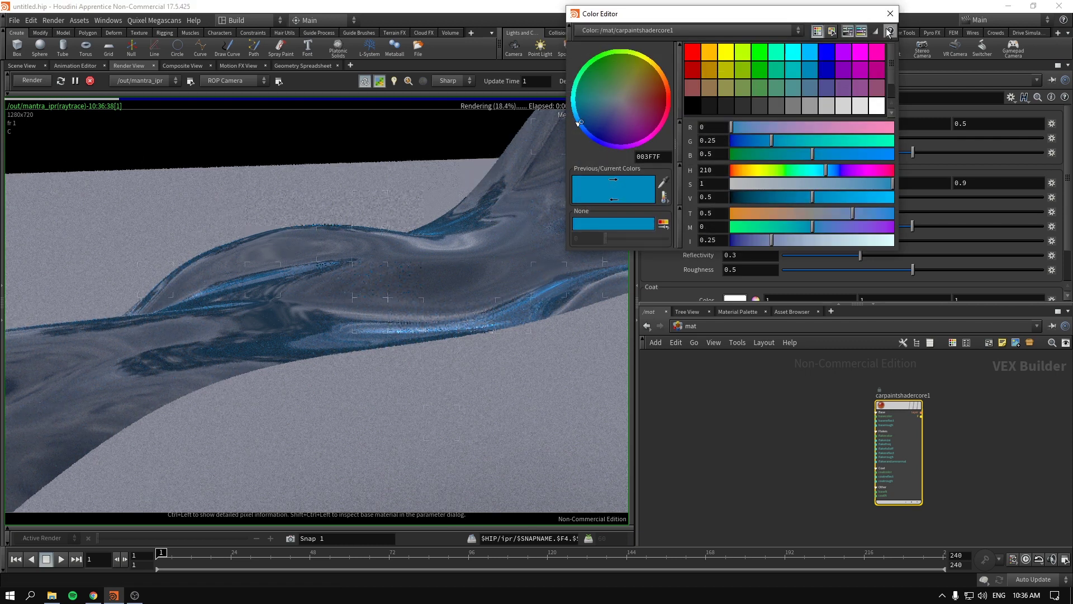
{"action": "left_click", "coordinate": [889, 14]}
{"action": "left_click_drag", "start_coordinate": [801, 139], "coordinate": [790, 141]}
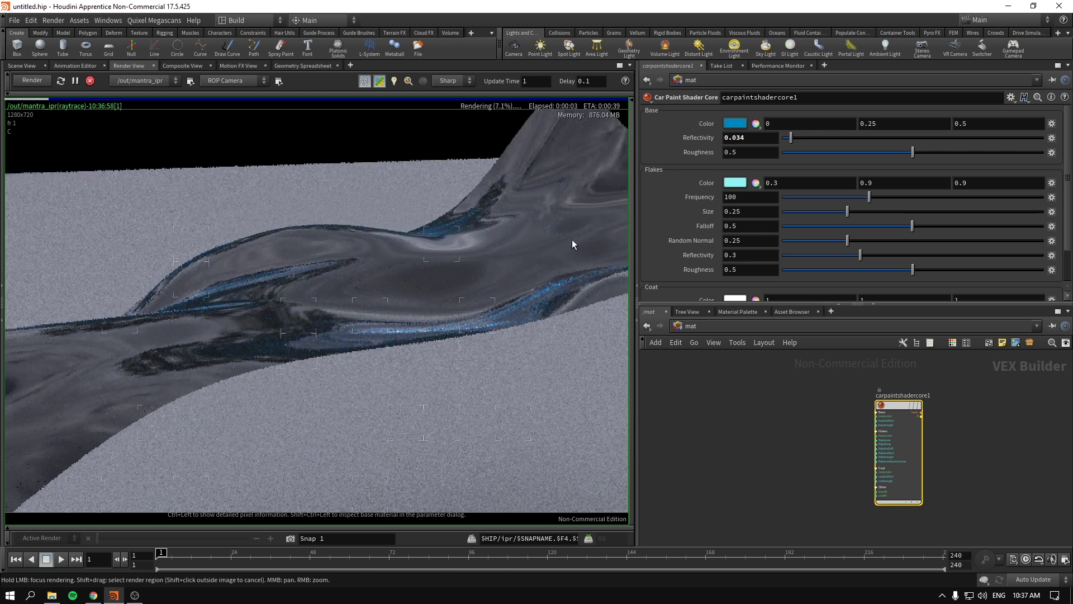
{"action": "left_click", "coordinate": [1033, 138]}
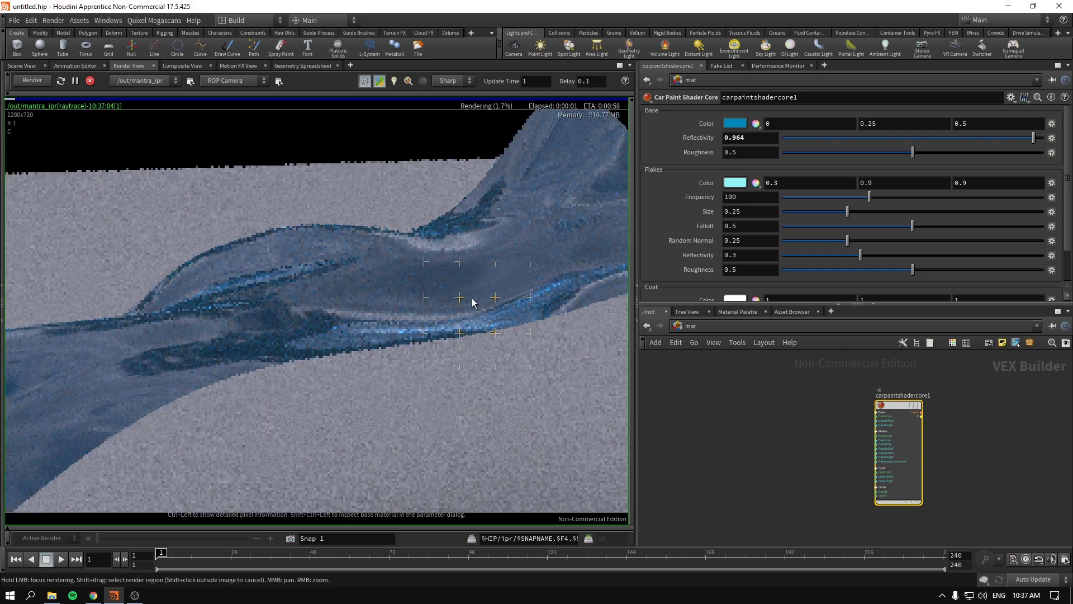
{"action": "left_click", "coordinate": [903, 137]}
{"action": "left_click", "coordinate": [839, 137]}
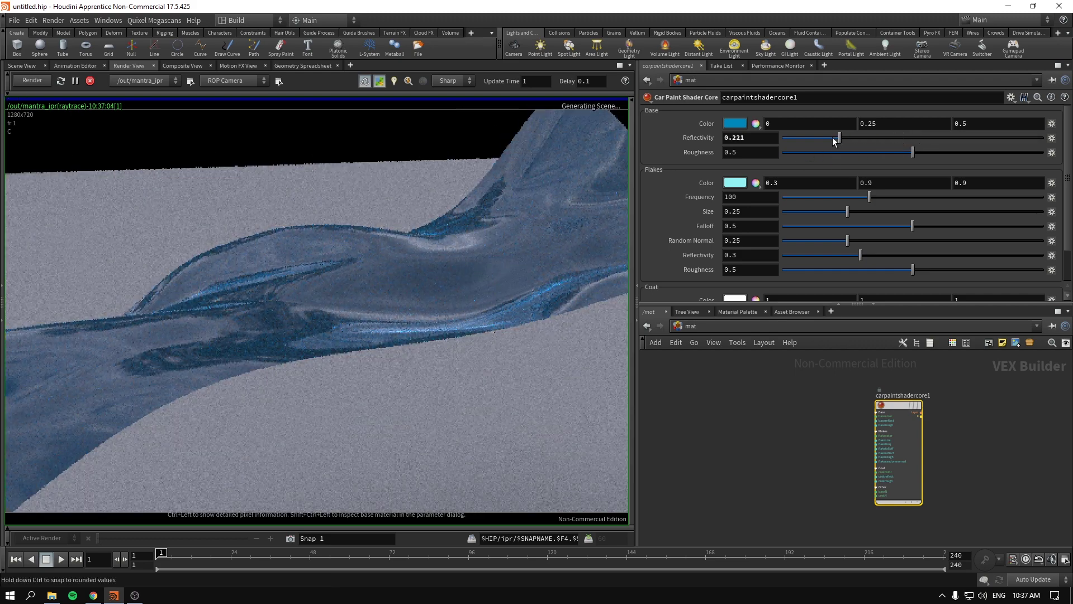
{"action": "left_click", "coordinate": [864, 137]}
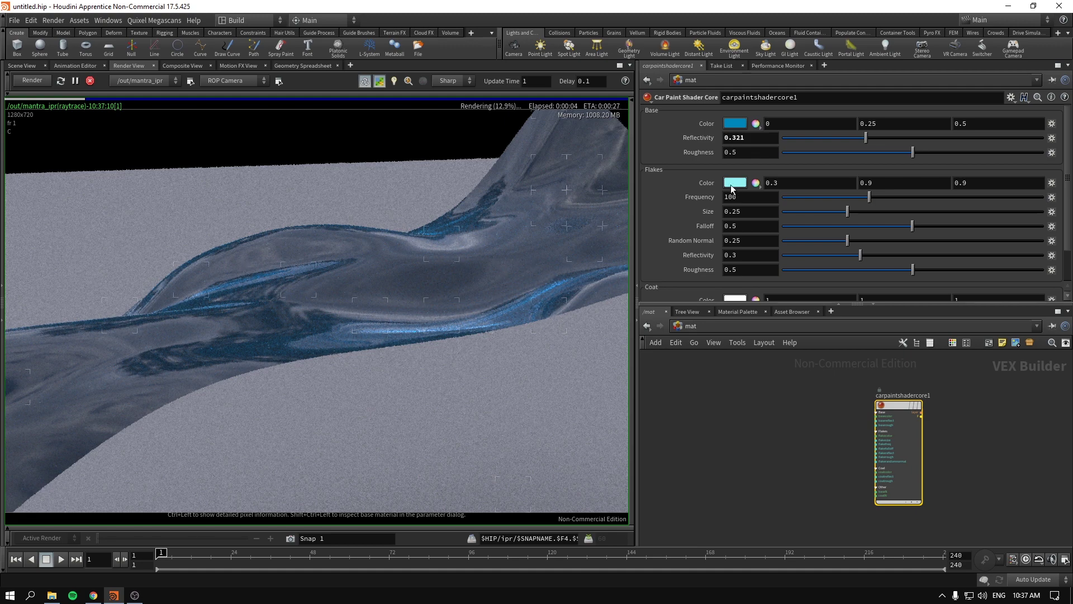
Step: Render a close-up of the wavy surface, limiting the render region to the central fold
{"action": "left_click", "coordinate": [21, 65]}
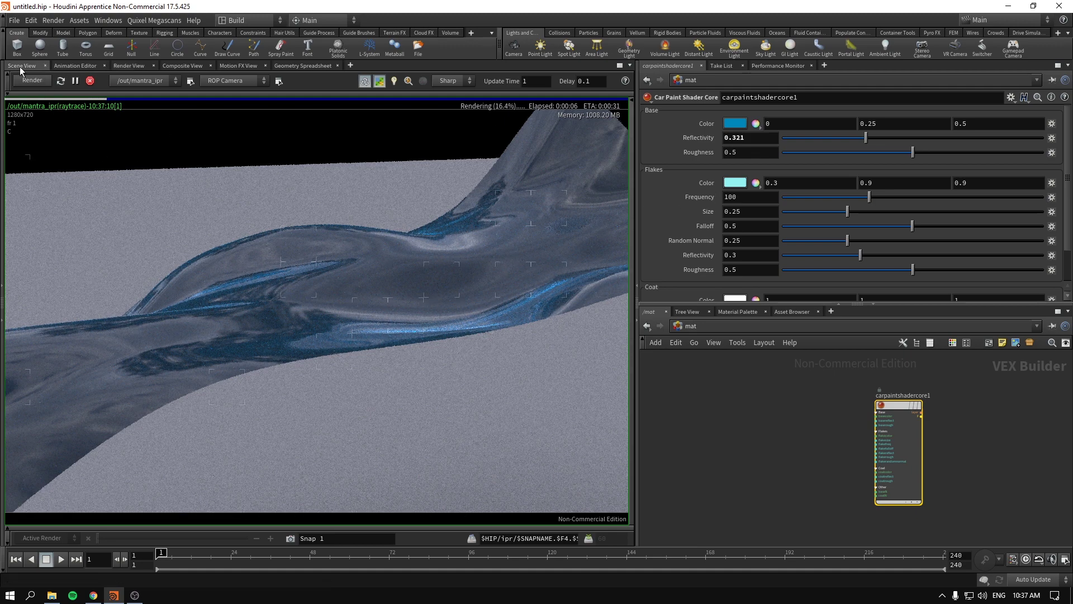
{"action": "key", "text": "Escape"}
{"action": "right_click_drag", "start_coordinate": [326, 330], "coordinate": [514, 330]}
{"action": "key", "text": "t"}
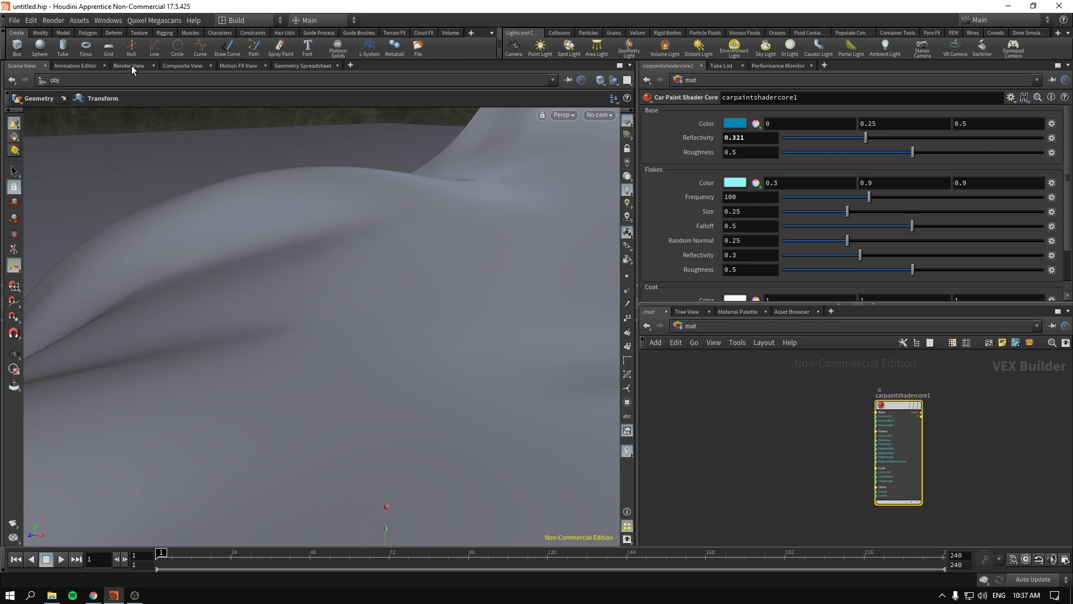
{"action": "left_click", "coordinate": [132, 66]}
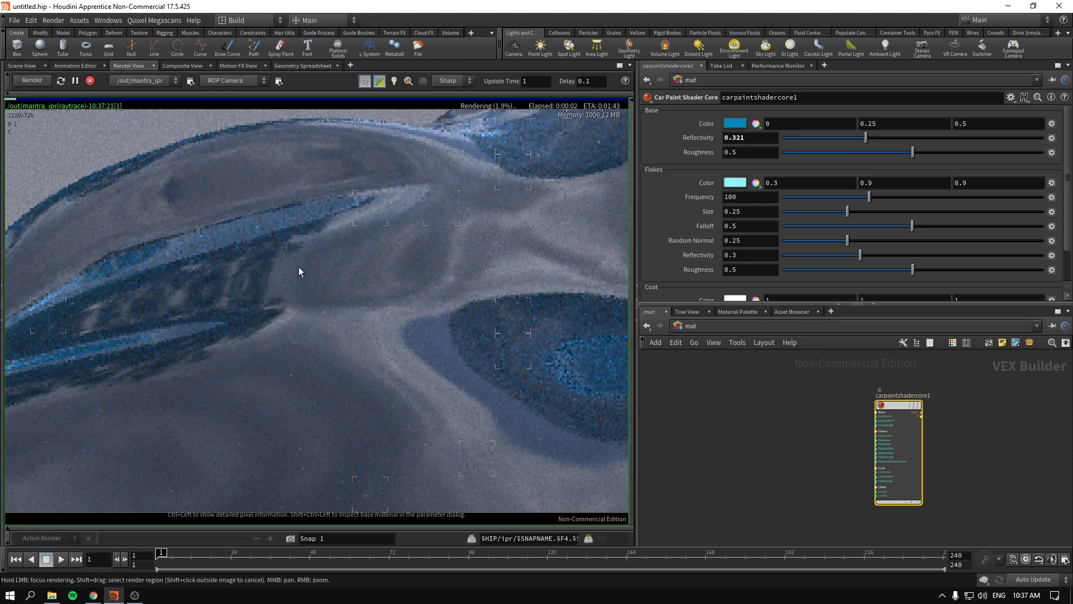
{"action": "left_click_drag", "start_coordinate": [276, 184], "coordinate": [475, 398], "text": "shift"}
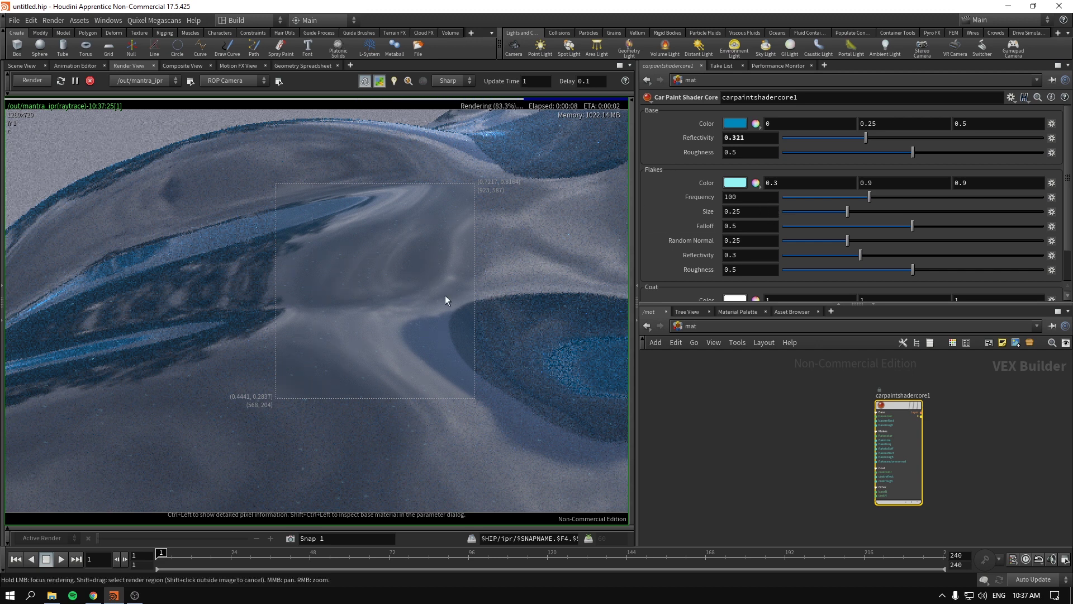
Step: Set the car paint shader's flakes frequency to 10000 and turn off preview rendering
{"action": "left_click", "coordinate": [749, 197]}
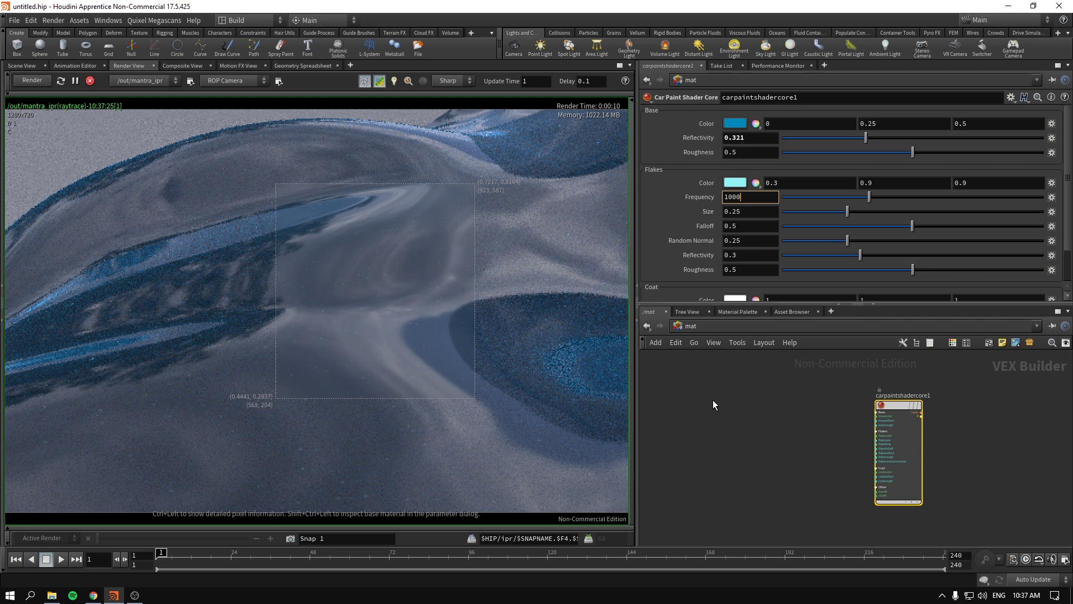
{"action": "key", "text": "Return"}
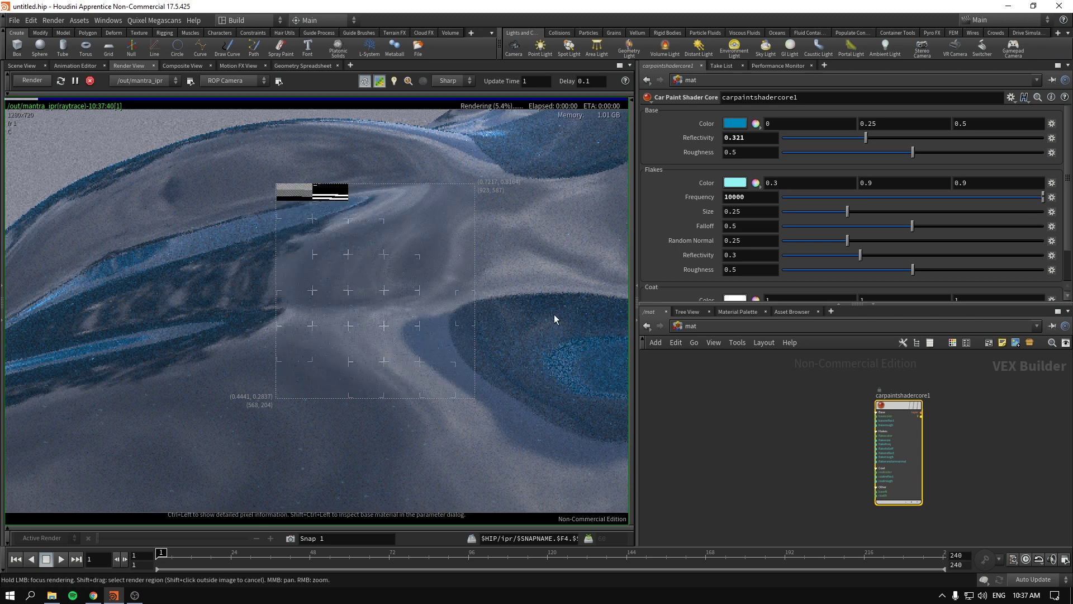
{"action": "left_click", "coordinate": [691, 326]}
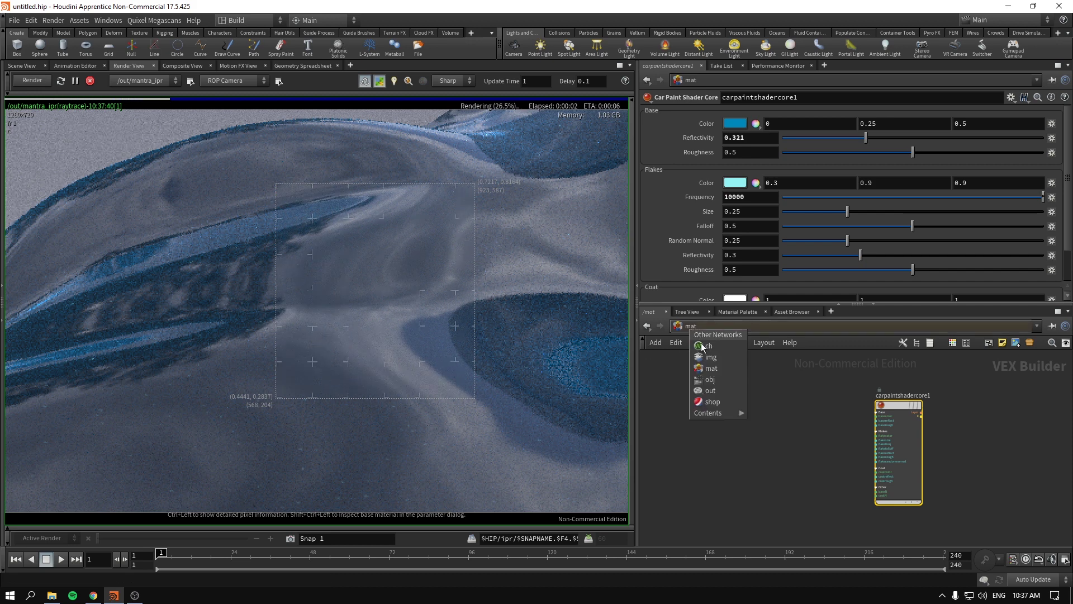
{"action": "left_click", "coordinate": [723, 379]}
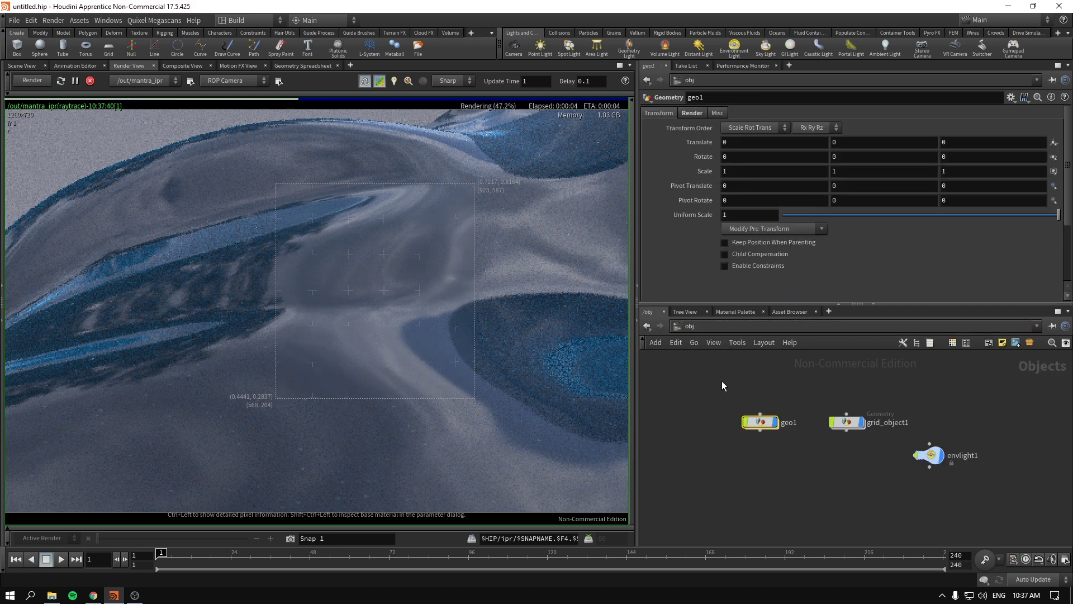
{"action": "left_click", "coordinate": [380, 81]}
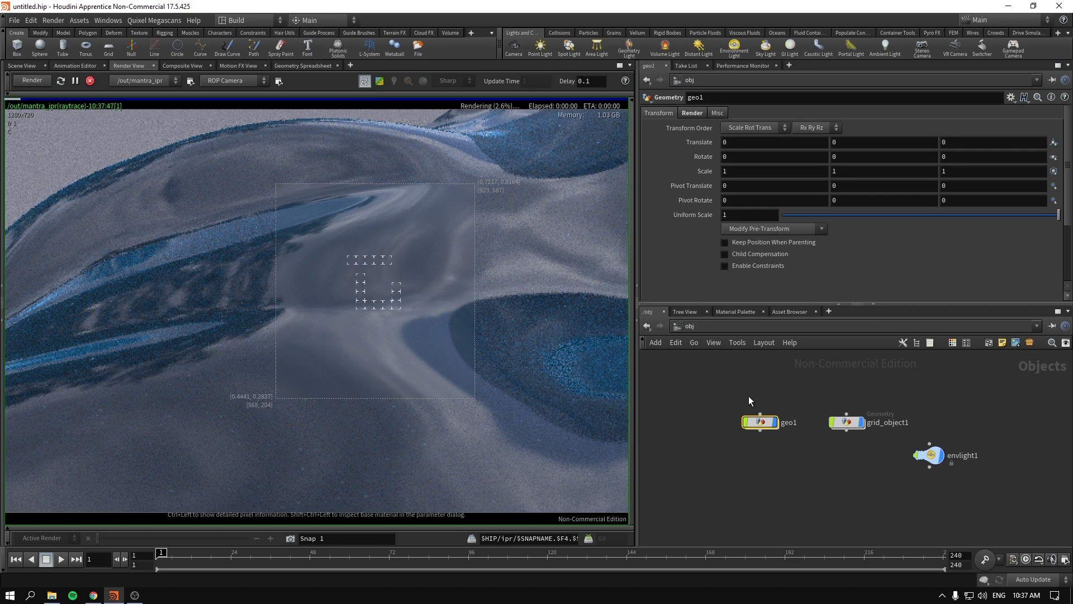
Step: Set the pixel samples of the mantra_ipr output node to 6 by 6
{"action": "left_click", "coordinate": [690, 326]}
{"action": "left_click", "coordinate": [732, 386]}
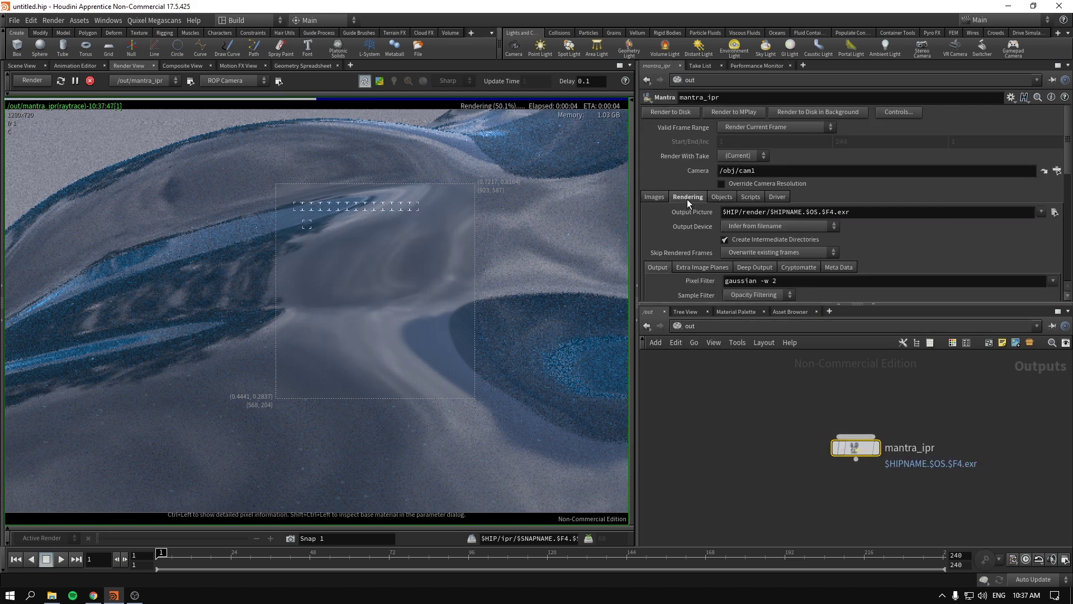
{"action": "left_click", "coordinate": [687, 197]}
{"action": "left_click", "coordinate": [671, 250]}
{"action": "mouse_move", "coordinate": [678, 263]}
{"action": "middle_mouse_down"}
{"action": "mouse_move", "coordinate": [690, 265]}
{"action": "mouse_move", "coordinate": [664, 276]}
{"action": "middle_mouse_up"}
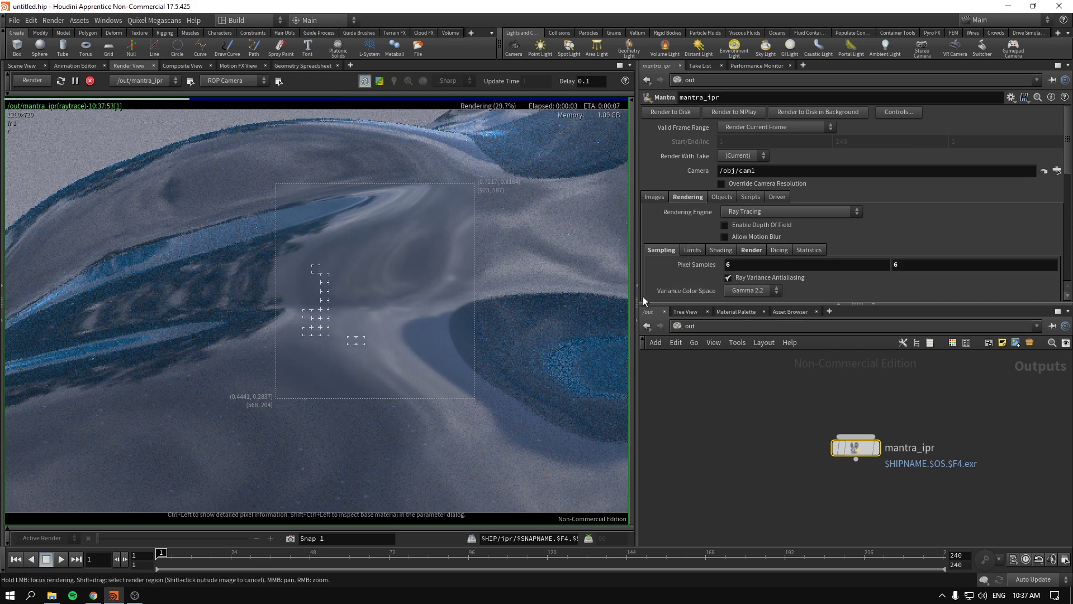
Step: Return to the mat network and set the car paint shader's flakes size to 0.484
{"action": "left_click", "coordinate": [689, 326]}
{"action": "left_click", "coordinate": [725, 370]}
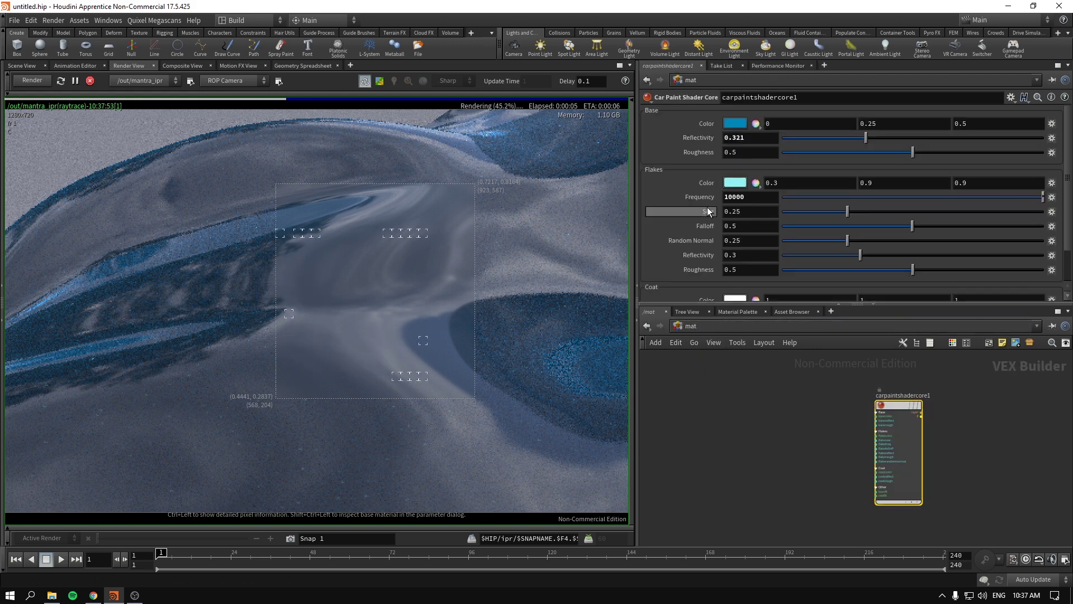
{"action": "left_click_drag", "start_coordinate": [889, 212], "coordinate": [907, 210]}
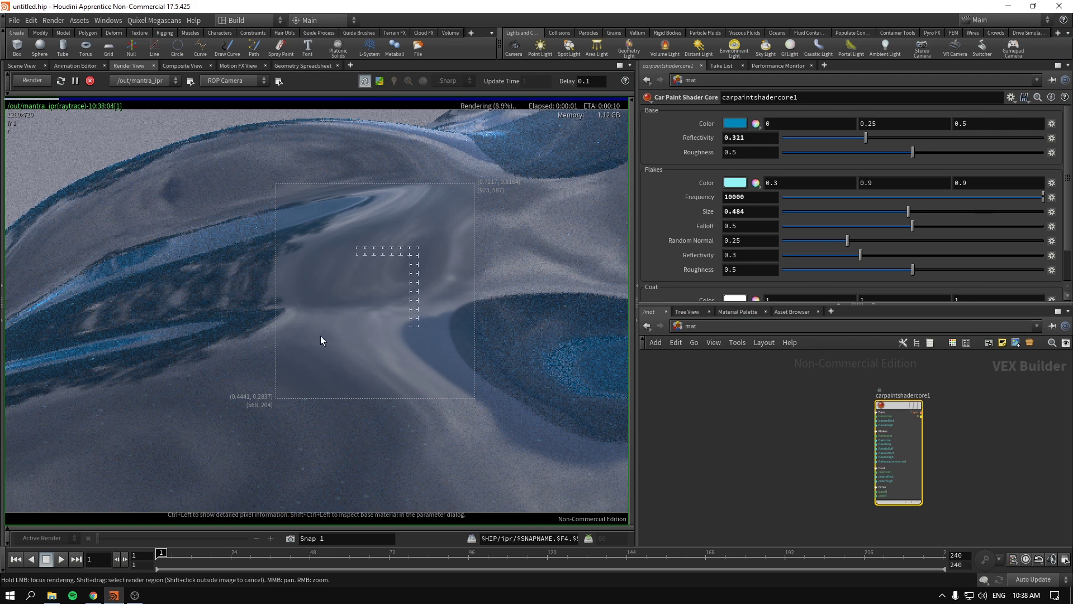
Step: Move the render region to the dark blue hollow and set the flakes frequency to 1000
{"action": "left_click_drag", "start_coordinate": [434, 303], "coordinate": [601, 497], "text": "shift"}
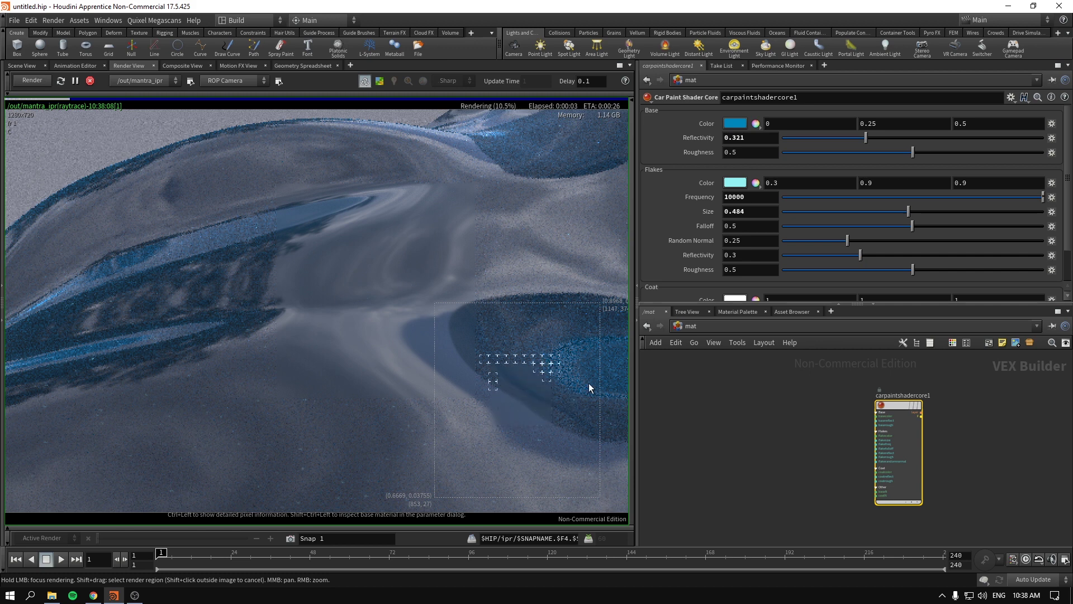
{"action": "left_click", "coordinate": [752, 203]}
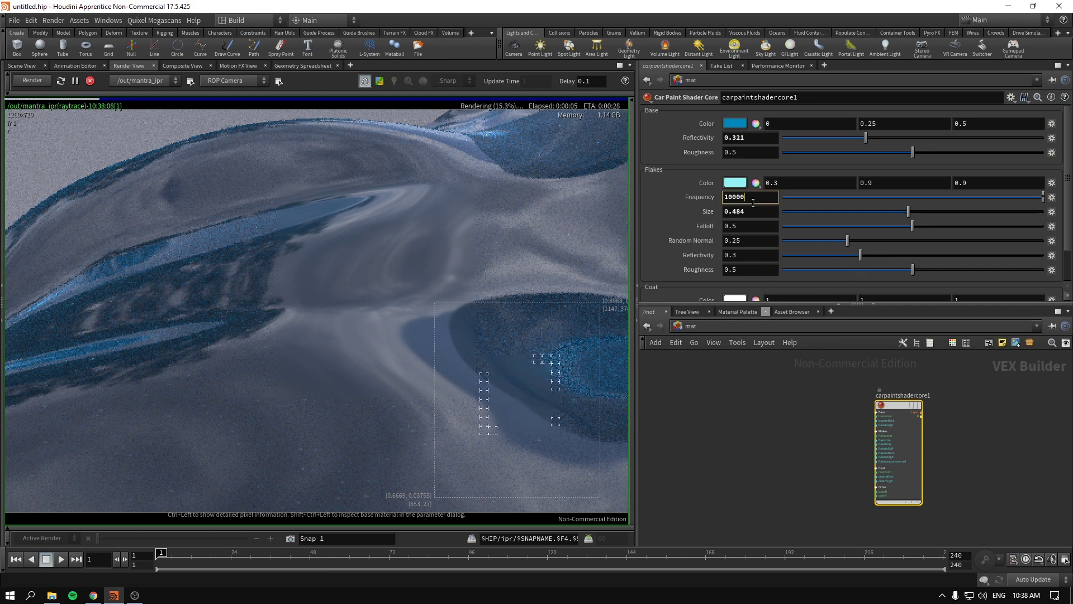
{"action": "key", "text": "BackSpace"}
{"action": "key", "text": "Return"}
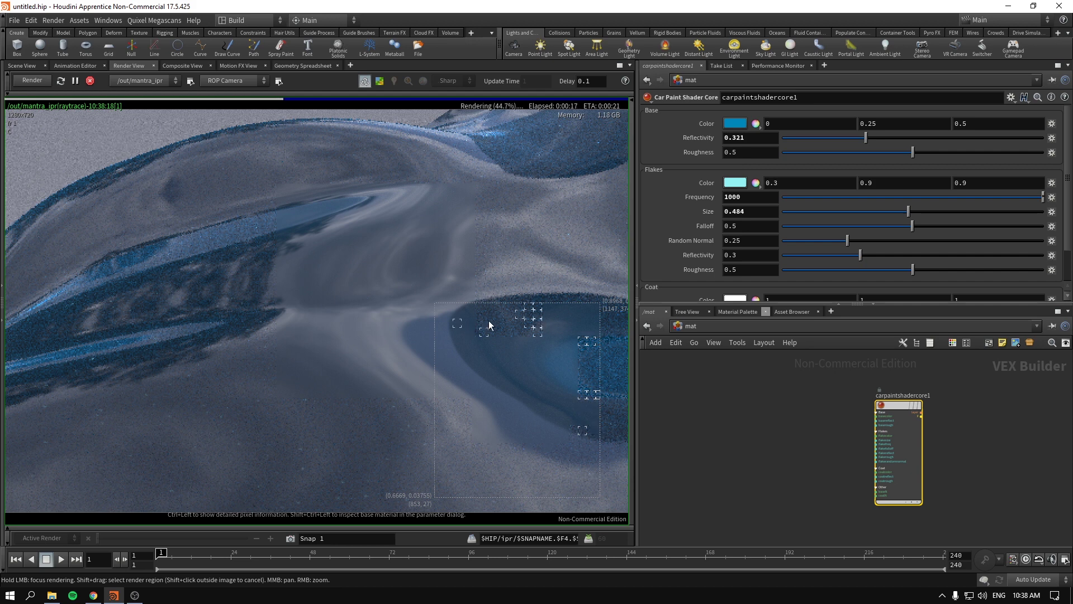
Step: Turn preview rendering back on and stop the running render
{"action": "scroll", "coordinate": [668, 260], "scroll_direction": "down", "scroll_amount": 3}
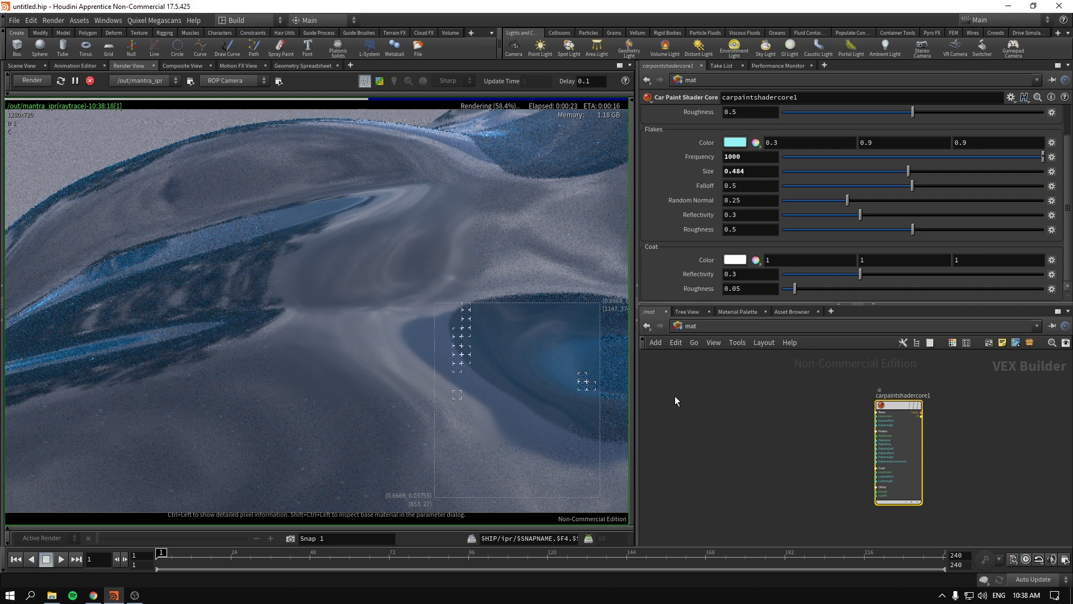
{"action": "scroll", "coordinate": [821, 419], "scroll_direction": "up", "scroll_amount": 2}
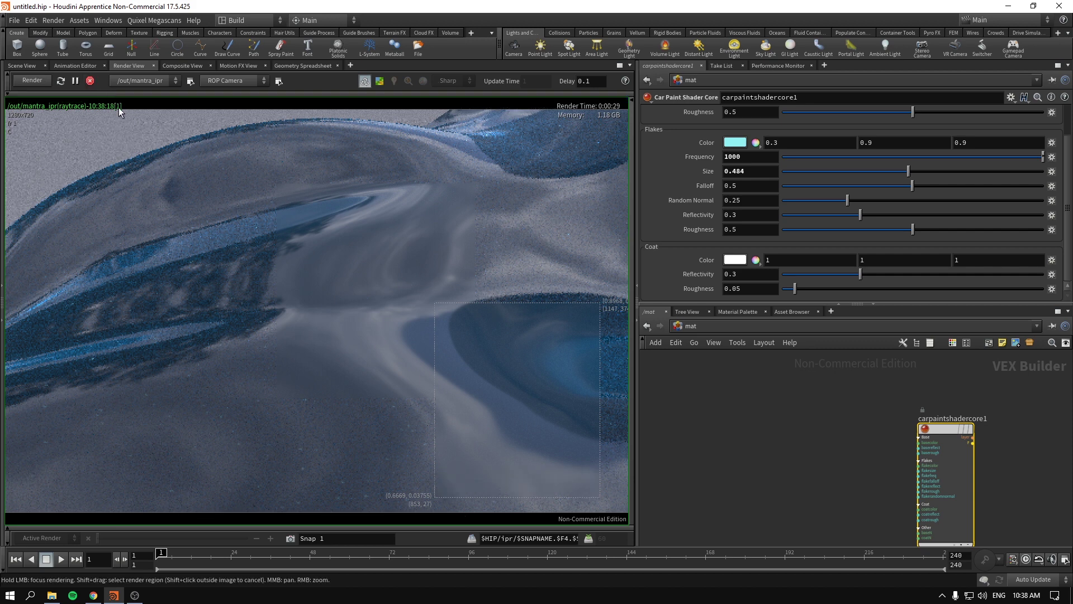
{"action": "left_click", "coordinate": [379, 81]}
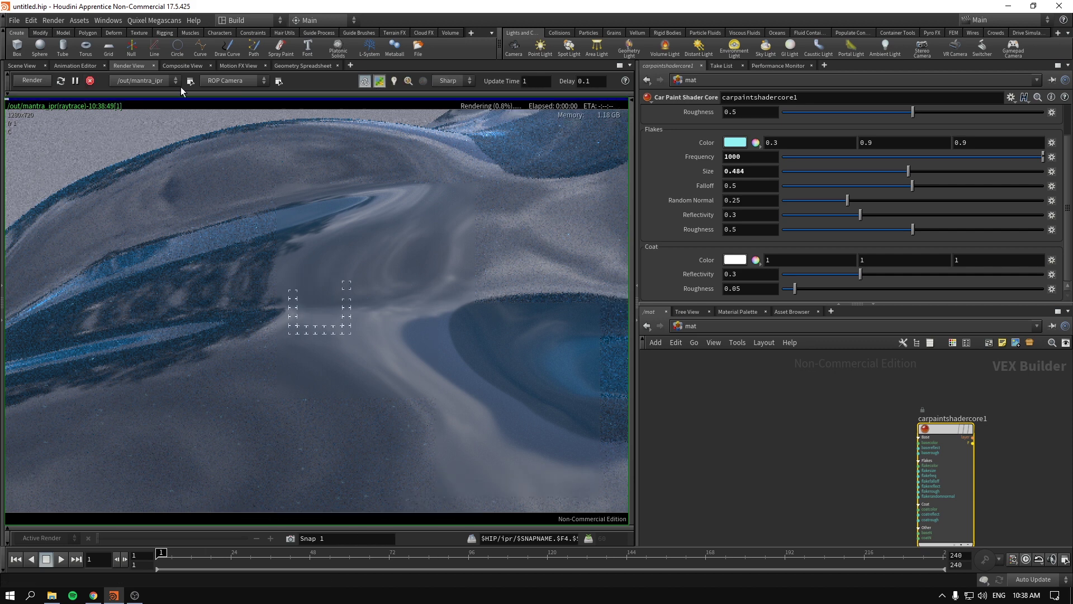
{"action": "left_click", "coordinate": [90, 81]}
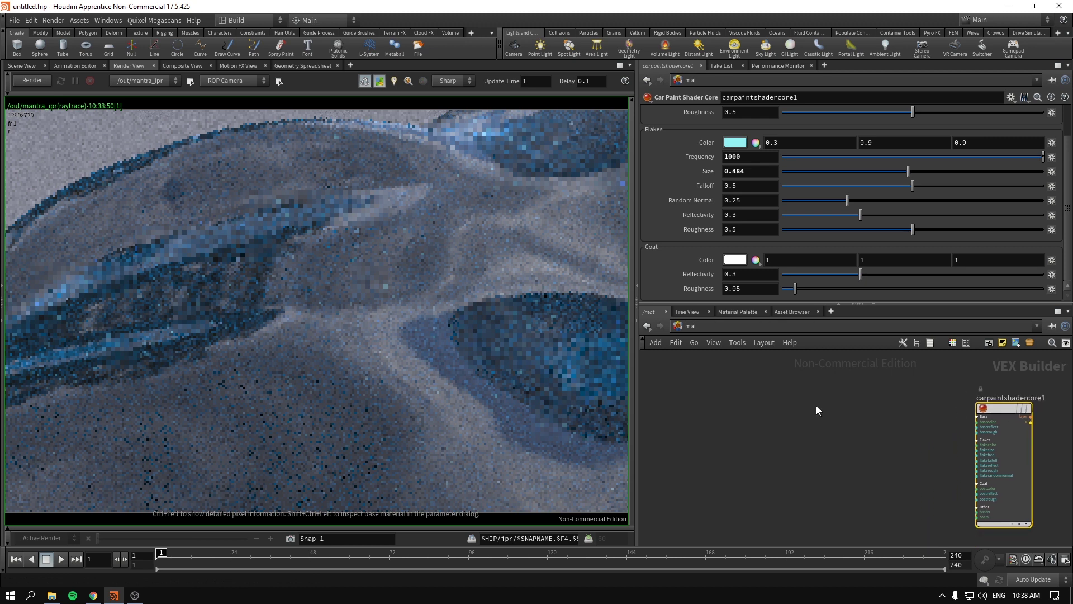
Step: Add a Fresnel node beside the car paint shader in the mat network
{"action": "key", "text": "Tab"}
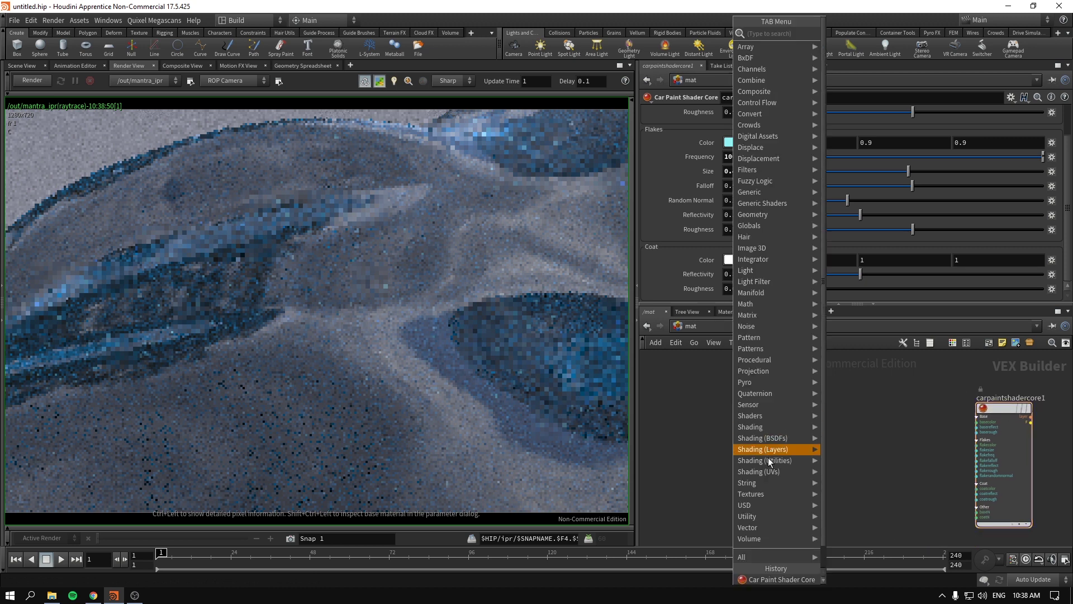
{"action": "mouse_move", "coordinate": [782, 461]}
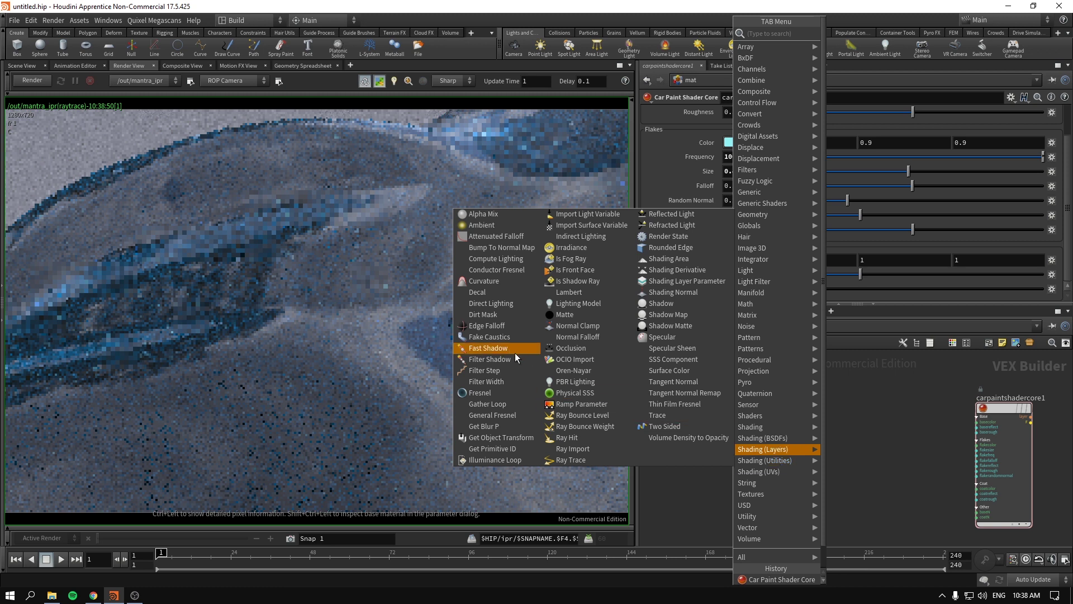
{"action": "left_click", "coordinate": [509, 391]}
{"action": "left_click", "coordinate": [795, 393]}
Step: Examine the Fresnel node's inputs and outputs up close
{"action": "scroll", "coordinate": [782, 397], "scroll_direction": "up", "scroll_amount": 5}
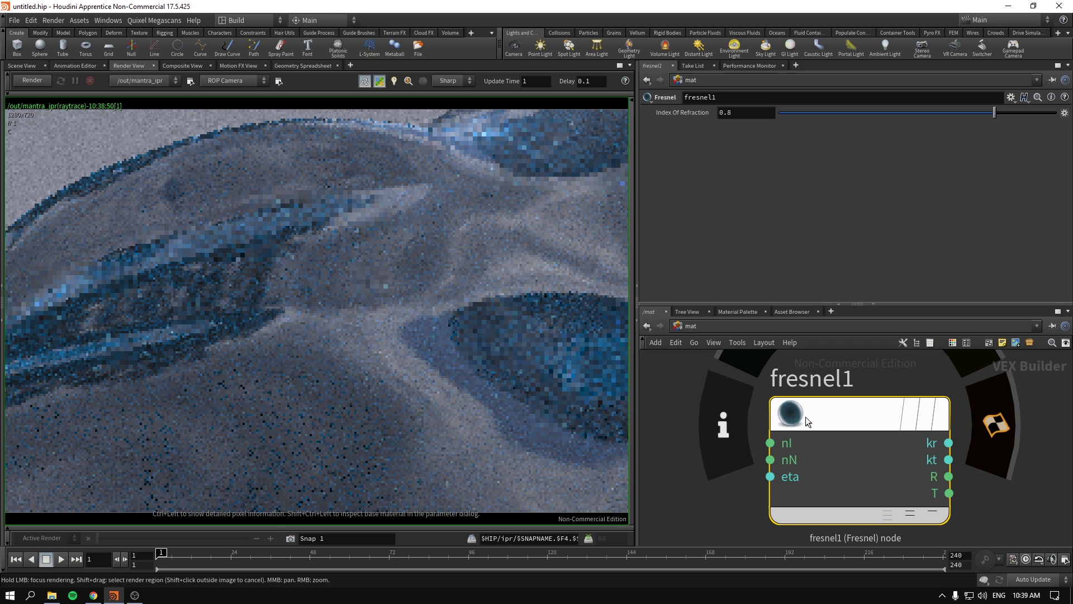
{"action": "scroll", "coordinate": [807, 421], "scroll_direction": "down", "scroll_amount": 4}
{"action": "scroll", "coordinate": [767, 432], "scroll_direction": "up", "scroll_amount": 3}
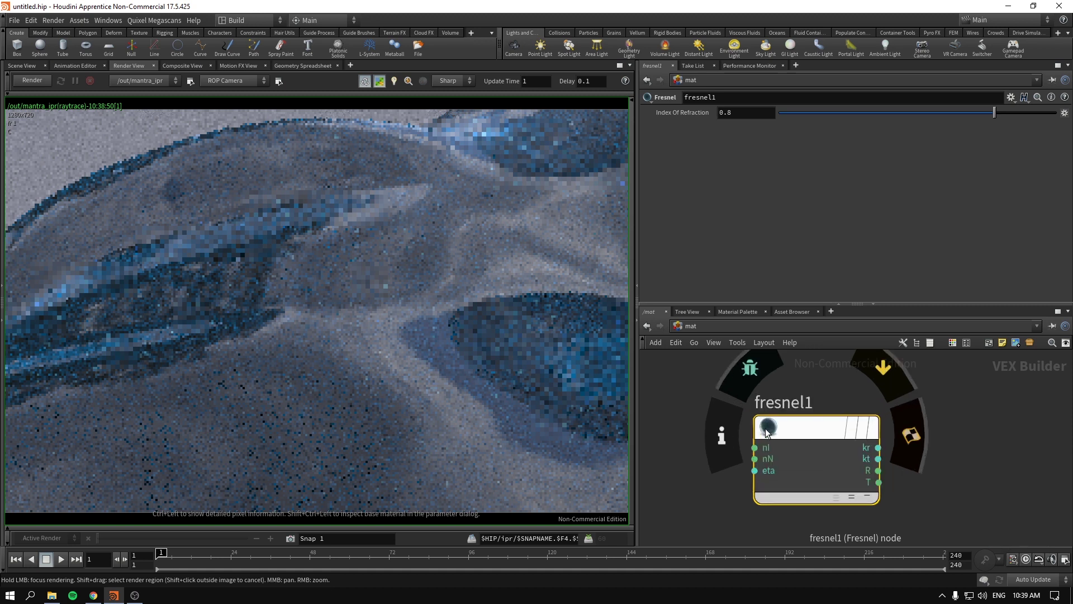
{"action": "scroll", "coordinate": [767, 432], "scroll_direction": "up", "scroll_amount": 2}
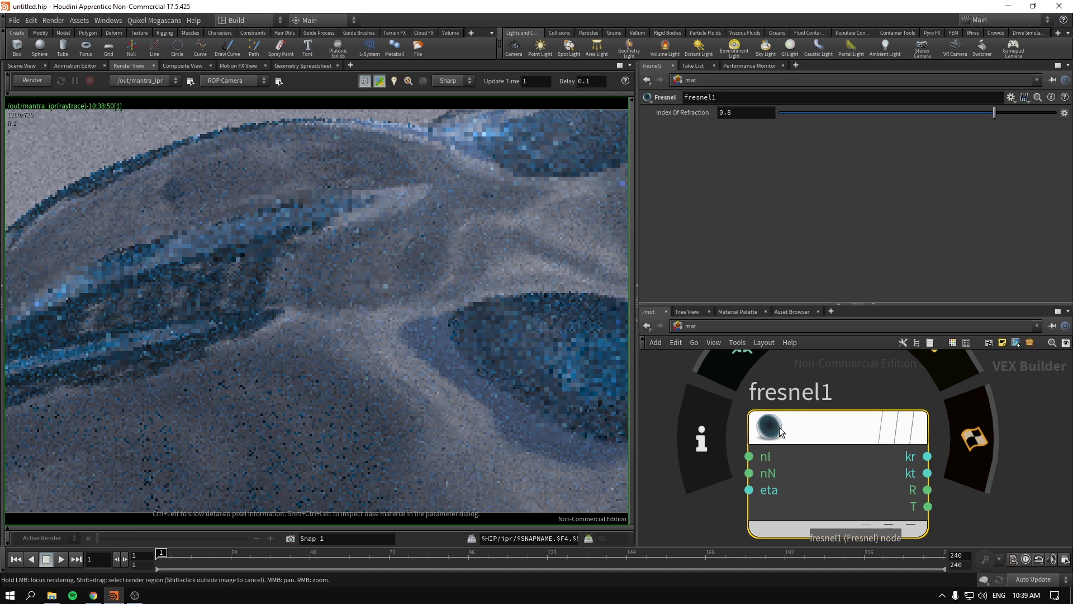
{"action": "scroll", "coordinate": [781, 432], "scroll_direction": "down", "scroll_amount": 3}
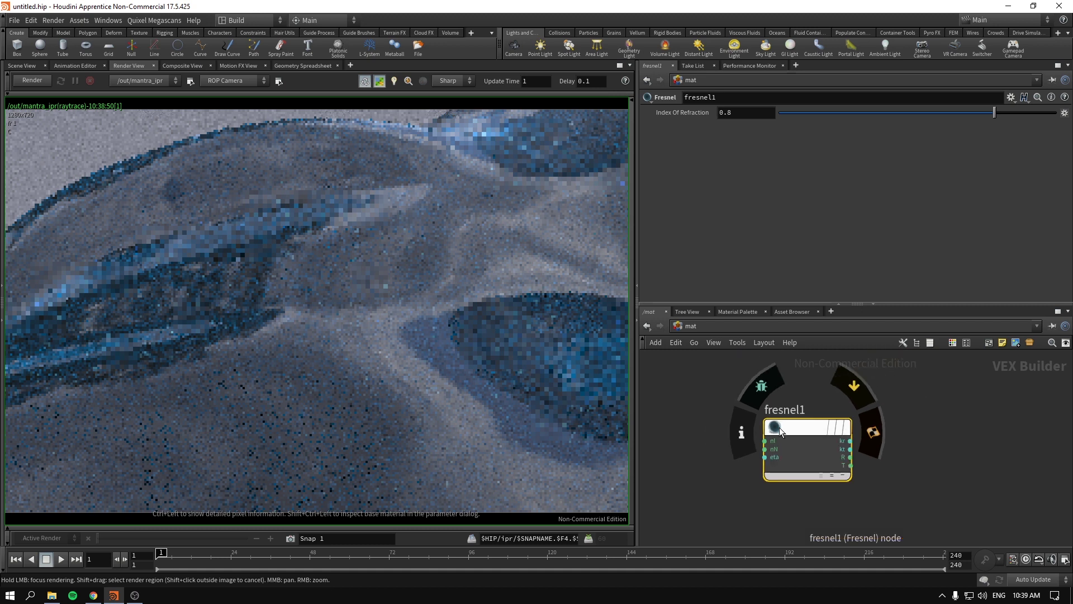
{"action": "scroll", "coordinate": [776, 433], "scroll_direction": "up", "scroll_amount": 3}
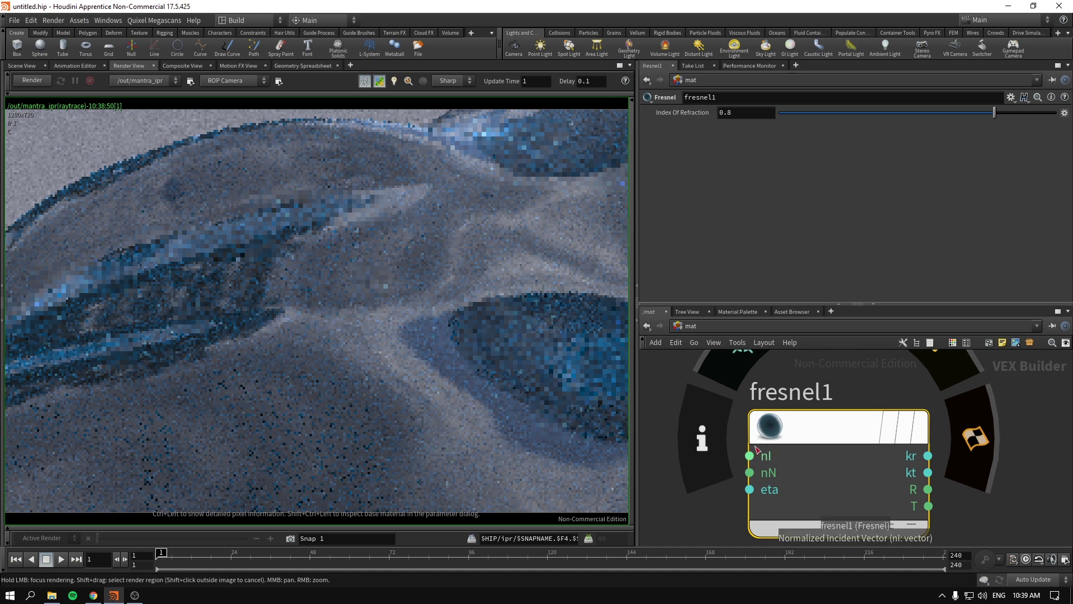
{"action": "scroll", "coordinate": [698, 495], "scroll_direction": "down", "scroll_amount": 5}
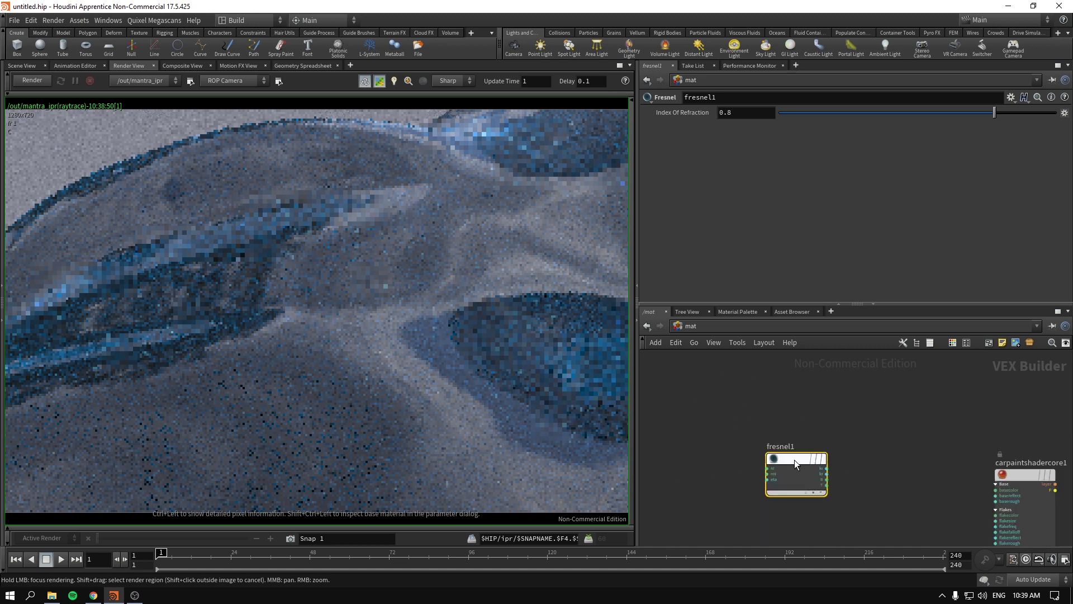
{"action": "scroll", "coordinate": [792, 459], "scroll_direction": "up", "scroll_amount": 5}
{"action": "scroll", "coordinate": [702, 467], "scroll_direction": "down", "scroll_amount": 5}
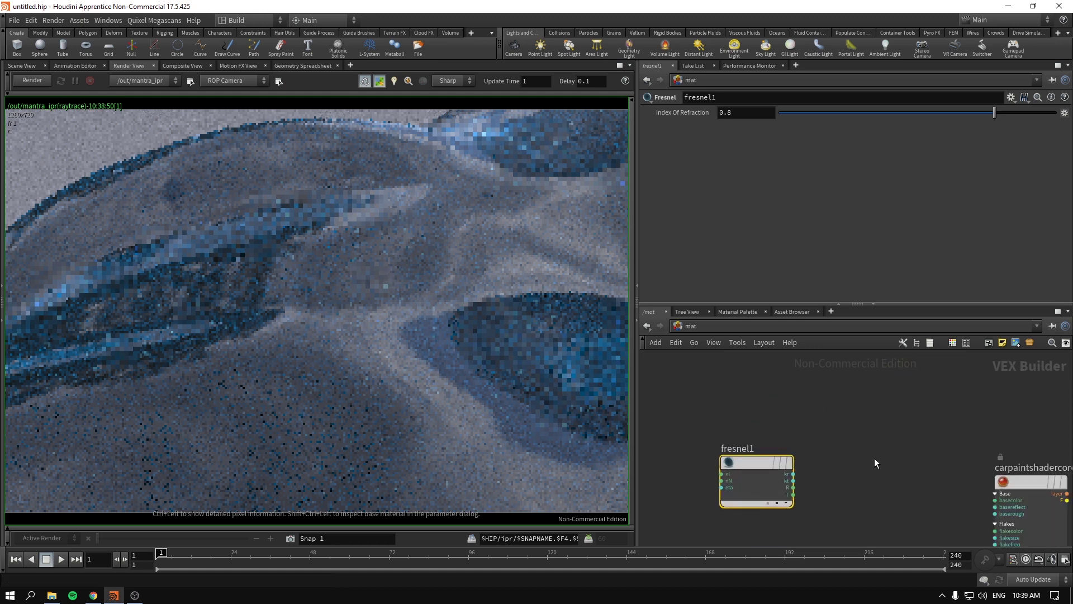
Step: Restart the render and assign the Fresnel node to the wavy surface to preview it
{"action": "left_click", "coordinate": [32, 80]}
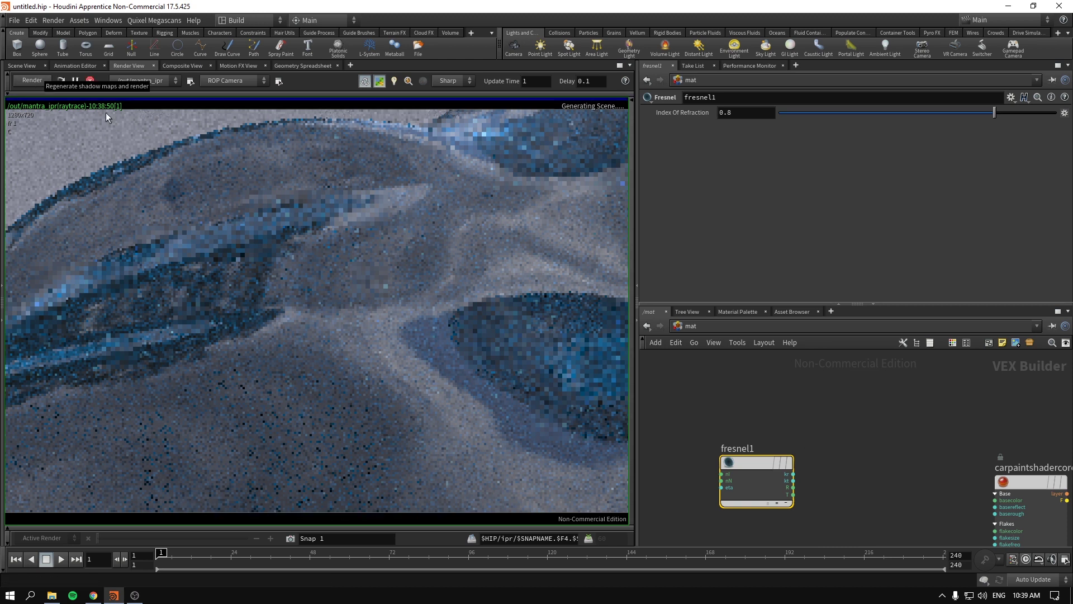
{"action": "left_click_drag", "start_coordinate": [1028, 501], "coordinate": [1020, 436]}
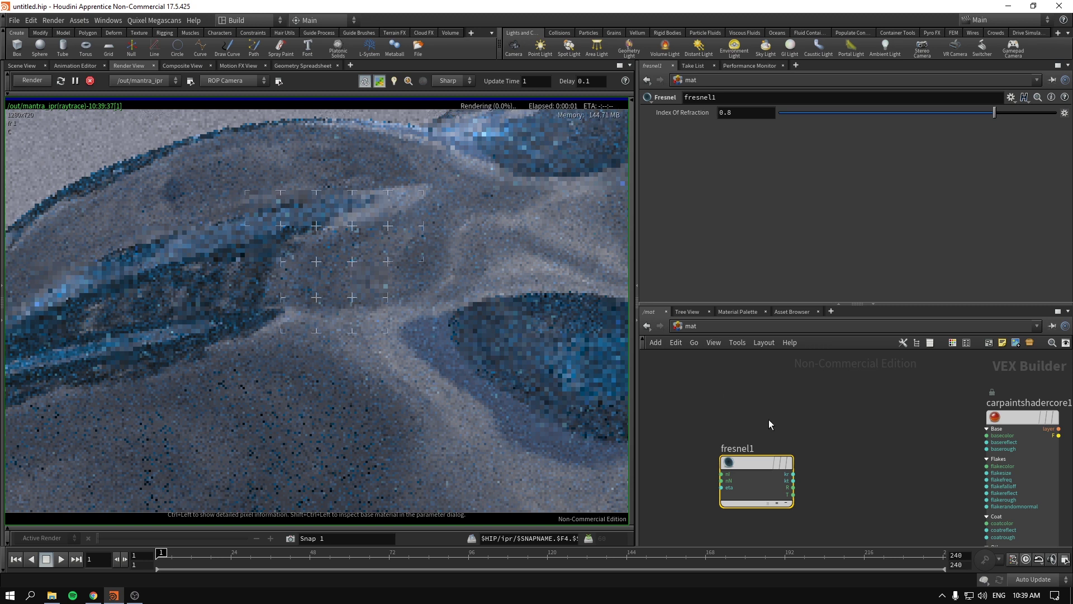
{"action": "mouse_move", "coordinate": [756, 463]}
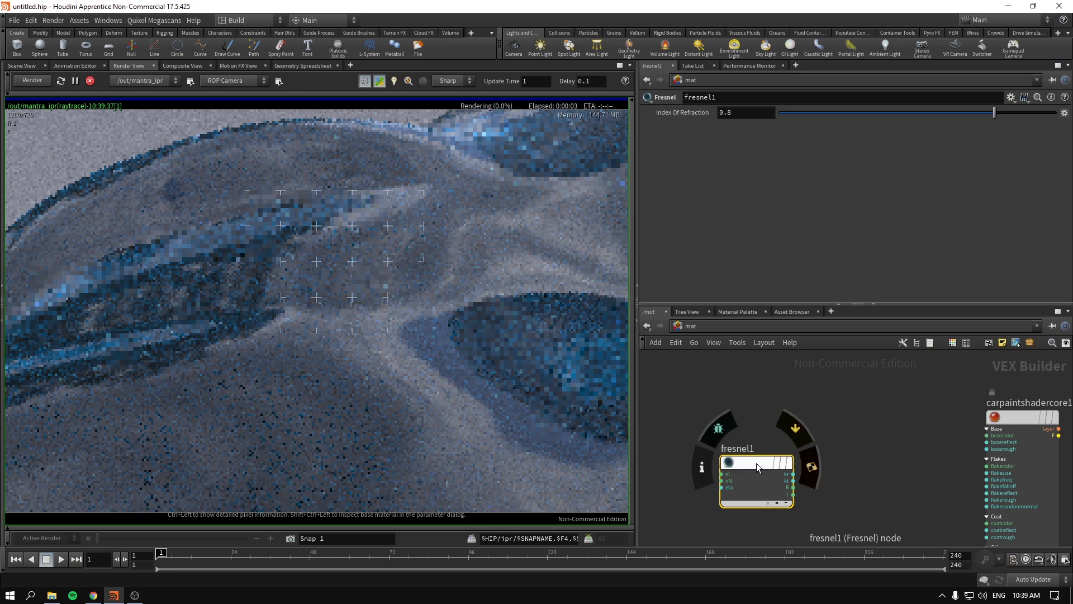
{"action": "scroll", "coordinate": [835, 443], "scroll_direction": "down", "scroll_amount": 3}
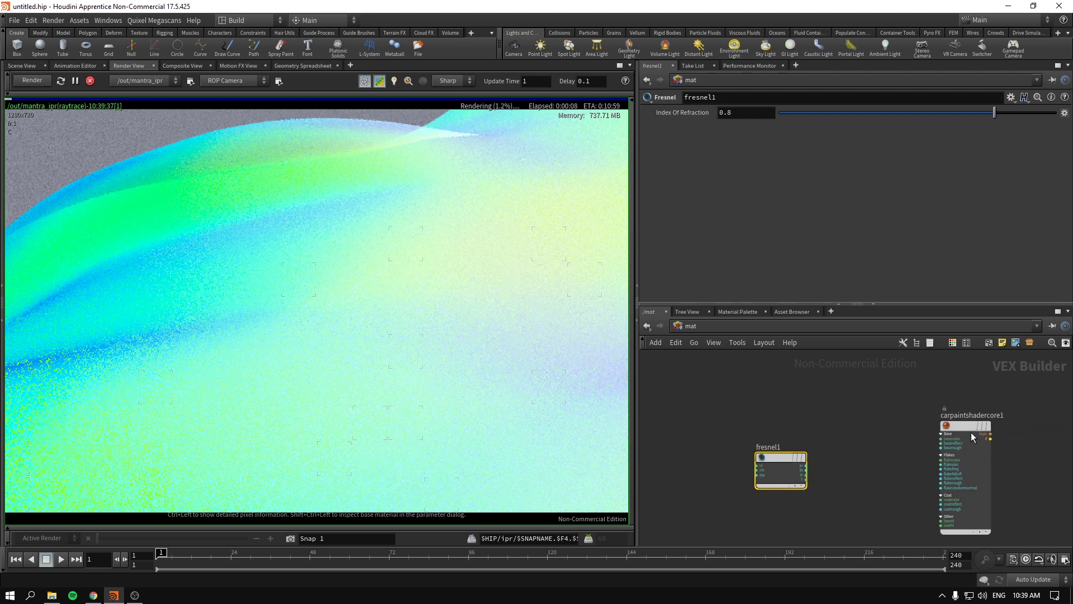
Step: Add a Null node between the Fresnel node and the car paint shader, and assign it to the wavy surface
{"action": "scroll", "coordinate": [895, 441], "scroll_direction": "up", "scroll_amount": 2}
{"action": "key", "text": "Tab"}
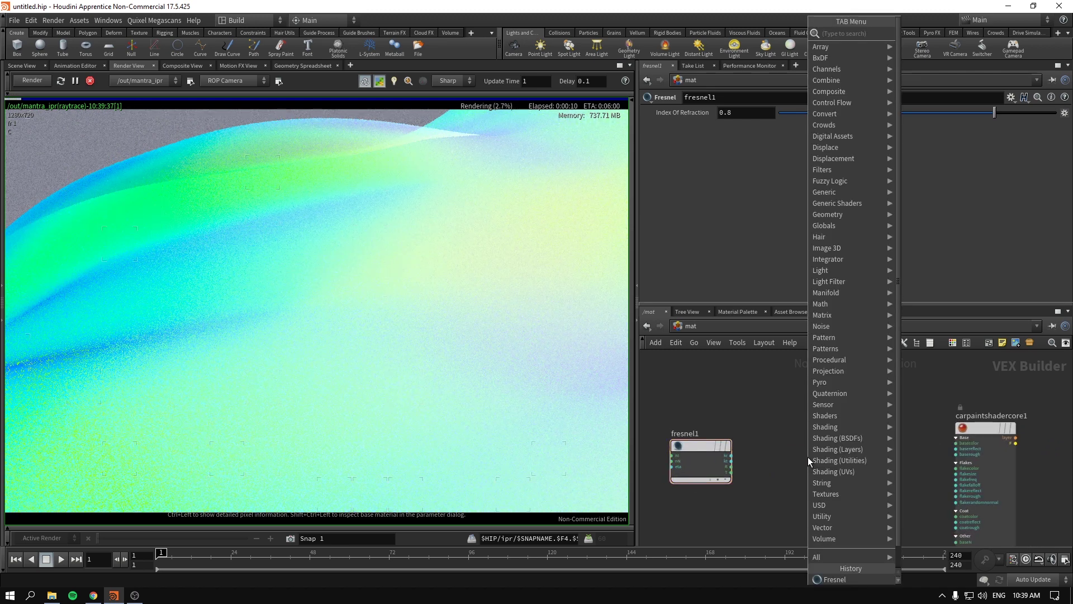
{"action": "type", "text": "null"}
{"action": "key", "text": "Return"}
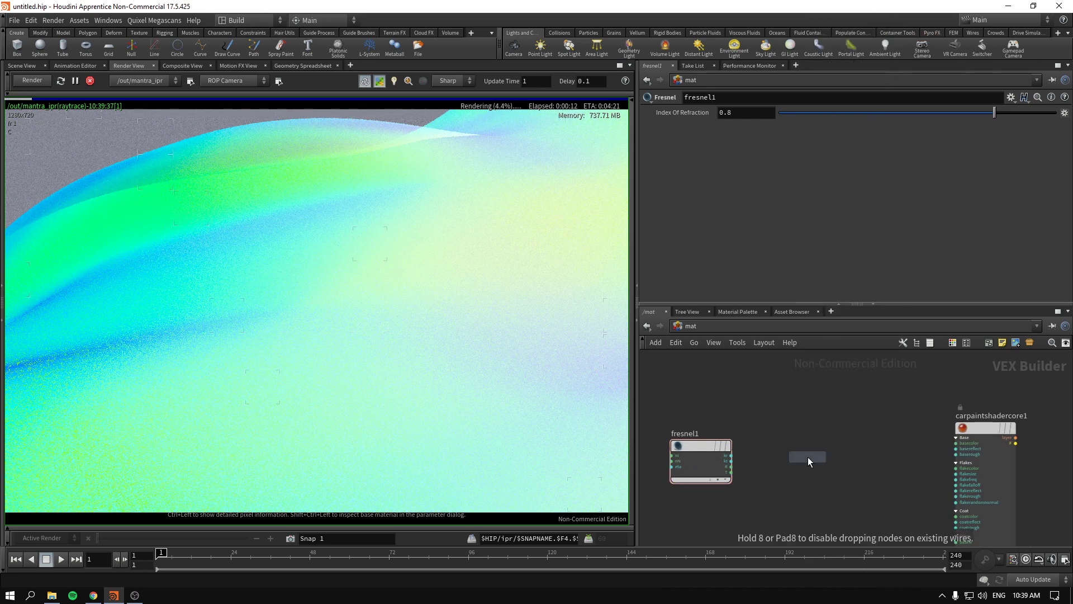
{"action": "left_click", "coordinate": [807, 457]}
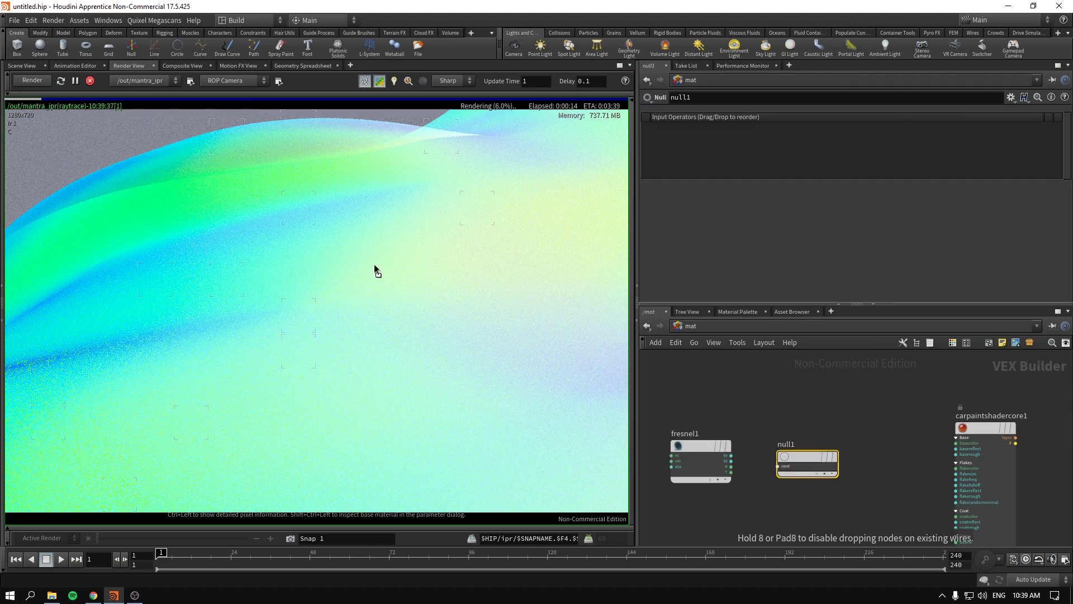
Step: Connect the Fresnel node's kt output to the Null node's input
{"action": "scroll", "coordinate": [764, 450], "scroll_direction": "up", "scroll_amount": 3}
{"action": "left_click_drag", "start_coordinate": [706, 468], "coordinate": [787, 477]}
{"action": "mouse_move", "coordinate": [681, 449]}
{"action": "scroll", "coordinate": [757, 398], "scroll_direction": "down", "scroll_amount": 3}
{"action": "middle_click_drag", "start_coordinate": [759, 399], "coordinate": [791, 400]}
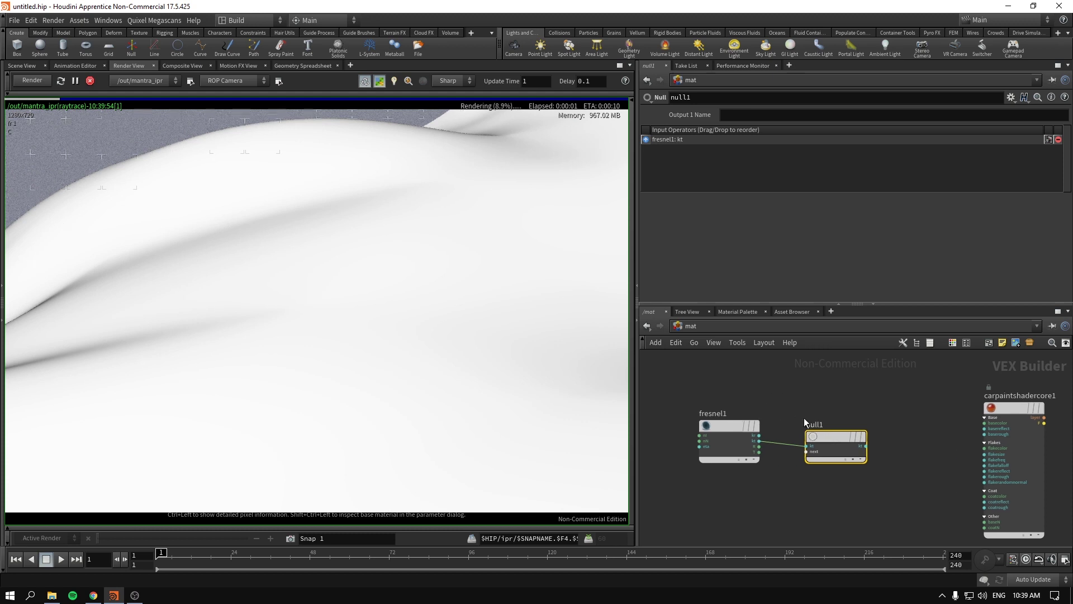
Step: Set the Fresnel node's index of refraction to 0.004
{"action": "left_click", "coordinate": [736, 431]}
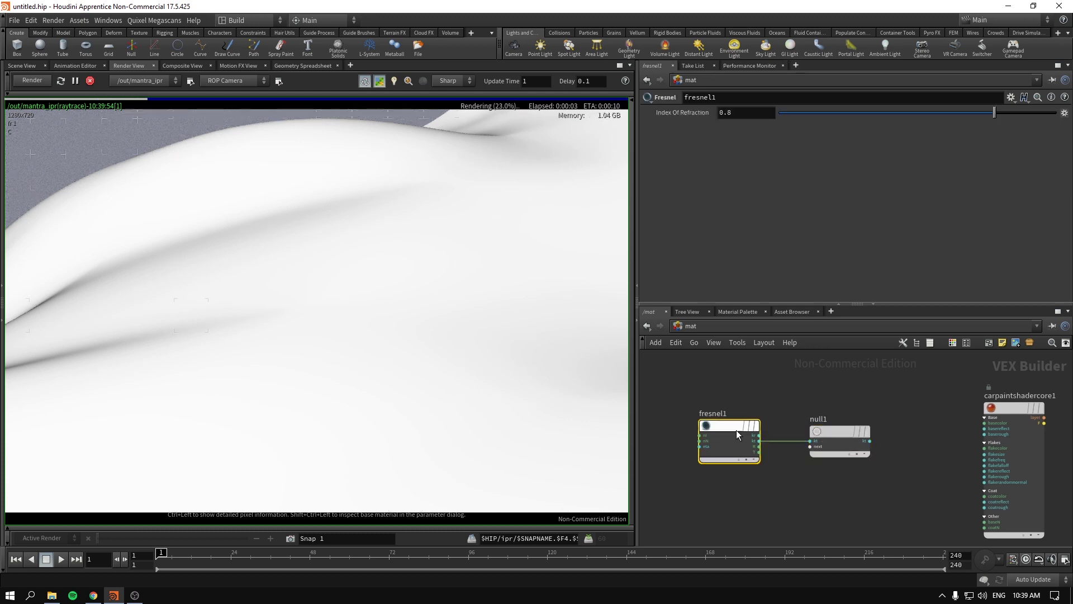
{"action": "scroll", "coordinate": [752, 443], "scroll_direction": "up", "scroll_amount": 4}
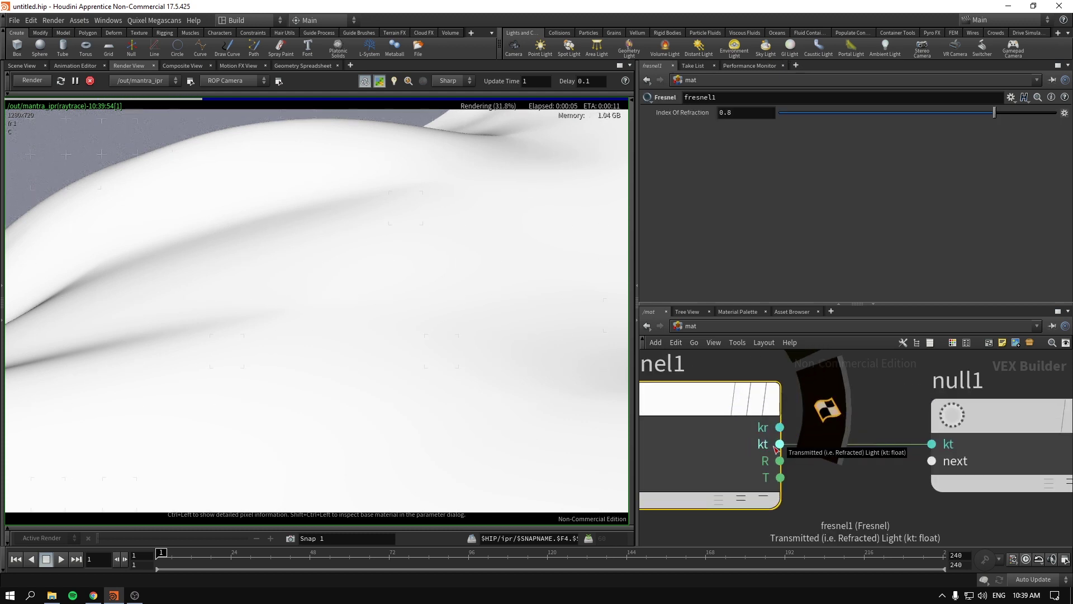
{"action": "scroll", "coordinate": [777, 446], "scroll_direction": "down", "scroll_amount": 4}
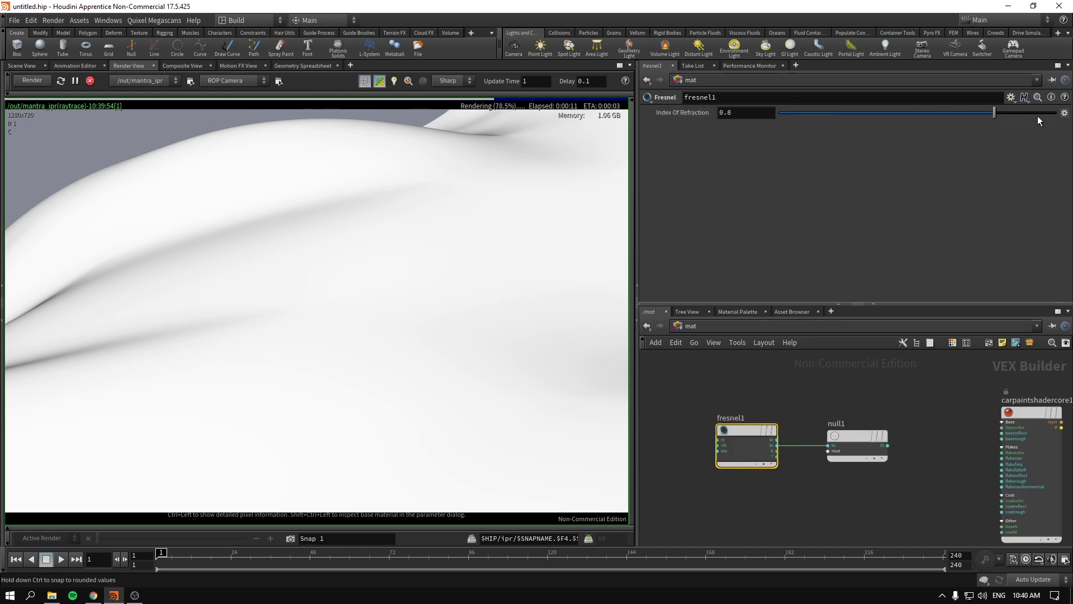
{"action": "left_click_drag", "start_coordinate": [1055, 115], "coordinate": [780, 115]}
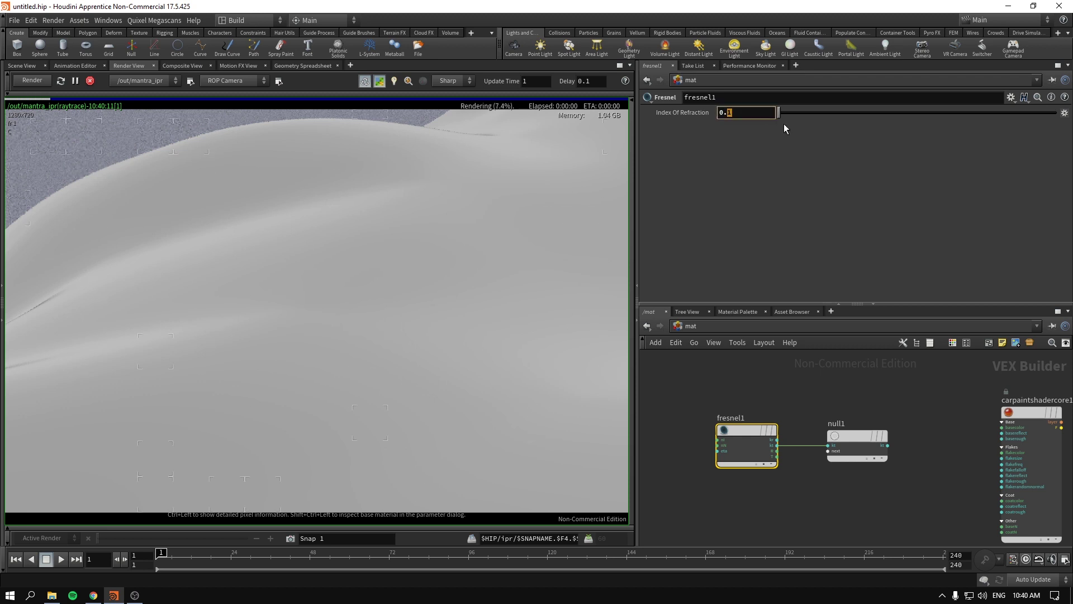
{"action": "key", "text": "Return"}
{"action": "middle_click_drag", "start_coordinate": [740, 113], "coordinate": [702, 152]}
{"action": "middle_click_drag", "start_coordinate": [740, 115], "coordinate": [739, 117]}
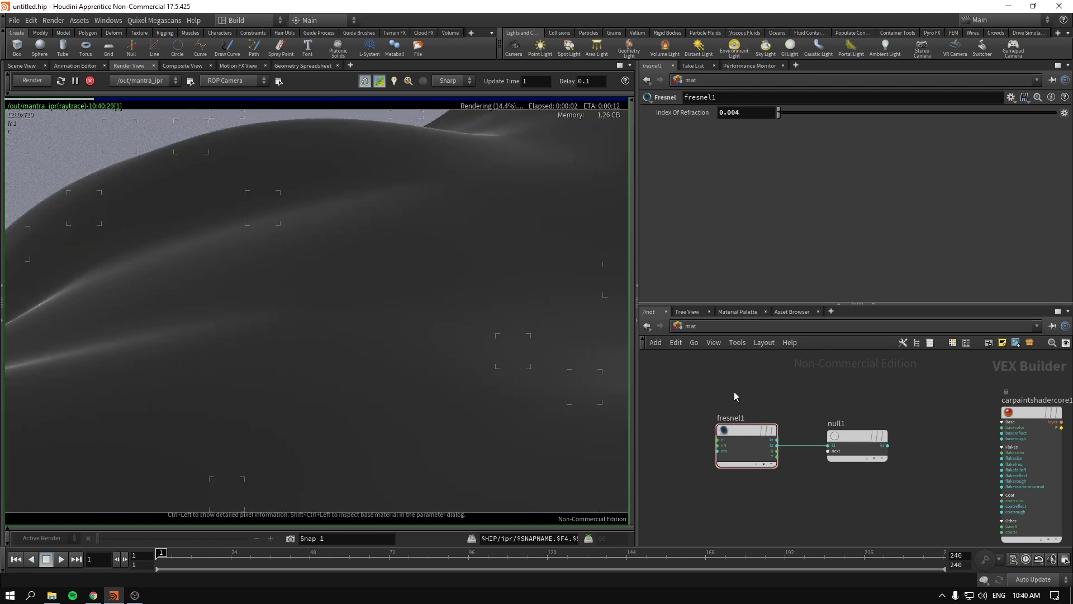
Step: Move the car paint shader node farther from the Null node to free space in the network
{"action": "scroll", "coordinate": [894, 419], "scroll_direction": "down", "scroll_amount": 3}
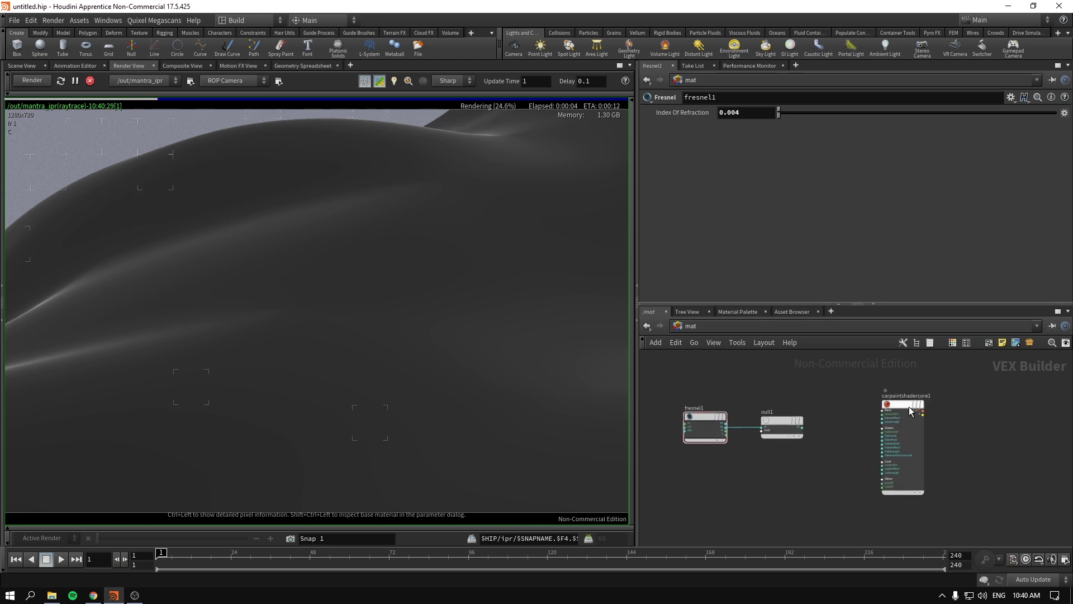
{"action": "left_click_drag", "start_coordinate": [908, 407], "coordinate": [966, 440]}
{"action": "middle_click_drag", "start_coordinate": [793, 414], "coordinate": [832, 421]}
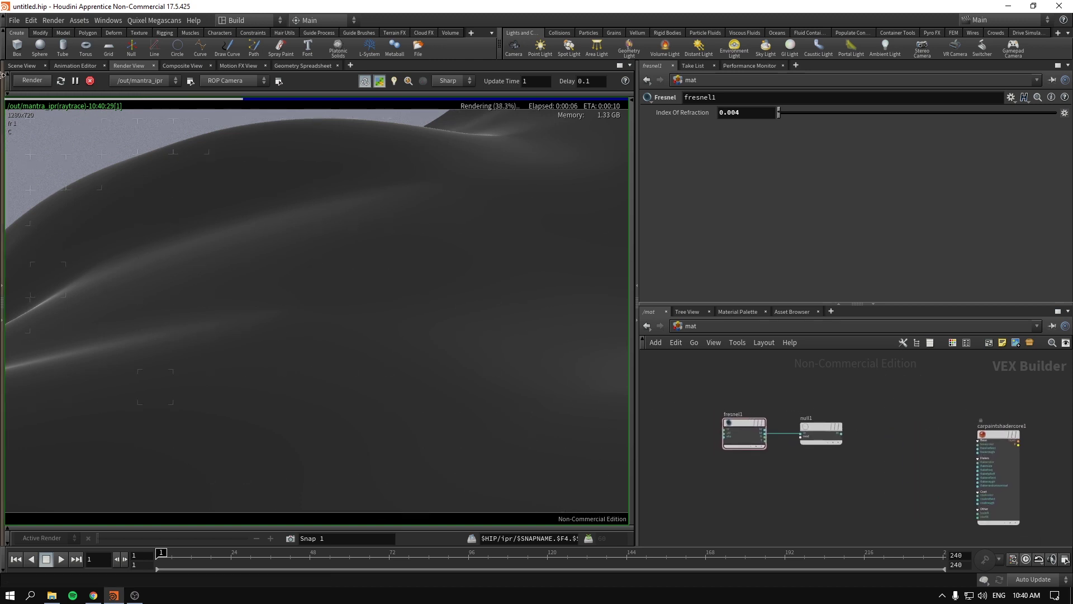
Step: Reframe the scene to a low side view of the wavy surface and return to the render view
{"action": "left_click", "coordinate": [22, 65]}
{"action": "key", "text": "Escape"}
{"action": "mouse_move", "coordinate": [484, 311]}
{"action": "left_mouse_down"}
{"action": "mouse_move", "coordinate": [292, 294]}
{"action": "mouse_move", "coordinate": [343, 299]}
{"action": "left_mouse_up"}
{"action": "mouse_move", "coordinate": [504, 263]}
{"action": "left_mouse_down"}
{"action": "mouse_move", "coordinate": [491, 256]}
{"action": "mouse_move", "coordinate": [467, 280]}
{"action": "mouse_move", "coordinate": [481, 283]}
{"action": "left_mouse_up"}
{"action": "key", "text": "r"}
{"action": "left_click", "coordinate": [125, 64]}
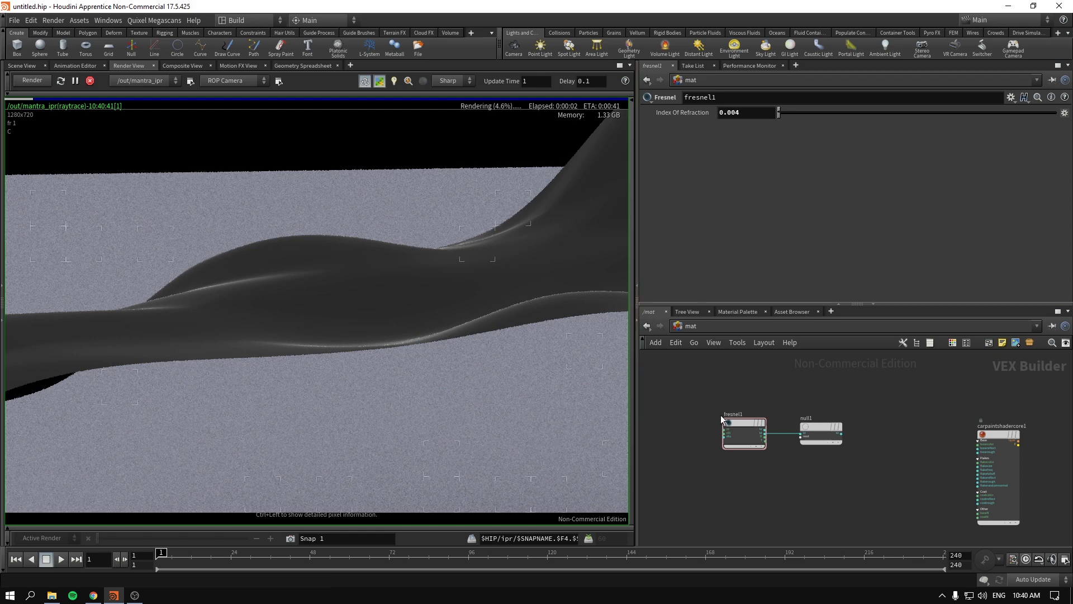
Step: Add a Ramp Parameter node after the Null node and name its parameter ramp1
{"action": "scroll", "coordinate": [780, 423], "scroll_direction": "up", "scroll_amount": 3}
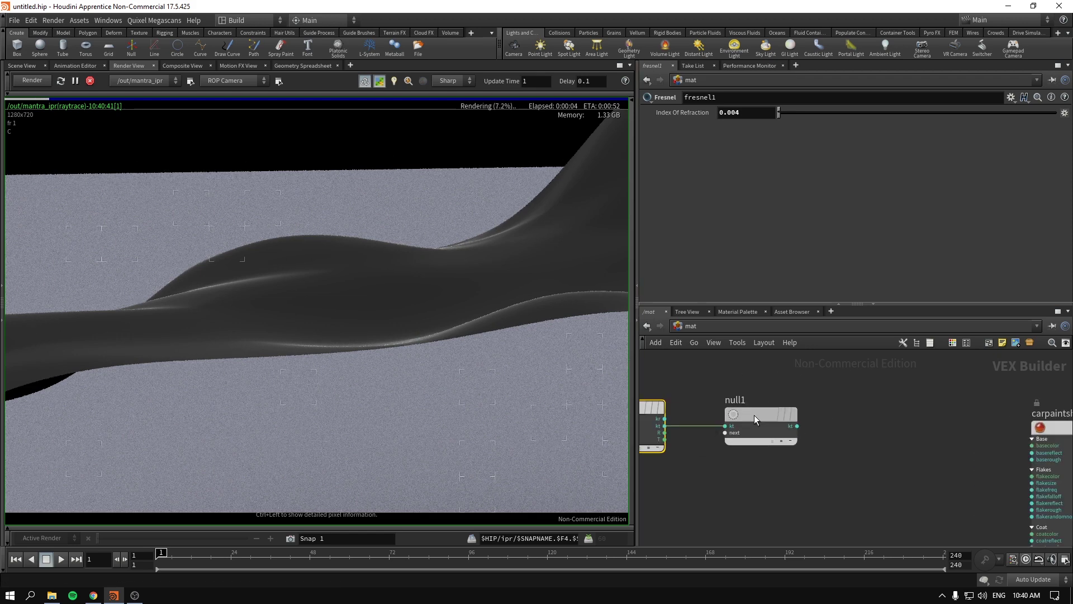
{"action": "left_click", "coordinate": [754, 414]}
{"action": "key", "text": "Tab"}
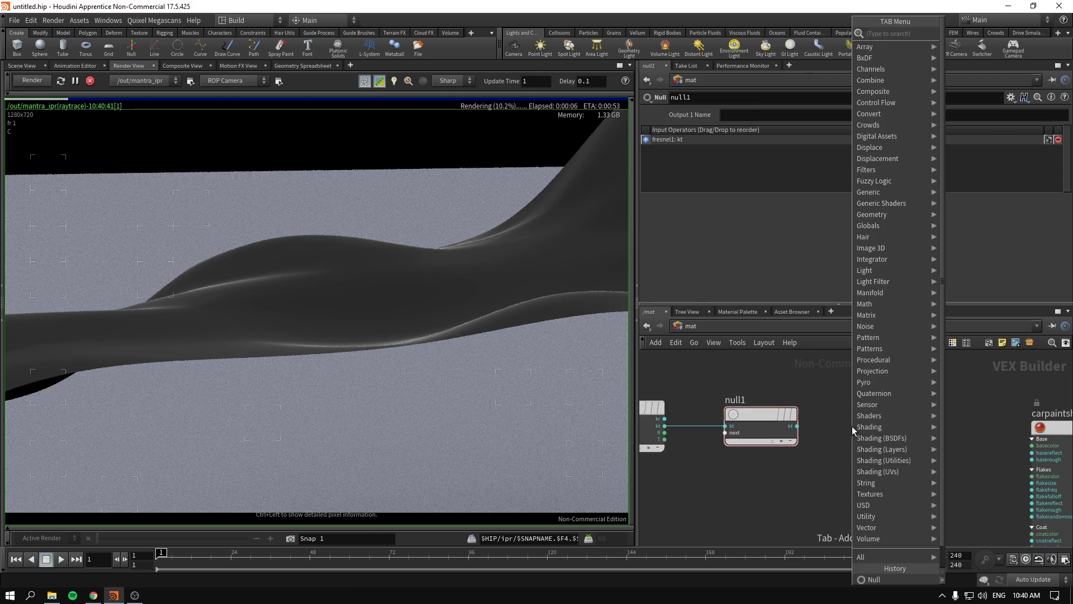
{"action": "type", "text": "rampp"}
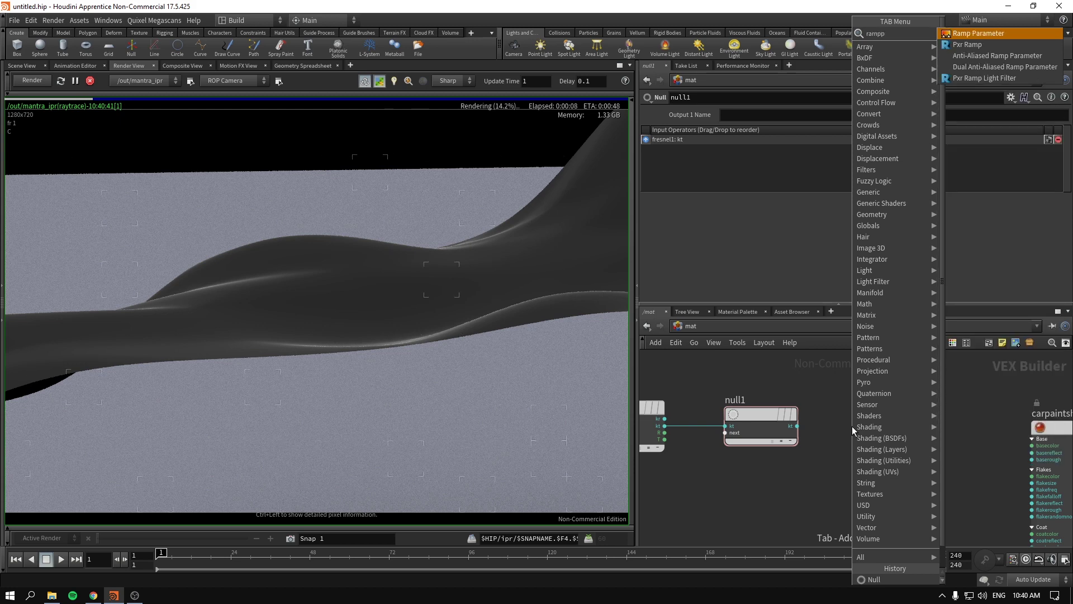
{"action": "key", "text": "Return"}
{"action": "left_click", "coordinate": [870, 425]}
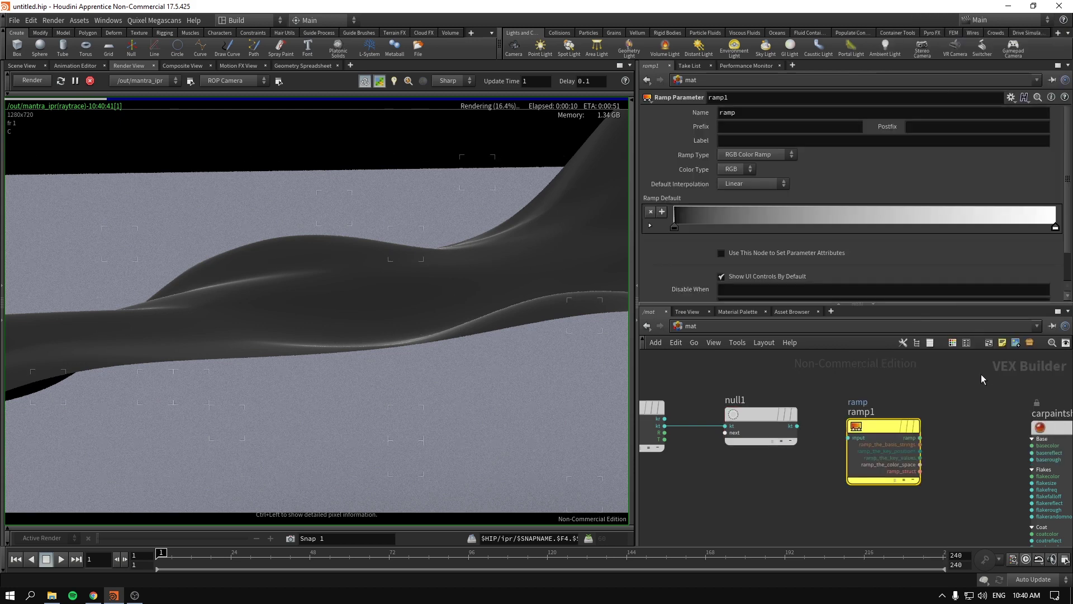
{"action": "left_click", "coordinate": [785, 115]}
{"action": "type", "text": "1"}
Step: Connect the Null node's kt output to the ramp's input and place the Null node above the Fresnel and ramp nodes
{"action": "left_click_drag", "start_coordinate": [798, 428], "coordinate": [917, 448]}
{"action": "scroll", "coordinate": [783, 427], "scroll_direction": "up", "scroll_amount": 3}
{"action": "scroll", "coordinate": [884, 397], "scroll_direction": "down", "scroll_amount": 2}
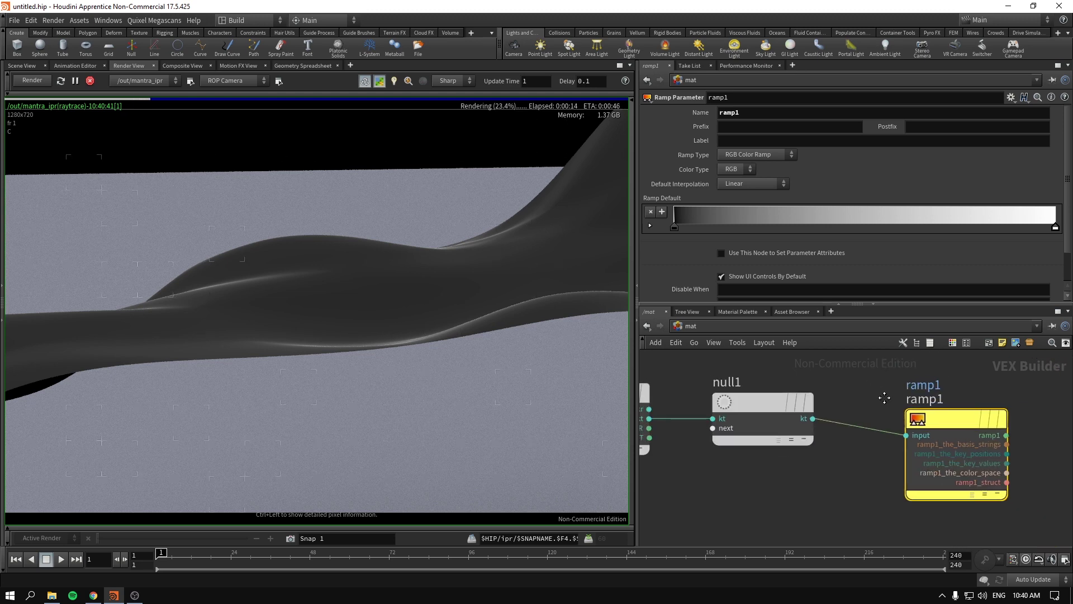
{"action": "left_click_drag", "start_coordinate": [820, 430], "coordinate": [828, 380]}
{"action": "scroll", "coordinate": [847, 463], "scroll_direction": "down", "scroll_amount": 2}
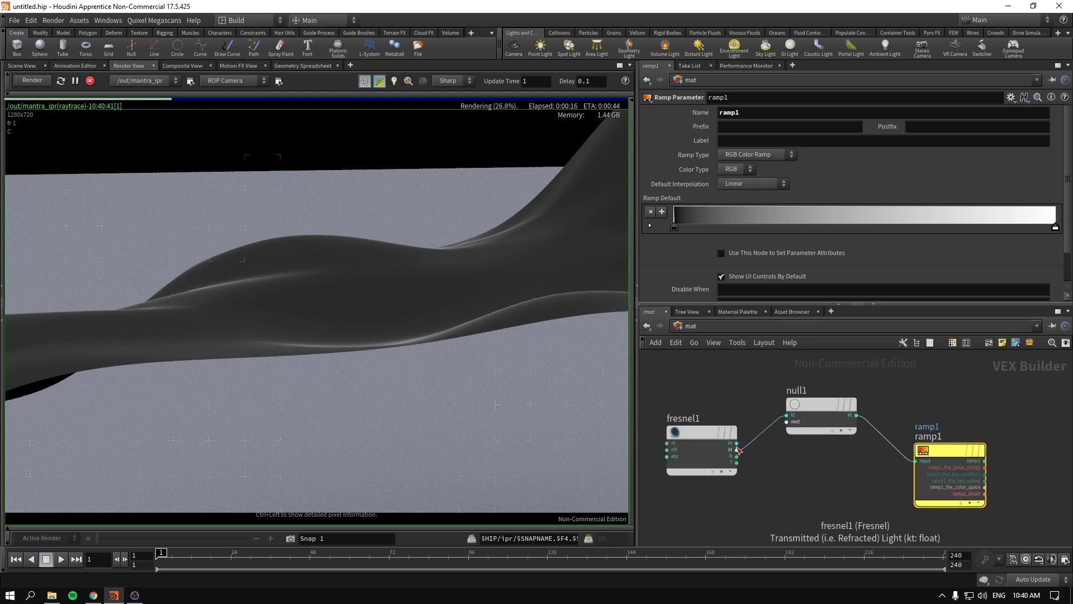
{"action": "left_click_drag", "start_coordinate": [822, 409], "coordinate": [827, 410]}
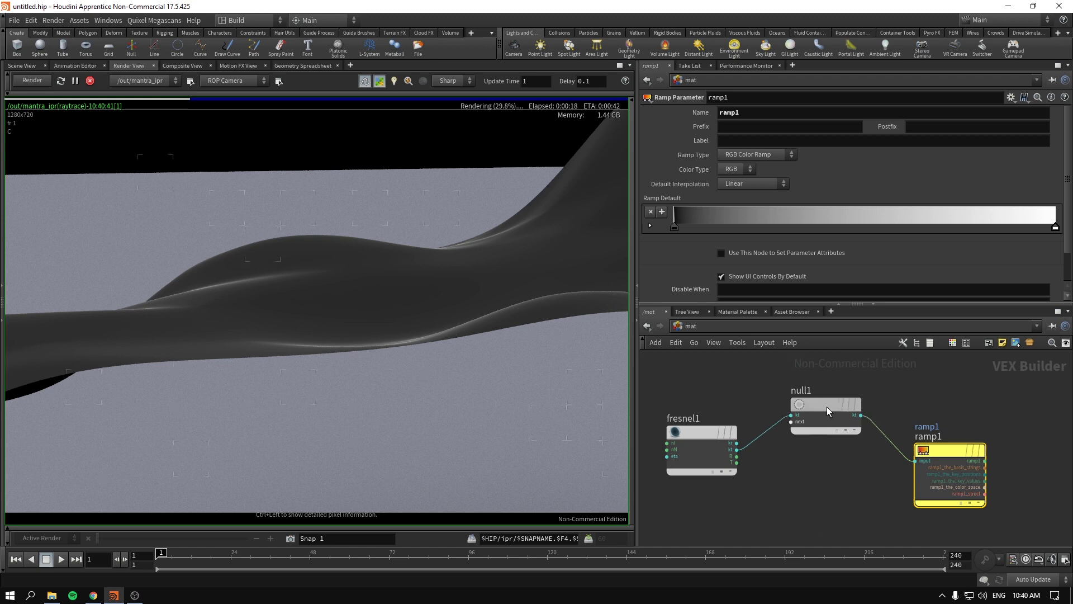
{"action": "middle_click_drag", "start_coordinate": [941, 398], "coordinate": [845, 435]}
{"action": "scroll", "coordinate": [742, 430], "scroll_direction": "down", "scroll_amount": 2}
{"action": "scroll", "coordinate": [881, 455], "scroll_direction": "up", "scroll_amount": 2}
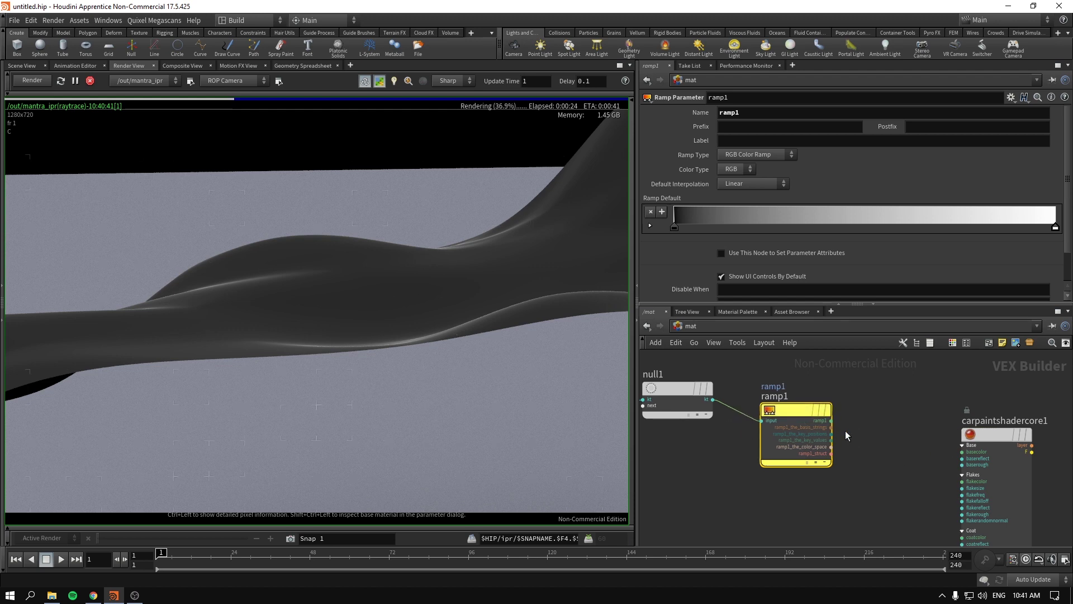
{"action": "scroll", "coordinate": [845, 436], "scroll_direction": "up", "scroll_amount": 1}
{"action": "left_click_drag", "start_coordinate": [828, 419], "coordinate": [963, 463]}
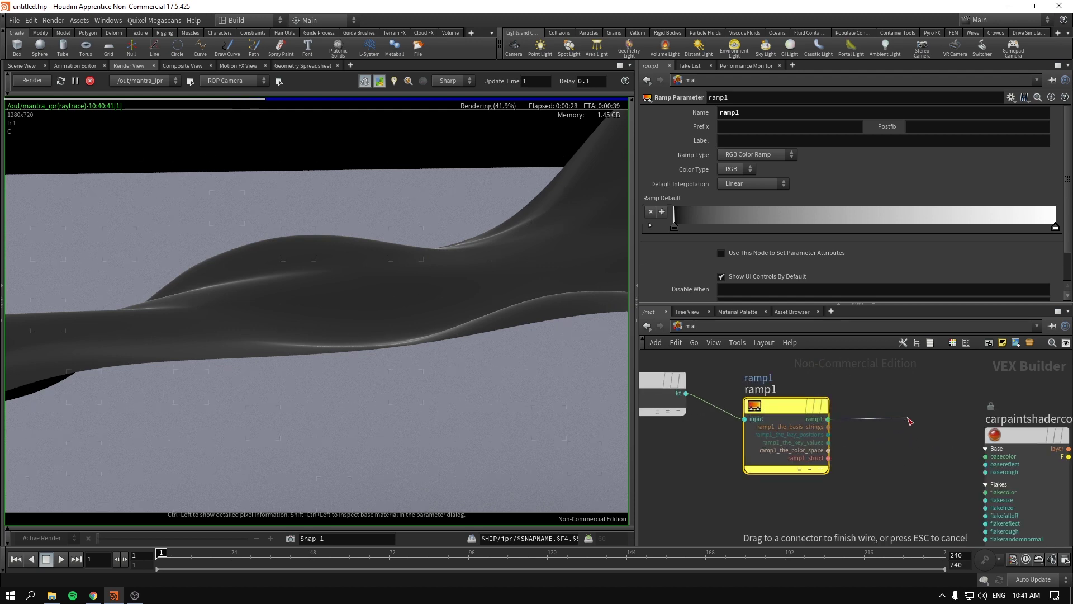
{"action": "key", "text": "Escape"}
Step: Add a Color Mix node between the ramp and the car paint shader and connect the ramp1 output to its bias input
{"action": "mouse_move", "coordinate": [894, 410]}
{"action": "middle_mouse_down"}
{"action": "mouse_move", "coordinate": [953, 445]}
{"action": "mouse_move", "coordinate": [898, 410]}
{"action": "middle_mouse_up"}
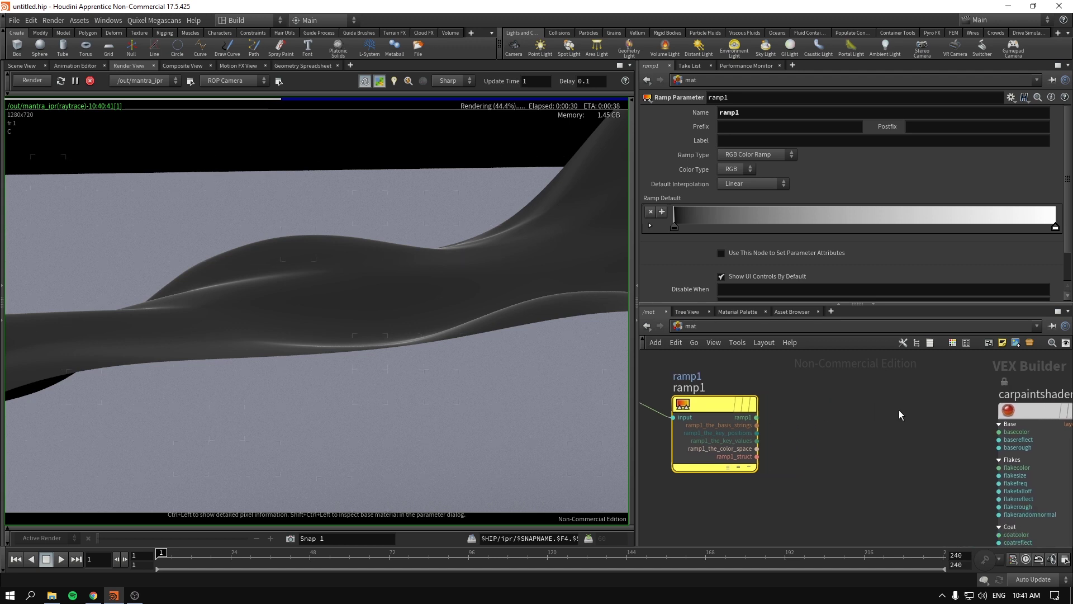
{"action": "scroll", "coordinate": [899, 415], "scroll_direction": "down", "scroll_amount": 2}
{"action": "key", "text": "Tab"}
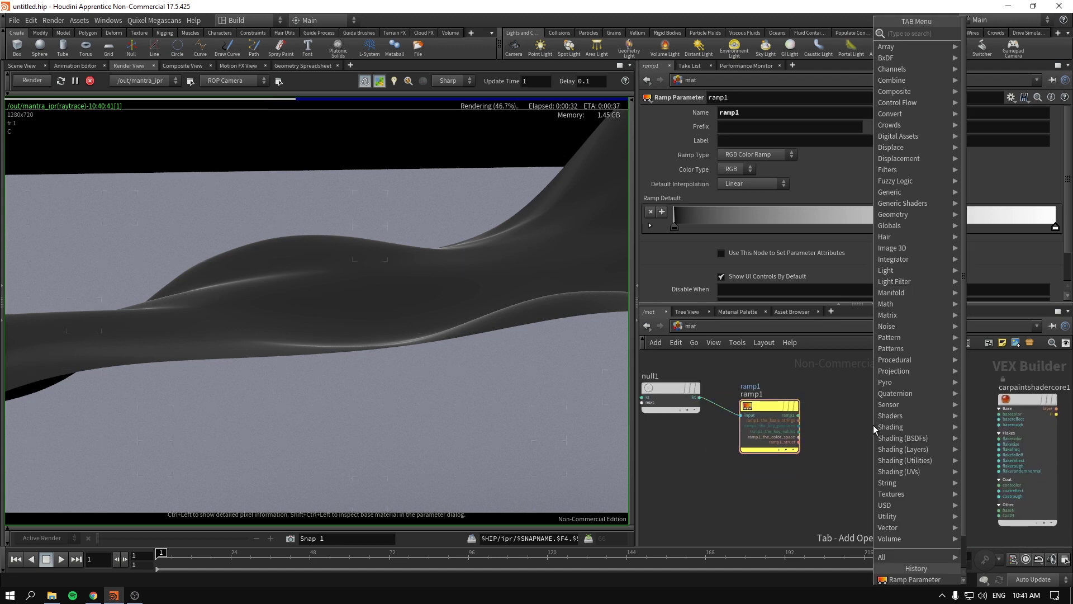
{"action": "type", "text": "mix"}
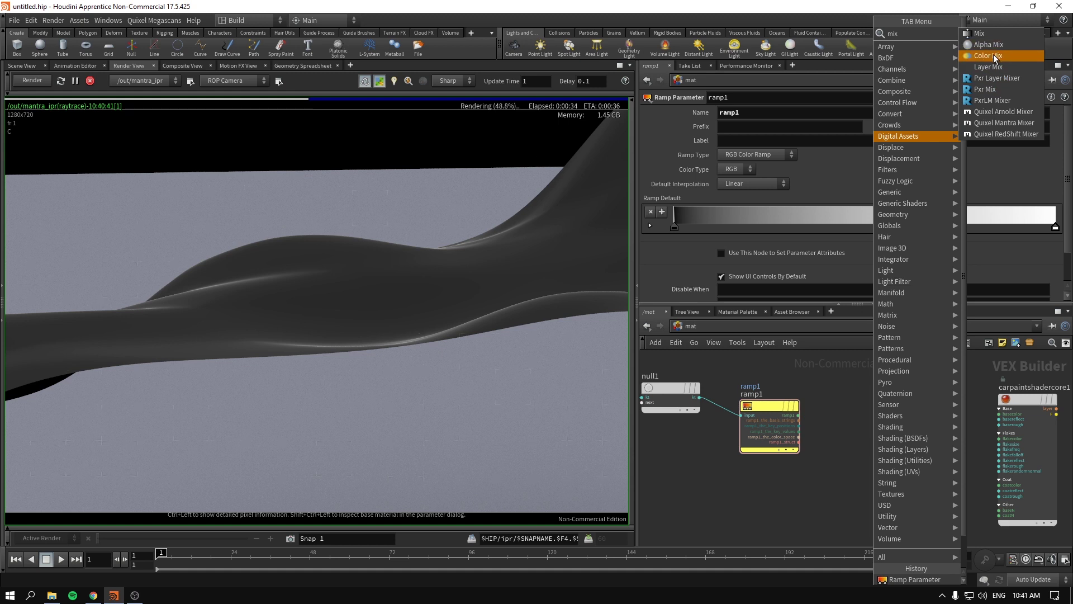
{"action": "left_click", "coordinate": [993, 56]}
{"action": "left_click", "coordinate": [890, 427]}
{"action": "scroll", "coordinate": [847, 399], "scroll_direction": "up", "scroll_amount": 4}
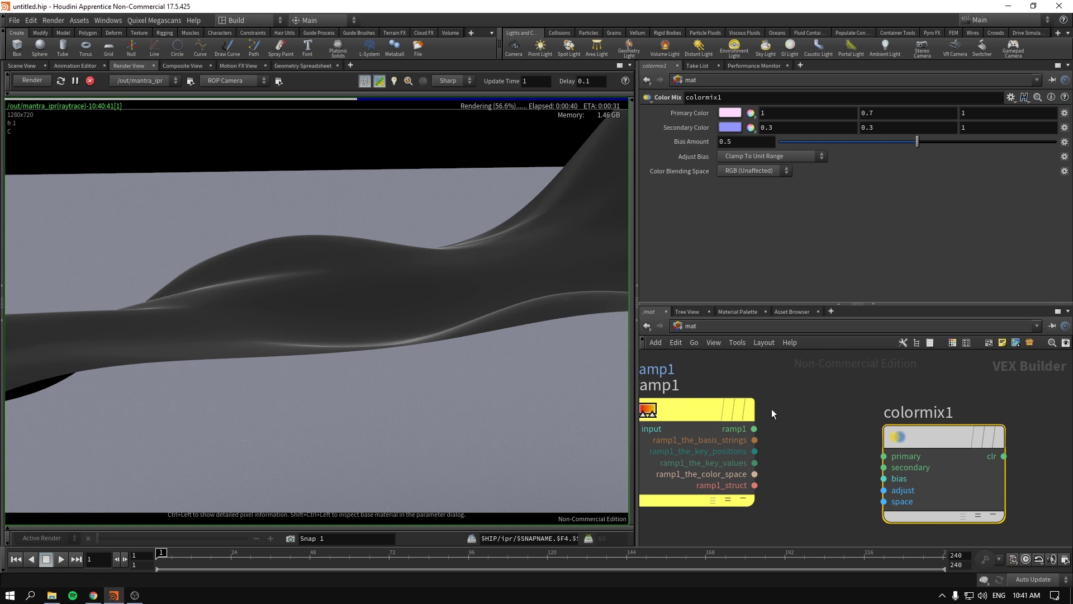
{"action": "left_click_drag", "start_coordinate": [754, 429], "coordinate": [884, 478]}
{"action": "mouse_move", "coordinate": [948, 431]}
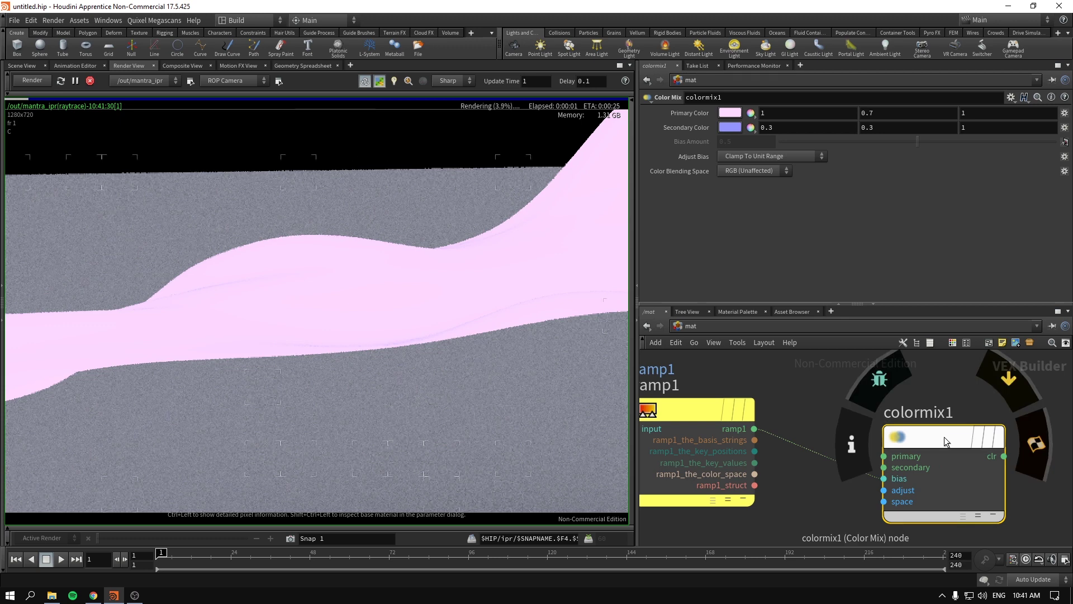
Step: Set the Color Mix node's primary color to dark blue with RGB values 0.075, 0.1875, 0.3
{"action": "left_click", "coordinate": [682, 411]}
{"action": "middle_click_drag", "start_coordinate": [682, 410], "coordinate": [732, 371]}
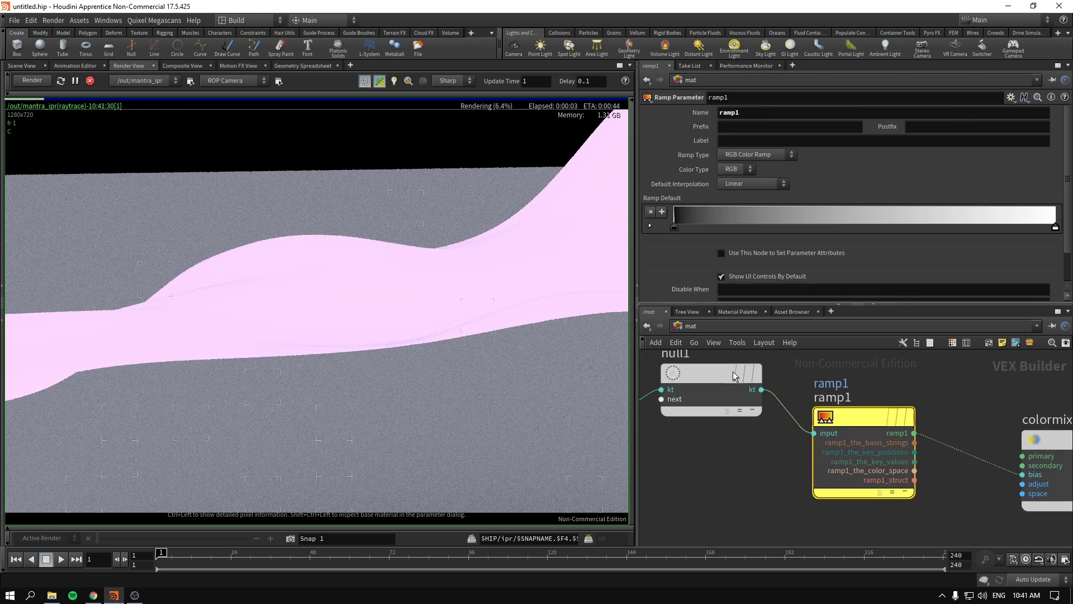
{"action": "left_click", "coordinate": [1032, 440]}
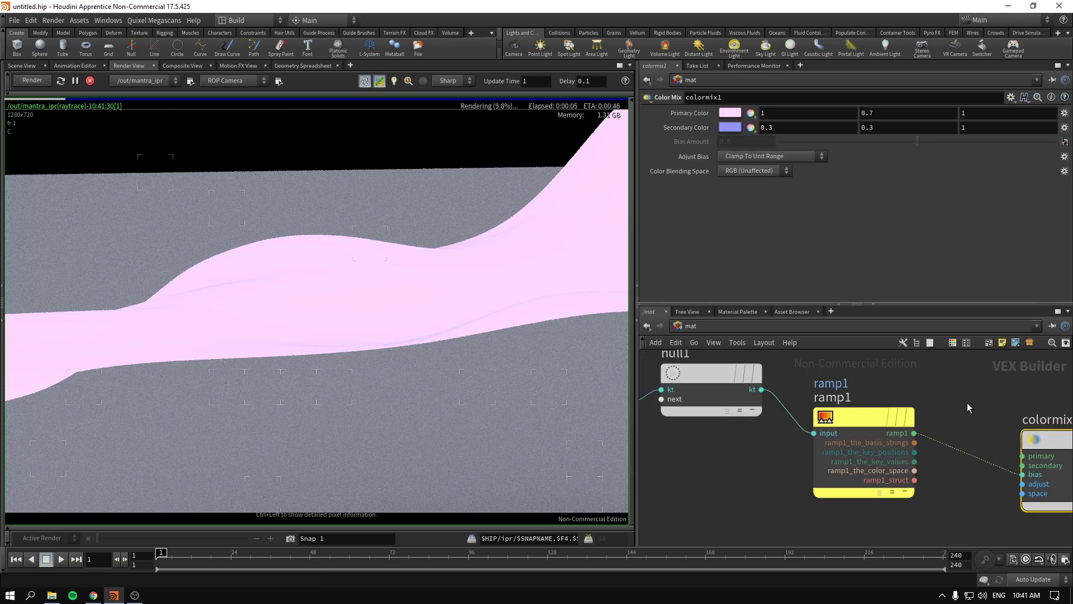
{"action": "middle_click_drag", "start_coordinate": [967, 402], "coordinate": [867, 395]}
{"action": "left_click", "coordinate": [727, 113]}
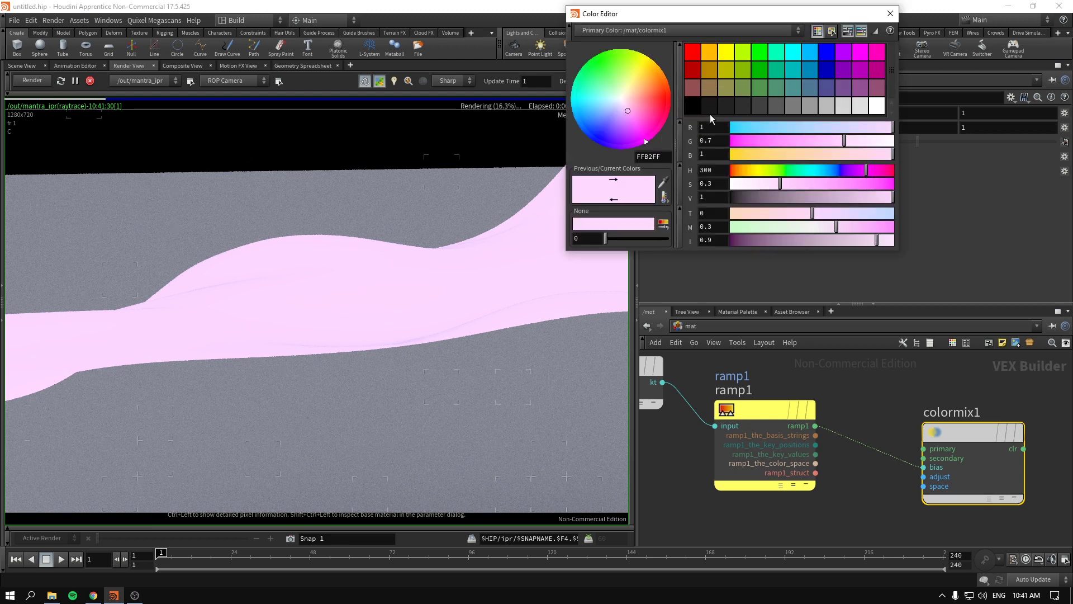
{"action": "left_click", "coordinate": [811, 90]}
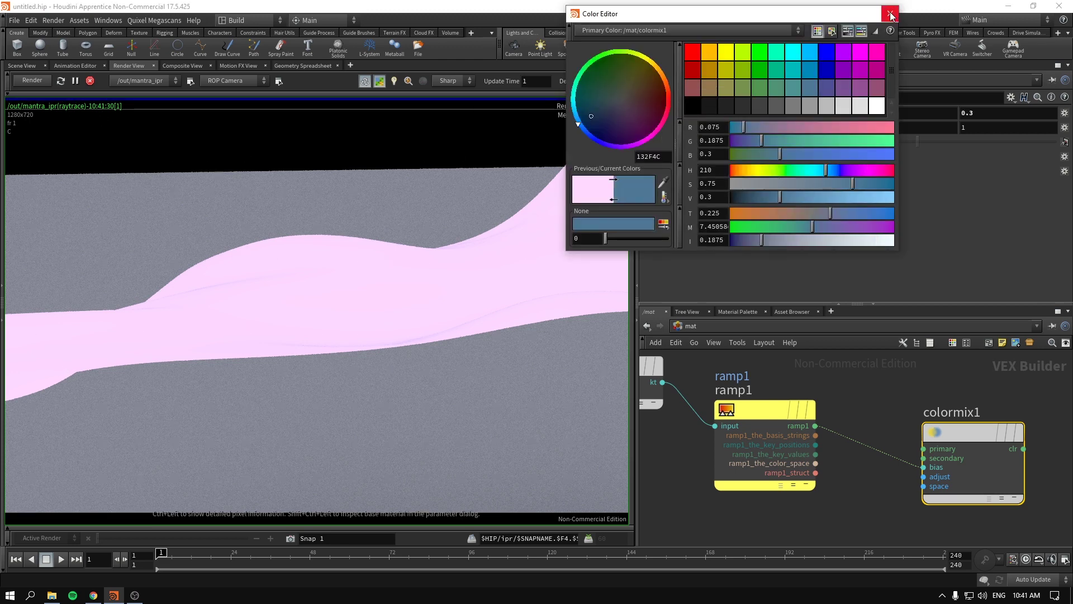
{"action": "left_click", "coordinate": [890, 13]}
Step: Set the green component of the Color Mix node's secondary color to 0.606 for a light blue
{"action": "left_click", "coordinate": [728, 127]}
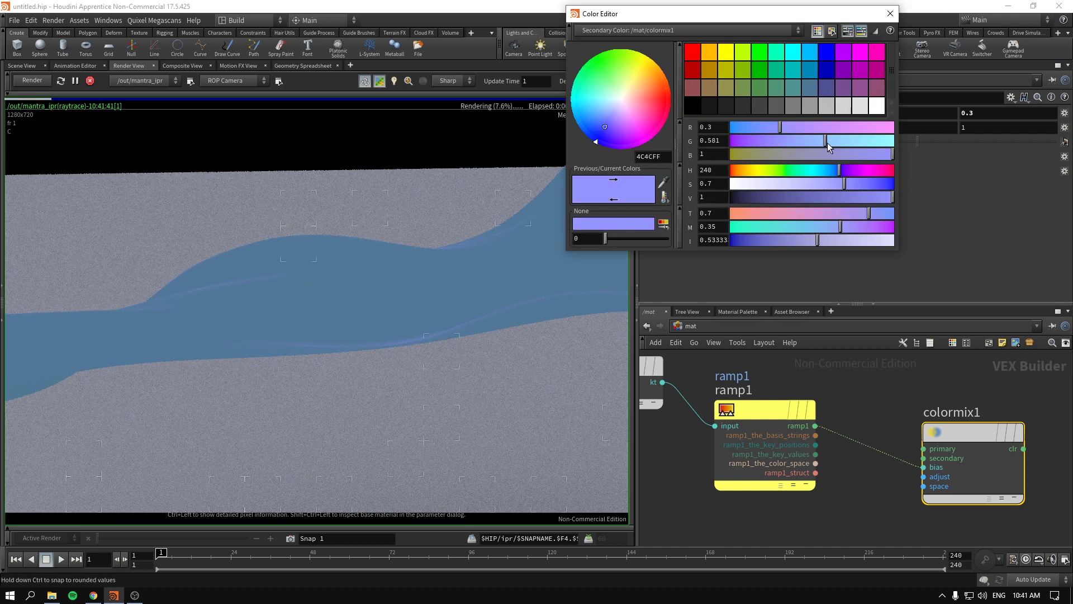
{"action": "left_click_drag", "start_coordinate": [827, 142], "coordinate": [831, 142]}
{"action": "left_click", "coordinate": [892, 14]}
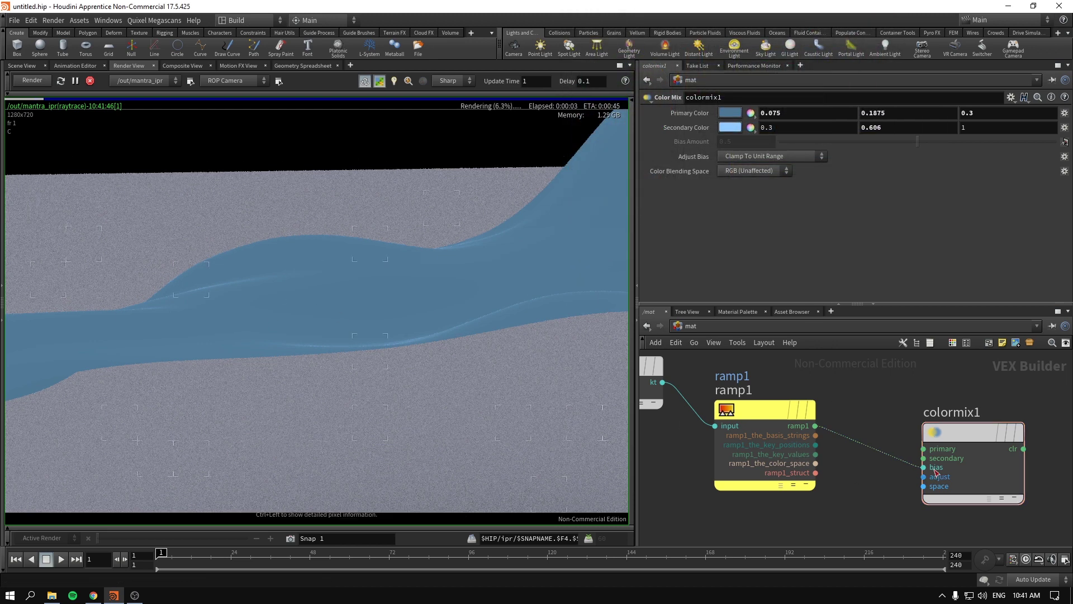
Step: Move the white key of the ramp's default gradient to about 30 percent of its length
{"action": "left_click_drag", "start_coordinate": [962, 434], "coordinate": [958, 411]}
{"action": "left_click", "coordinate": [746, 407]}
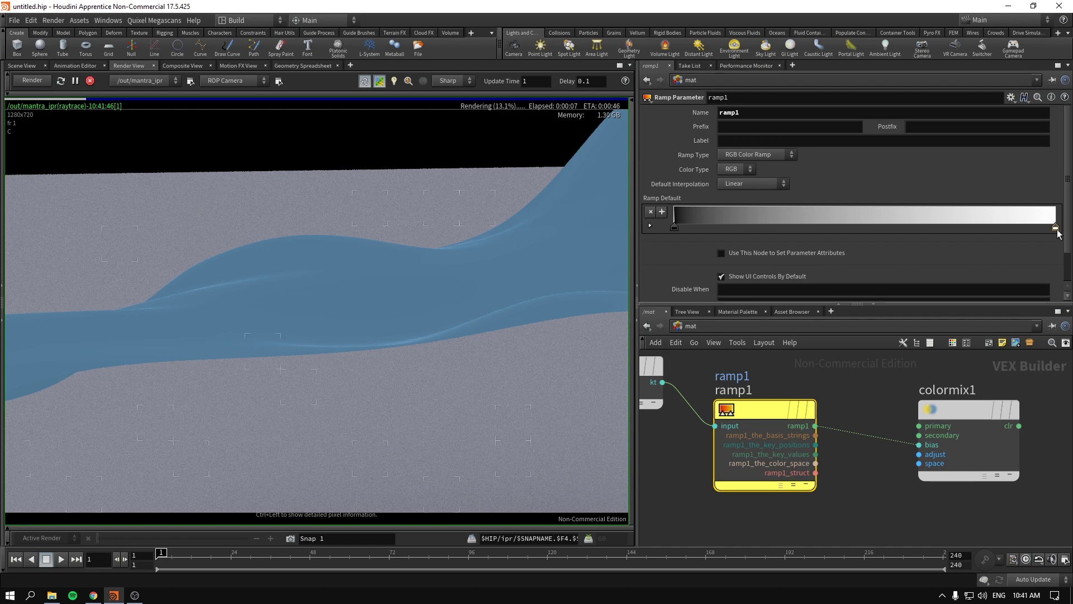
{"action": "left_click_drag", "start_coordinate": [1055, 227], "coordinate": [865, 228]}
{"action": "middle_click_drag", "start_coordinate": [845, 378], "coordinate": [1011, 394]}
{"action": "left_click", "coordinate": [762, 389]}
{"action": "middle_click_drag", "start_coordinate": [989, 351], "coordinate": [774, 349]}
{"action": "left_click", "coordinate": [946, 454]}
{"action": "left_click", "coordinate": [742, 421]}
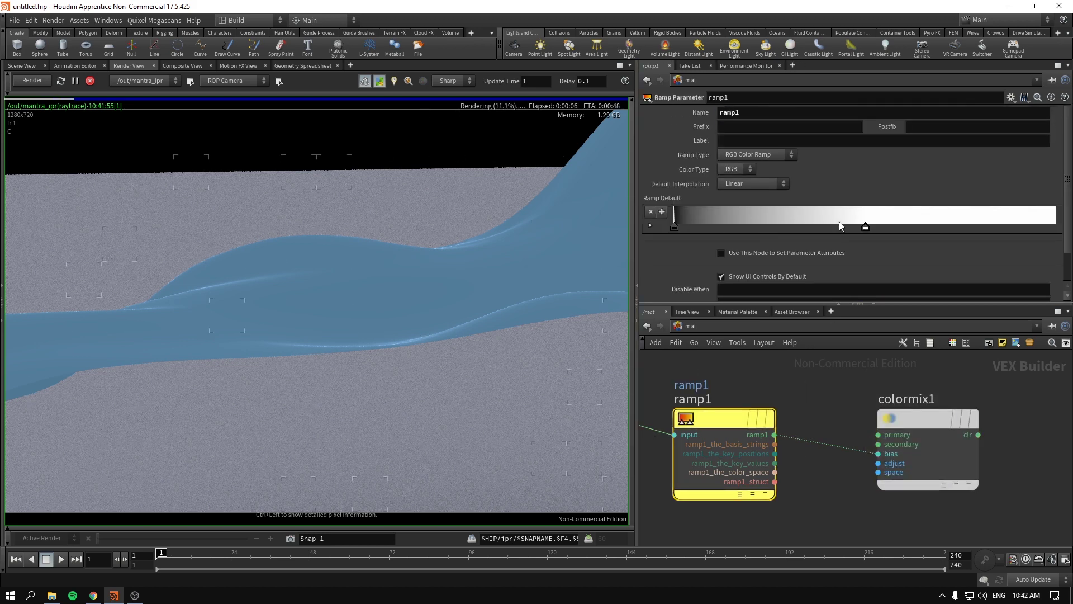
{"action": "left_click_drag", "start_coordinate": [858, 229], "coordinate": [785, 228]}
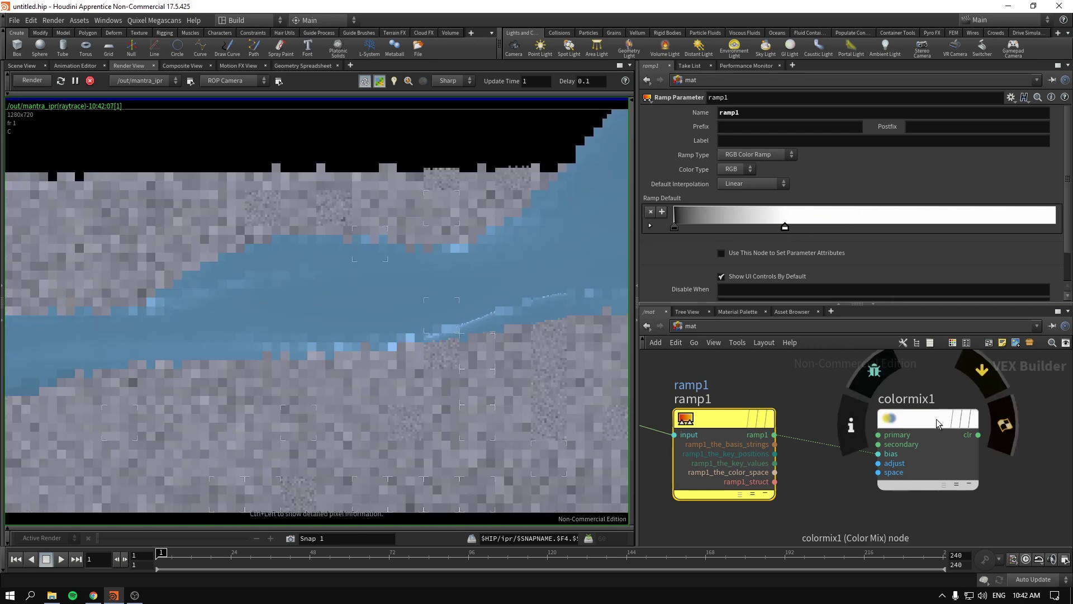
Step: Set the Color Mix node's secondary color to magenta with RGB values 1, 0, 1
{"action": "left_click", "coordinate": [937, 418]}
{"action": "left_click", "coordinate": [730, 127]}
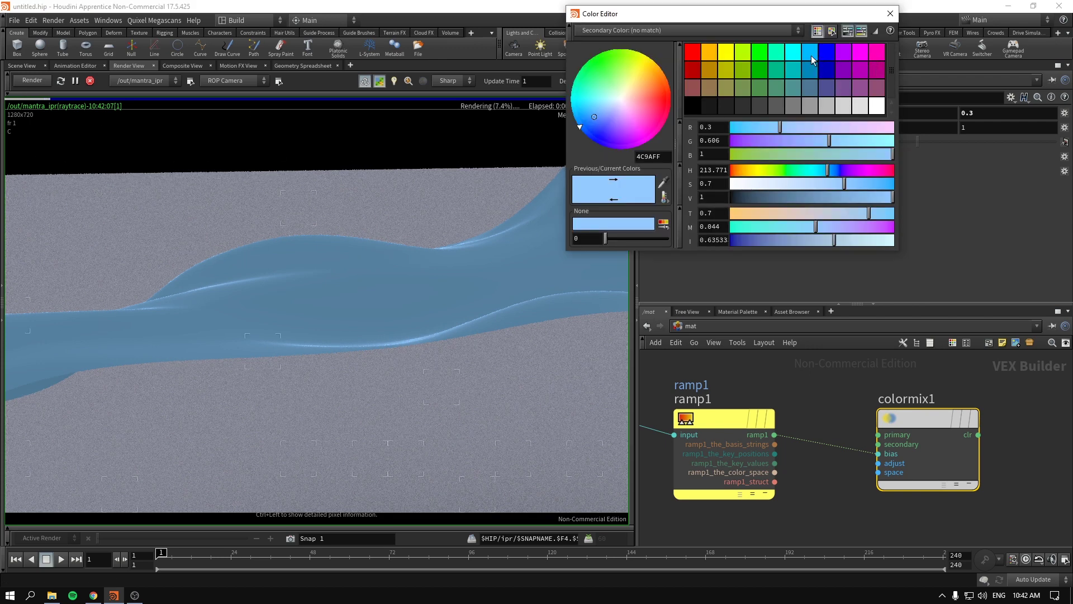
{"action": "left_click", "coordinate": [844, 54]}
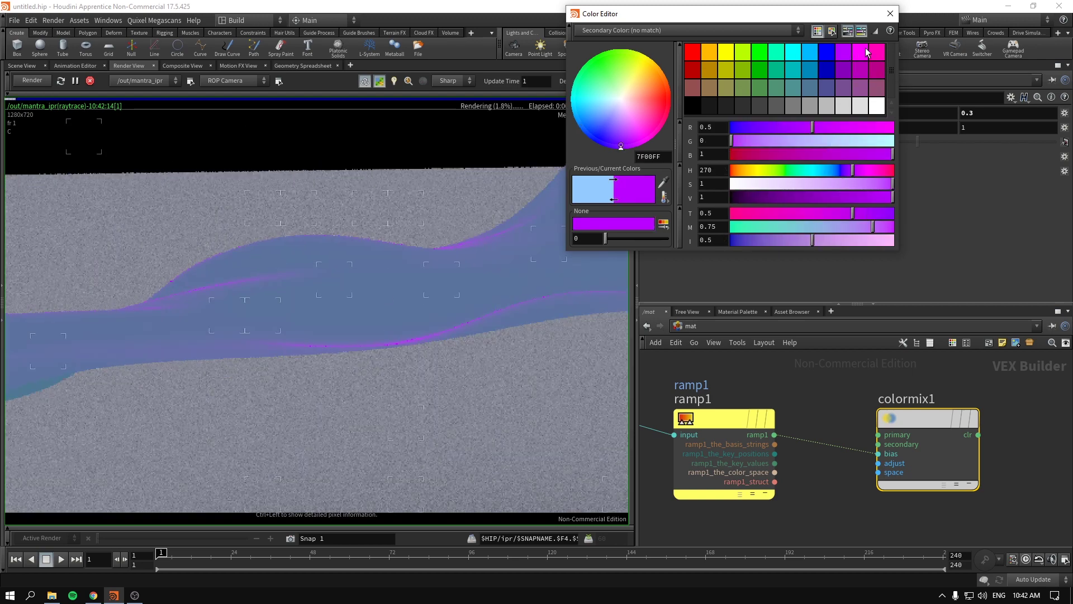
{"action": "left_click", "coordinate": [859, 57]}
{"action": "left_click", "coordinate": [860, 58]}
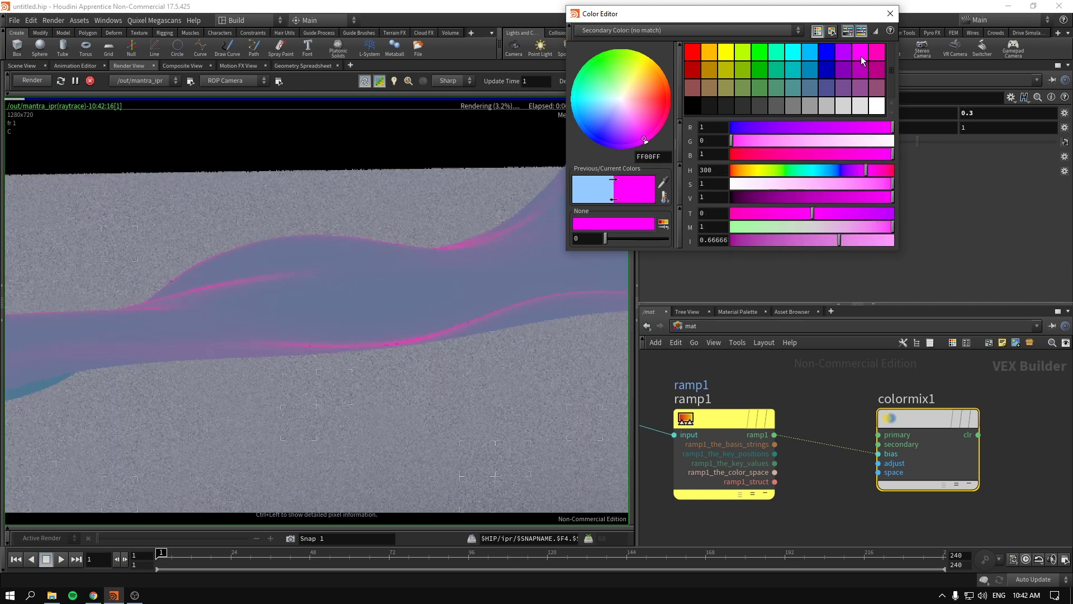
{"action": "left_click", "coordinate": [890, 13]}
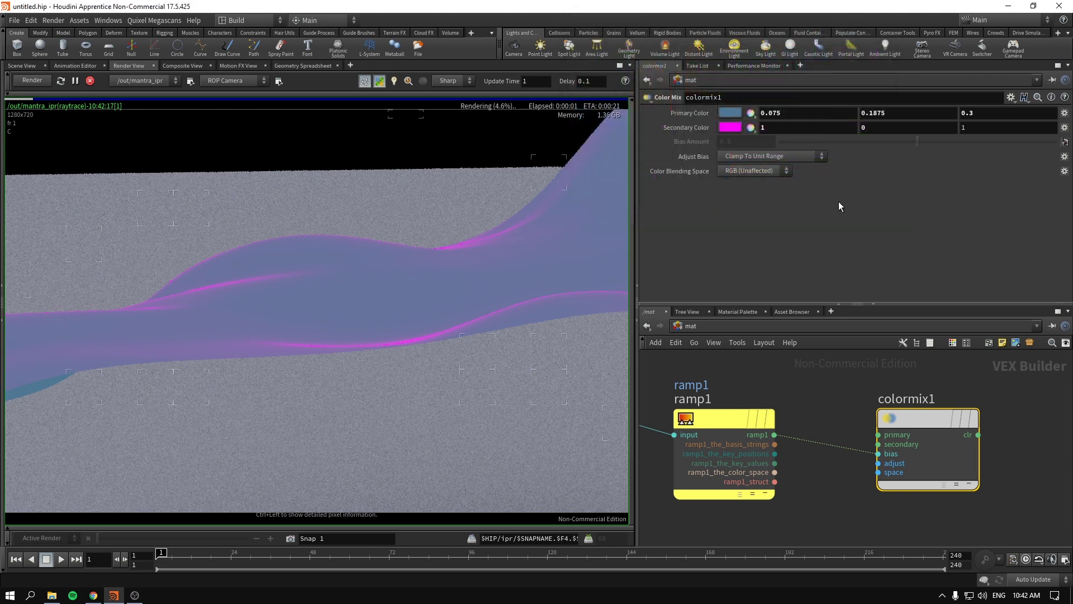
Step: Connect the Color Mix node's clr output to the basecolor input of the car paint shader
{"action": "middle_click_drag", "start_coordinate": [824, 371], "coordinate": [771, 378]}
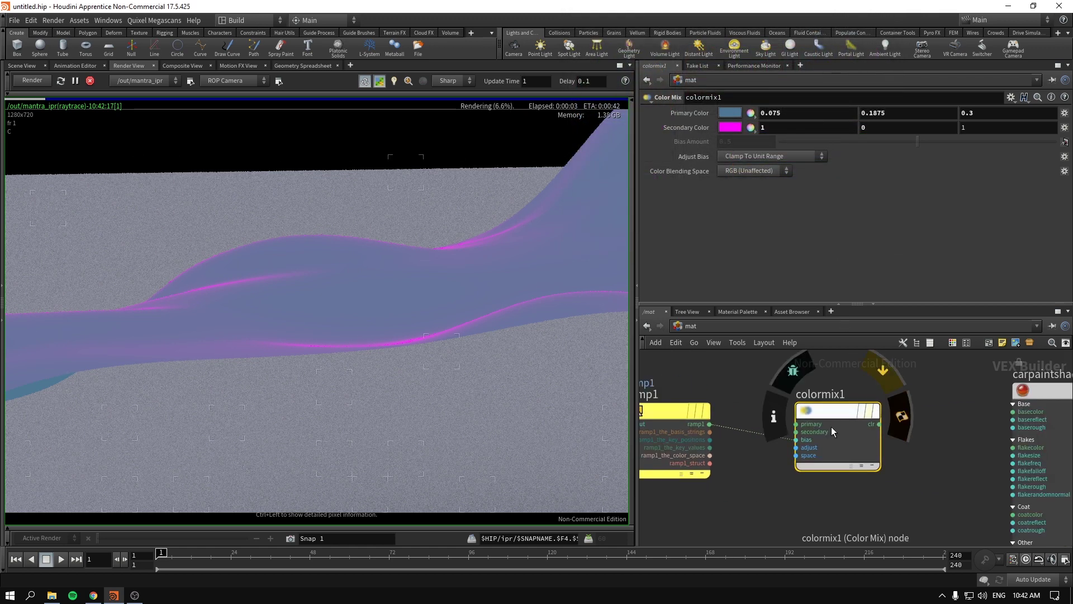
{"action": "middle_click_drag", "start_coordinate": [934, 425], "coordinate": [864, 424]}
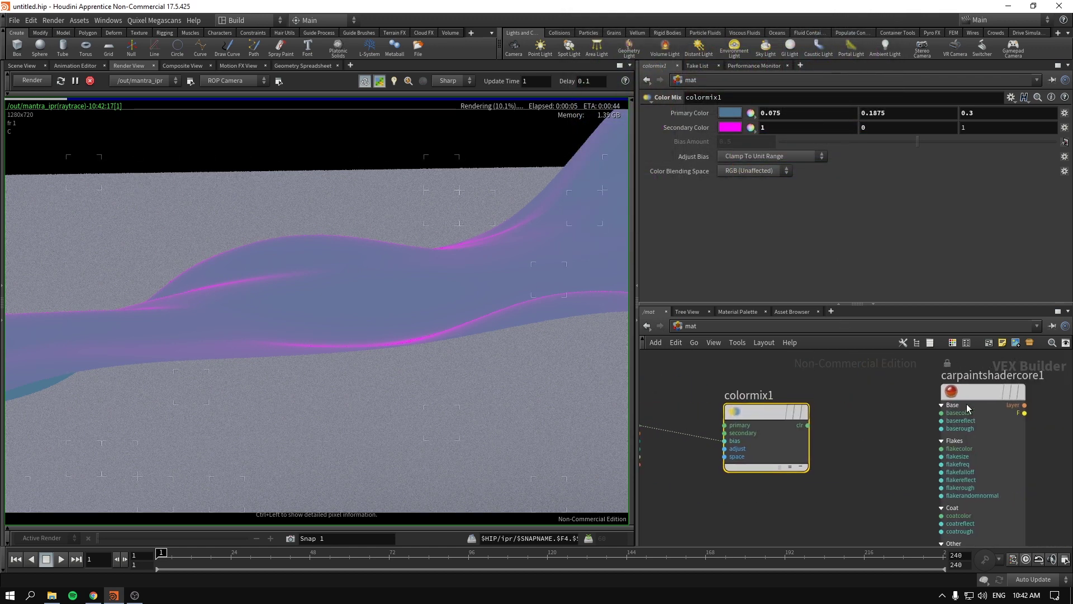
{"action": "left_click", "coordinate": [969, 403]}
{"action": "left_click", "coordinate": [777, 403]}
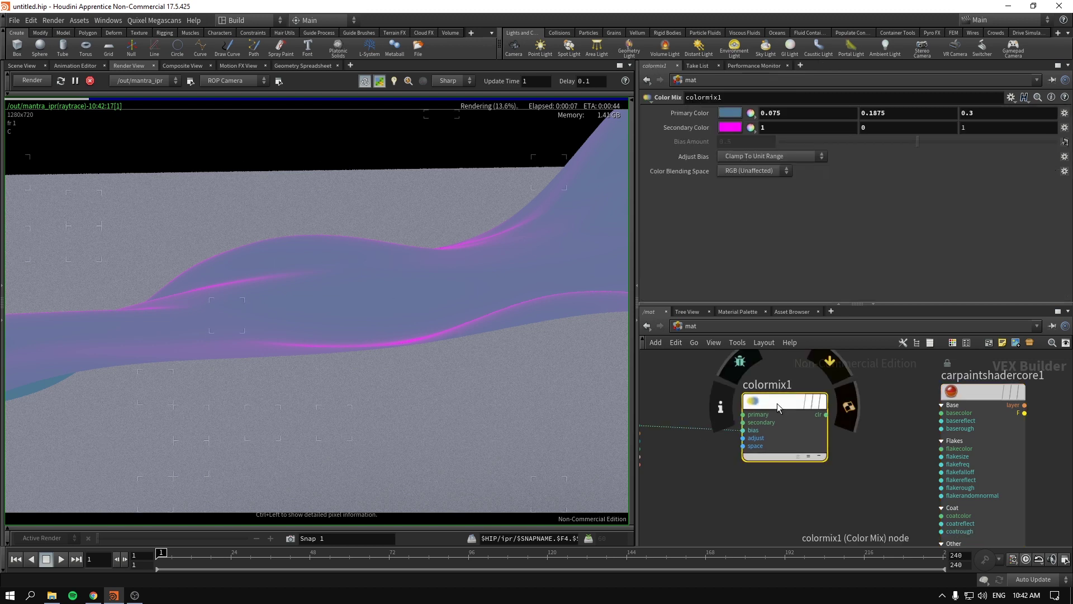
{"action": "left_click_drag", "start_coordinate": [791, 404], "coordinate": [760, 406]}
{"action": "left_click", "coordinate": [983, 394]}
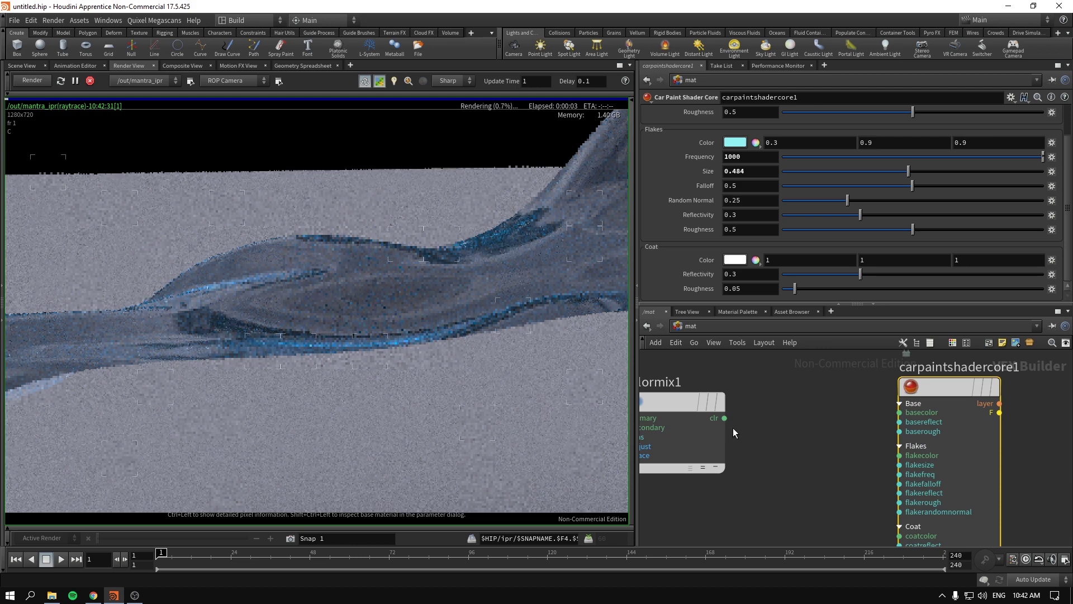
{"action": "left_click_drag", "start_coordinate": [724, 418], "coordinate": [890, 417]}
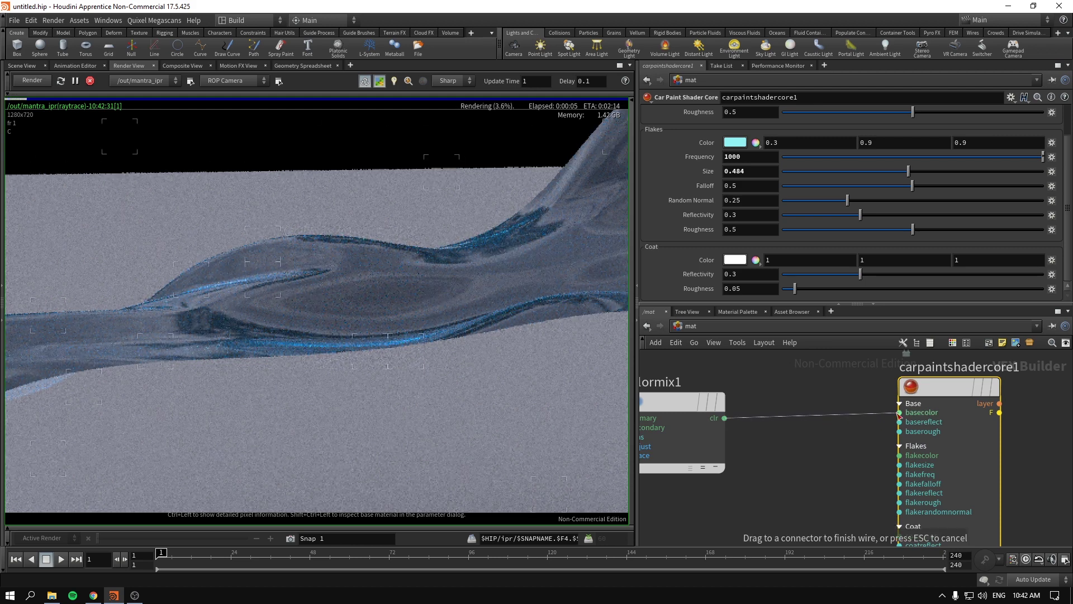
{"action": "left_click", "coordinate": [898, 413]}
Step: Arrange the Fresnel, Null, ramp and Color Mix nodes and the car paint shader closer together in a row
{"action": "middle_click_drag", "start_coordinate": [769, 503], "coordinate": [850, 506]}
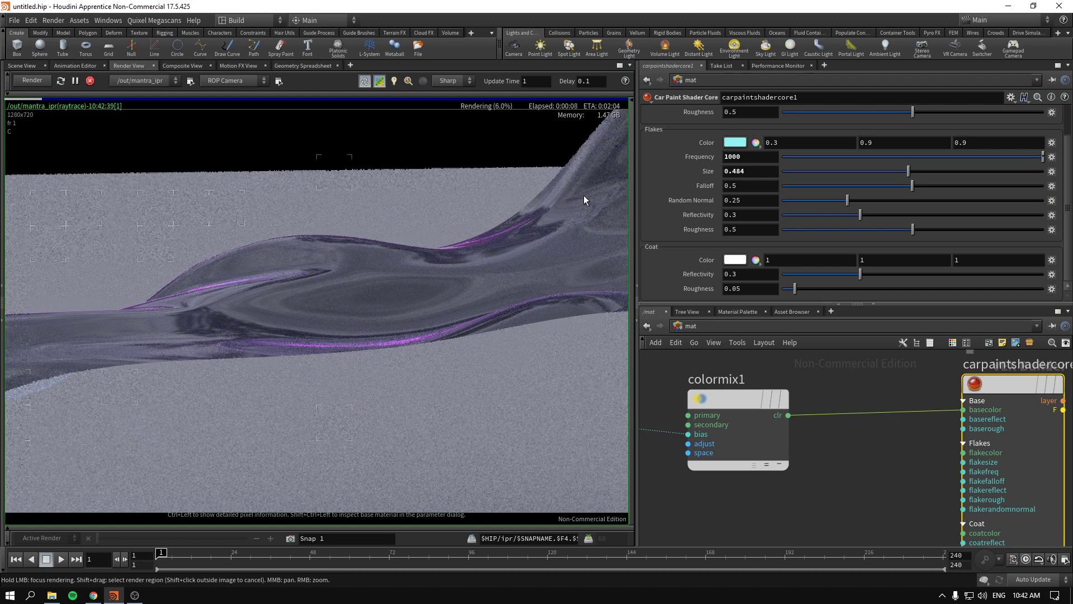
{"action": "scroll", "coordinate": [782, 397], "scroll_direction": "down", "scroll_amount": 3}
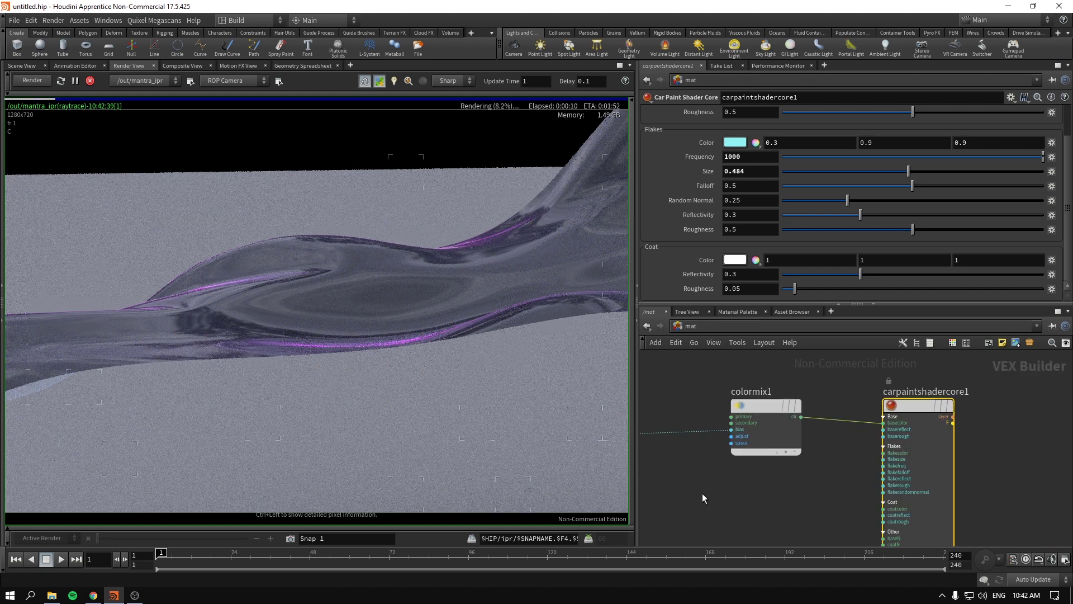
{"action": "middle_click_drag", "start_coordinate": [585, 475], "coordinate": [725, 455]}
{"action": "left_click_drag", "start_coordinate": [724, 455], "coordinate": [775, 438]}
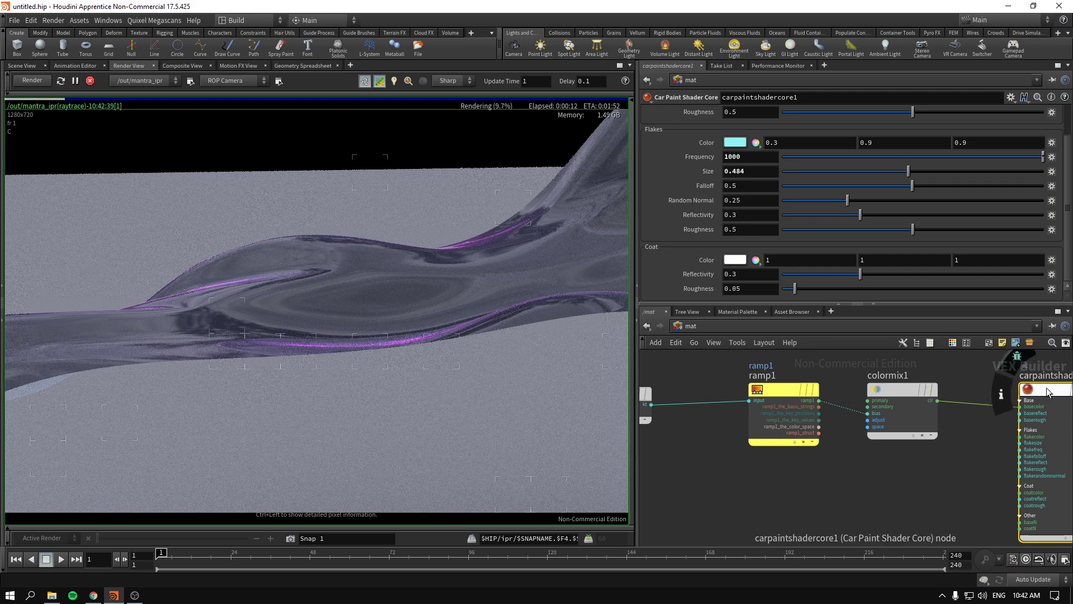
{"action": "left_click_drag", "start_coordinate": [1047, 390], "coordinate": [1007, 390]}
{"action": "middle_click_drag", "start_coordinate": [690, 464], "coordinate": [805, 464]}
{"action": "left_click_drag", "start_coordinate": [722, 394], "coordinate": [770, 393]}
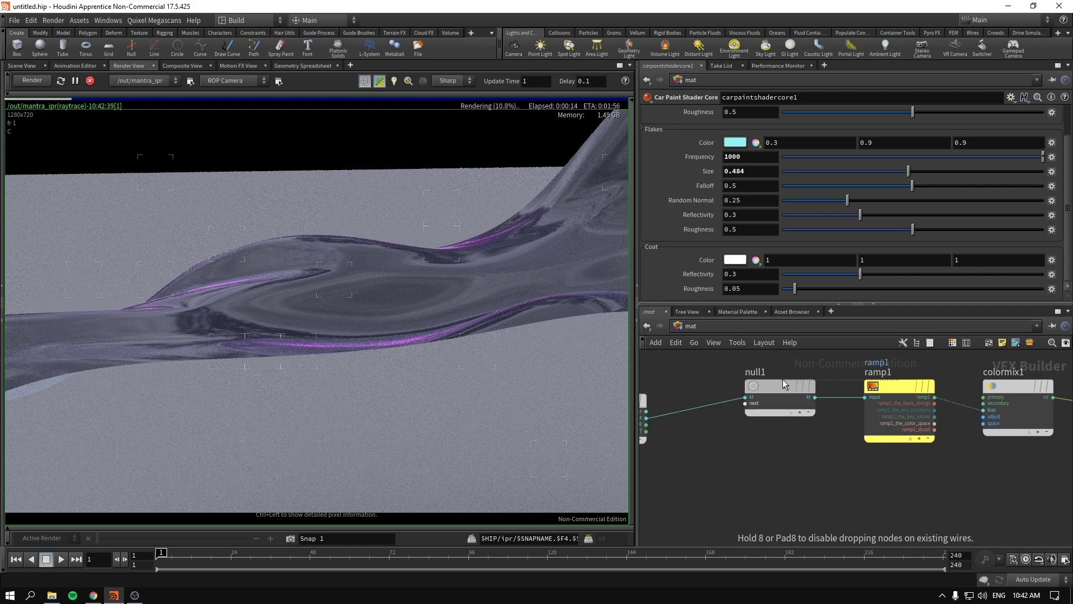
{"action": "middle_click_drag", "start_coordinate": [775, 475], "coordinate": [881, 475]}
{"action": "left_click_drag", "start_coordinate": [715, 412], "coordinate": [778, 395]}
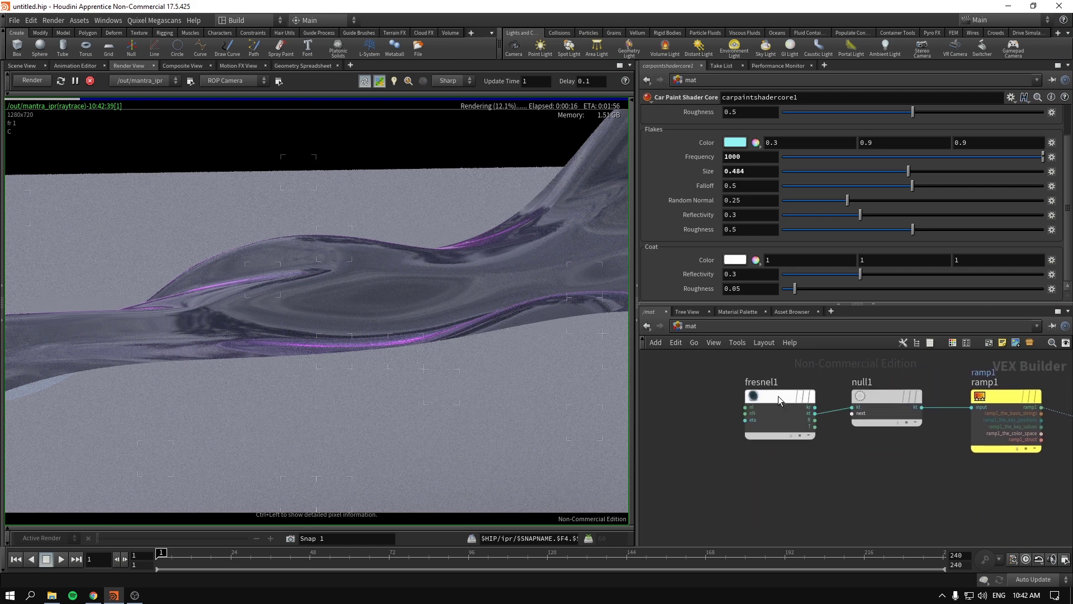
Step: Set the Fresnel node's index of refraction to 0.001
{"action": "middle_click_drag", "start_coordinate": [896, 487], "coordinate": [730, 484]}
{"action": "scroll", "coordinate": [816, 507], "scroll_direction": "down", "scroll_amount": 4}
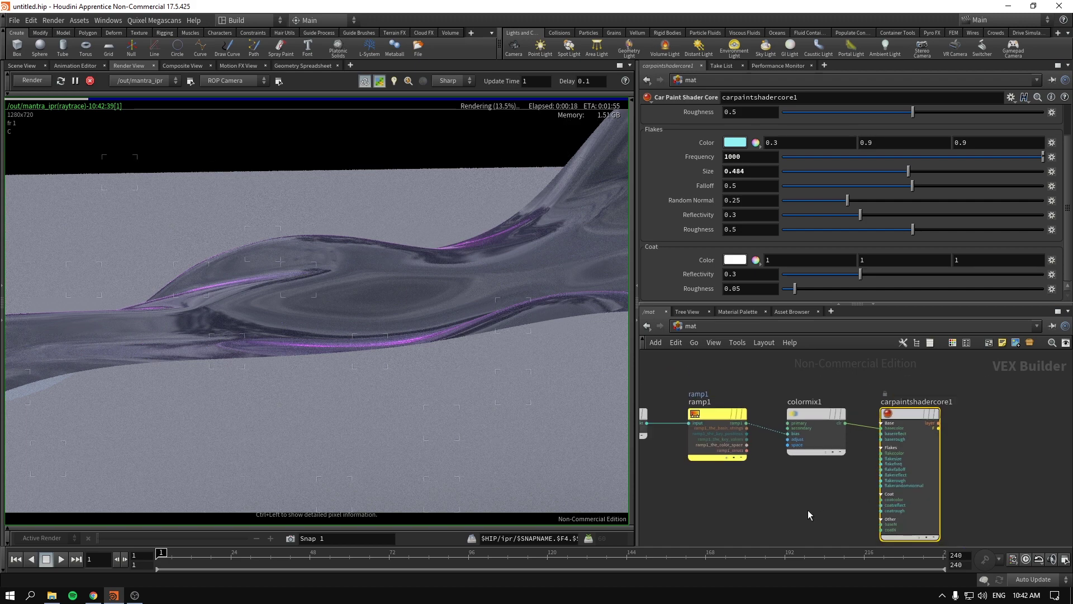
{"action": "middle_click_drag", "start_coordinate": [749, 524], "coordinate": [866, 502]}
{"action": "scroll", "coordinate": [867, 502], "scroll_direction": "down", "scroll_amount": 2}
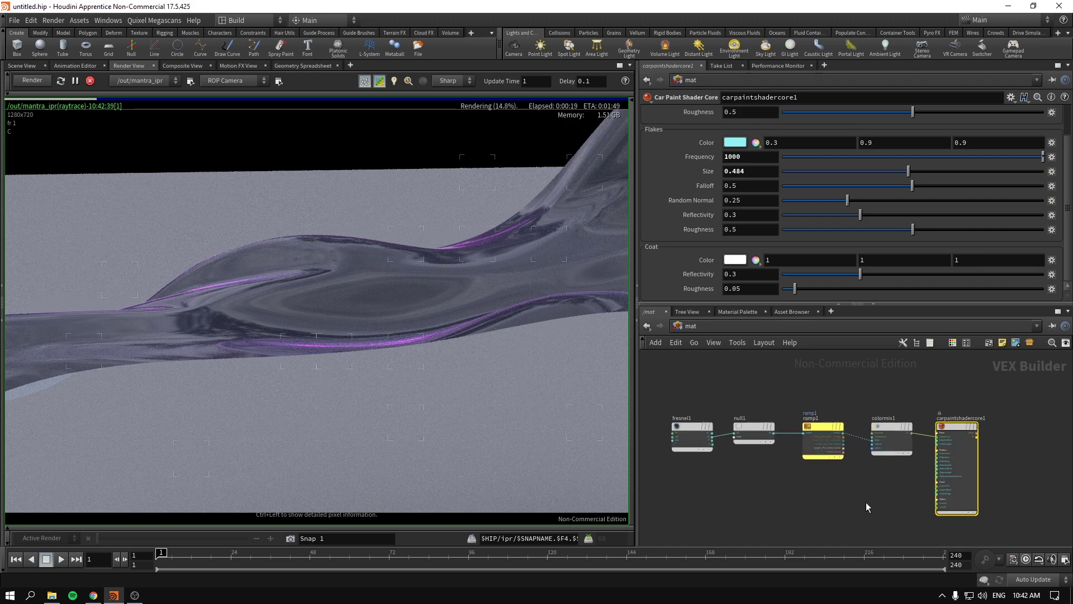
{"action": "left_click", "coordinate": [677, 426]}
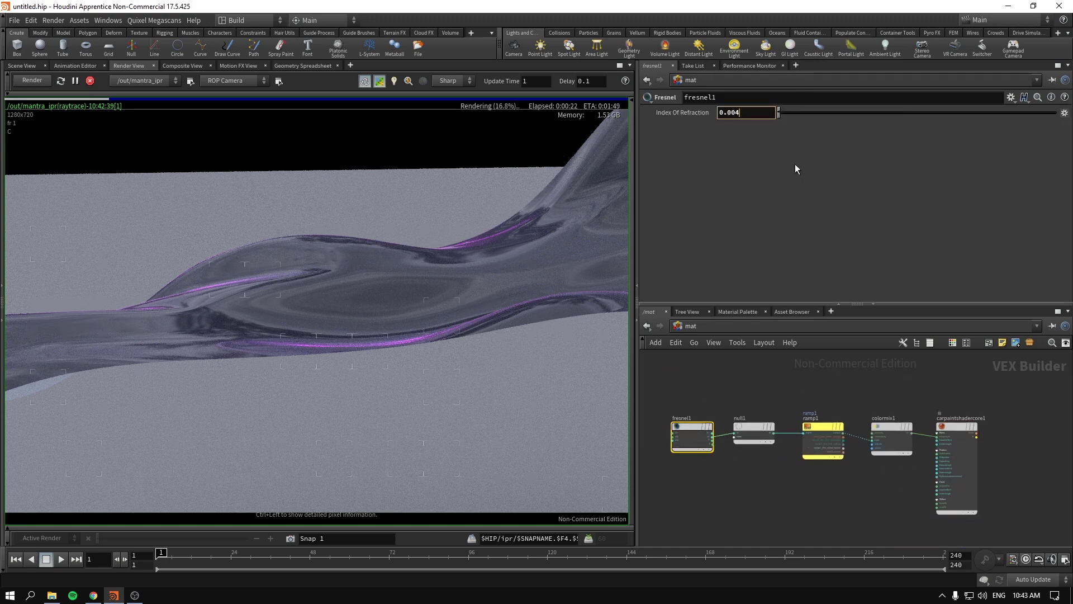
{"action": "key", "text": "BackSpace"}
{"action": "type", "text": "1"}
{"action": "key", "text": "Return"}
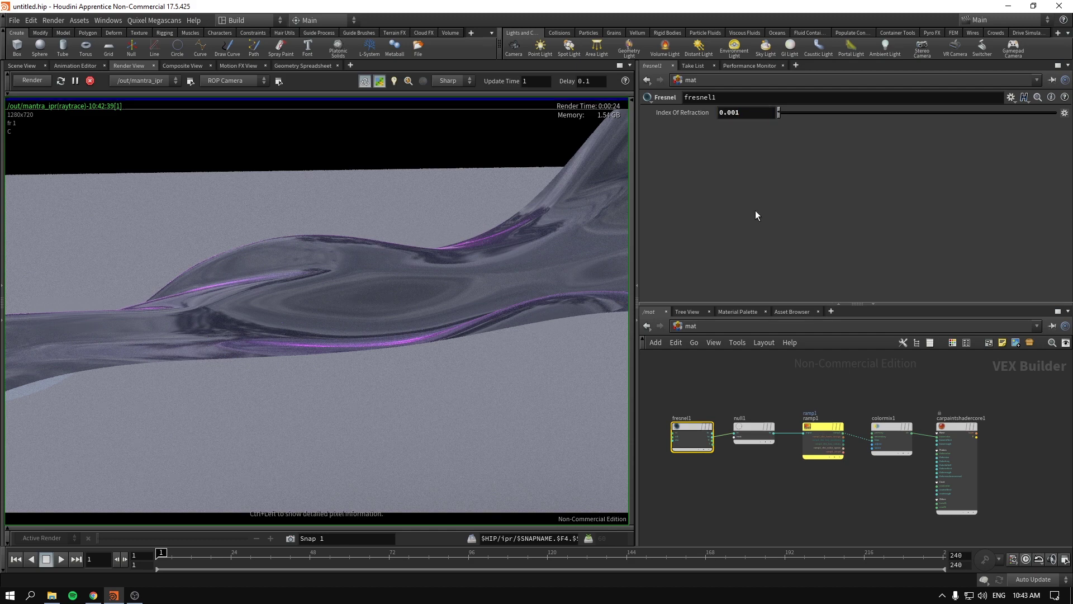
Step: Move the white stop of the ramp1 node farther along the gradient to stretch the dark-to-white transition
{"action": "left_click", "coordinate": [819, 451]}
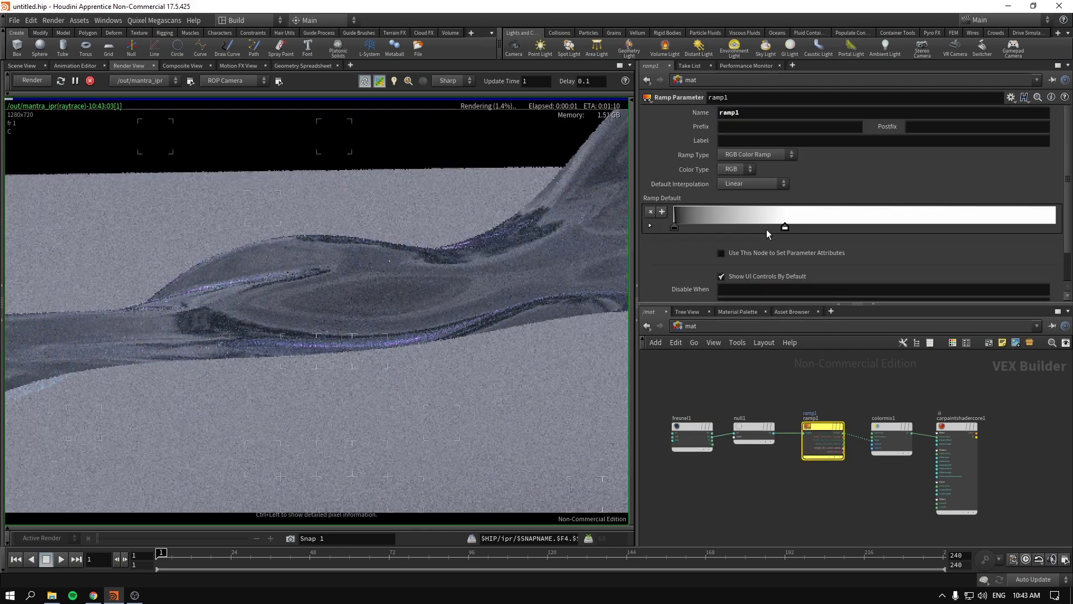
{"action": "left_click_drag", "start_coordinate": [786, 227], "coordinate": [908, 230]}
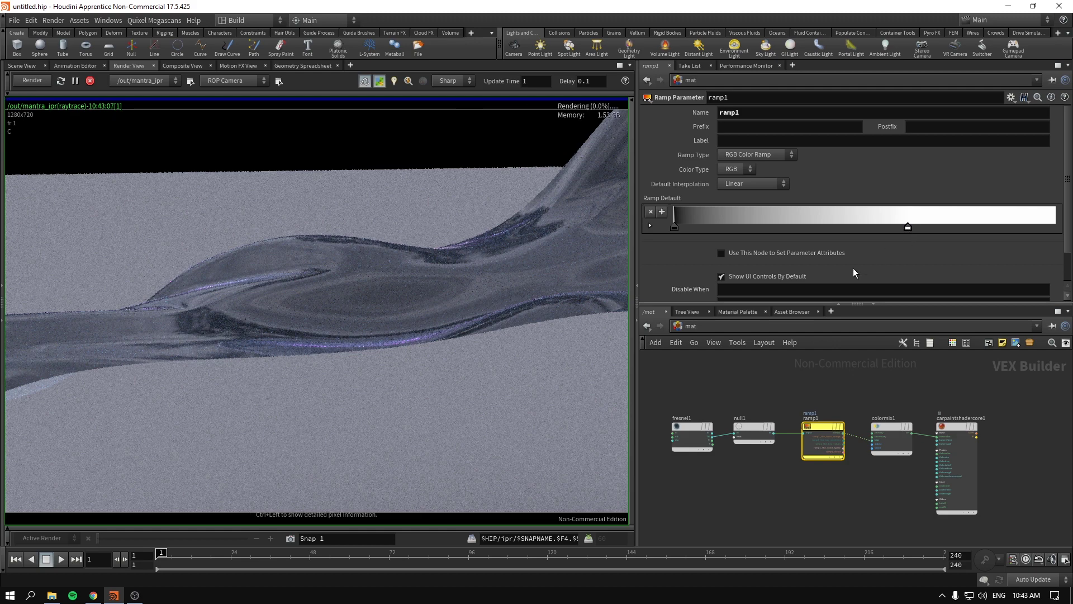
Step: Apply the Null node to the wavy surface in the render to preview the Fresnel output, and set the Fresnel's index of refraction to 0.005
{"action": "left_click", "coordinate": [763, 428]}
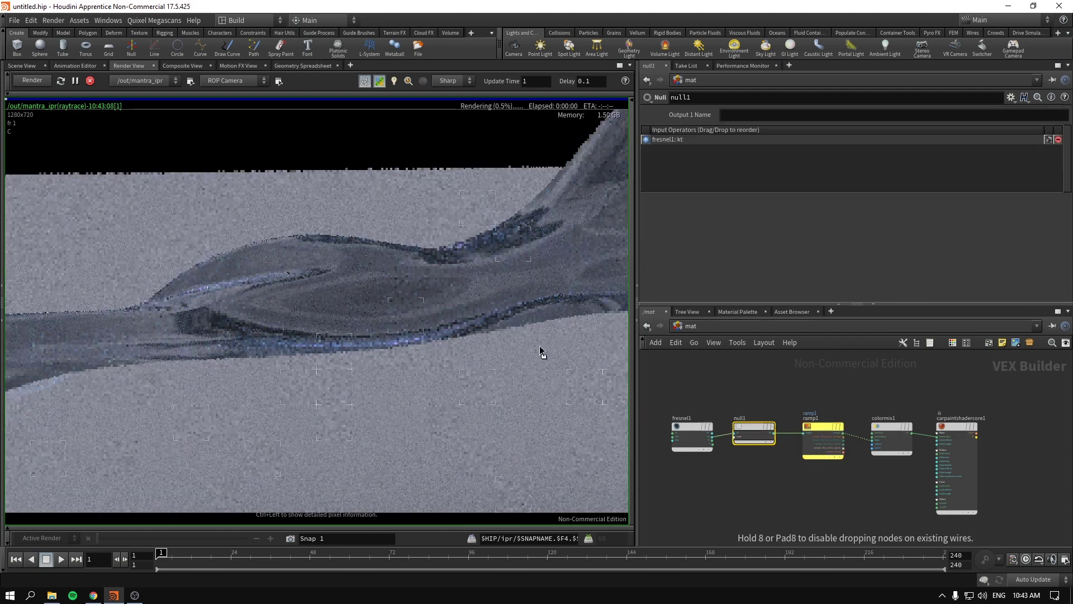
{"action": "left_click", "coordinate": [692, 436]}
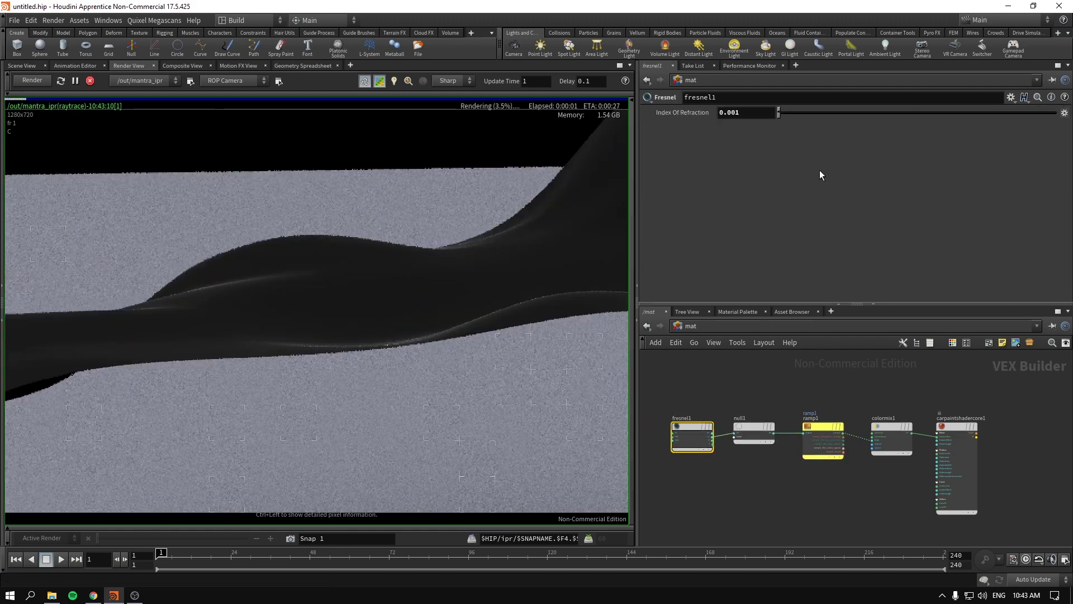
{"action": "left_click_drag", "start_coordinate": [739, 113], "coordinate": [735, 113]}
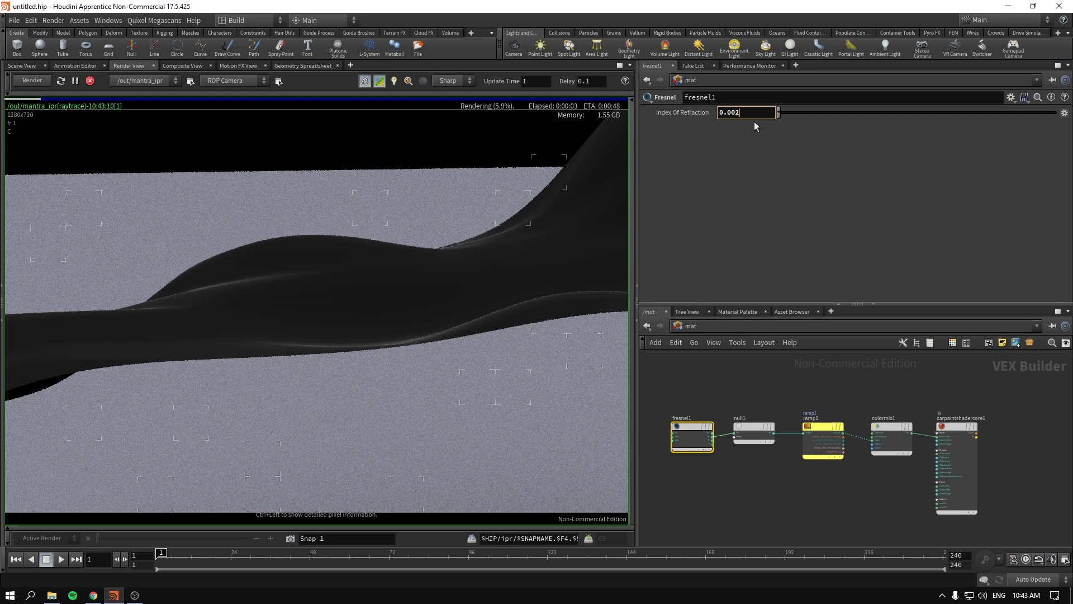
{"action": "key", "text": "Return"}
{"action": "left_click_drag", "start_coordinate": [730, 113], "coordinate": [746, 114]}
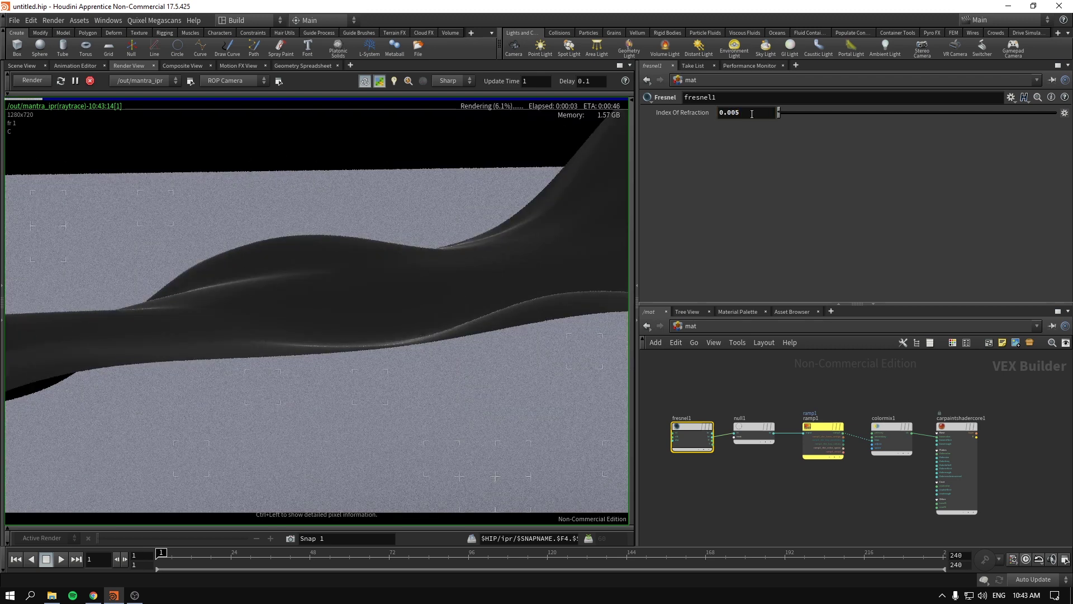
Step: Reapply the car paint shader to the wavy surface in the render and look over the Color Mix node's settings
{"action": "left_click", "coordinate": [953, 419]}
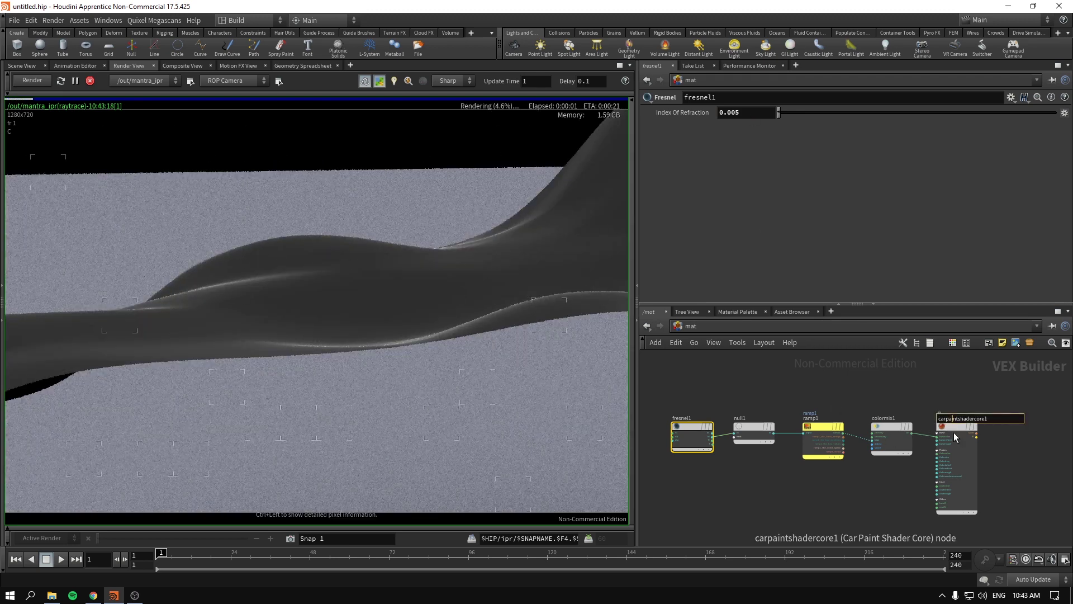
{"action": "left_click", "coordinate": [953, 426]}
{"action": "left_click", "coordinate": [822, 441]}
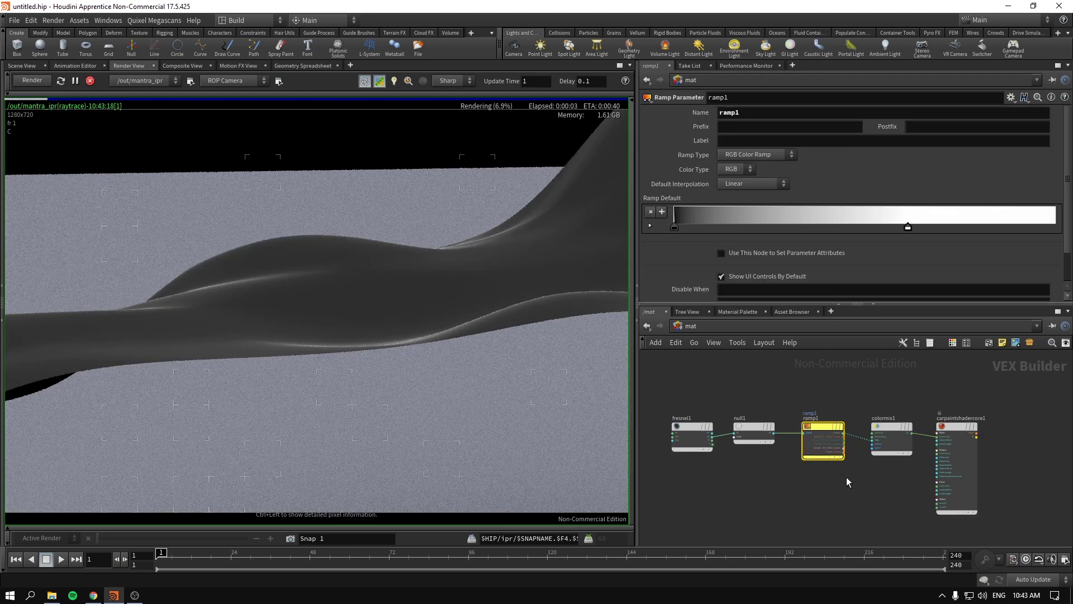
{"action": "left_click", "coordinate": [891, 427]}
{"action": "left_click_drag", "start_coordinate": [951, 427], "coordinate": [936, 427]}
{"action": "key", "text": "ctrl+z"}
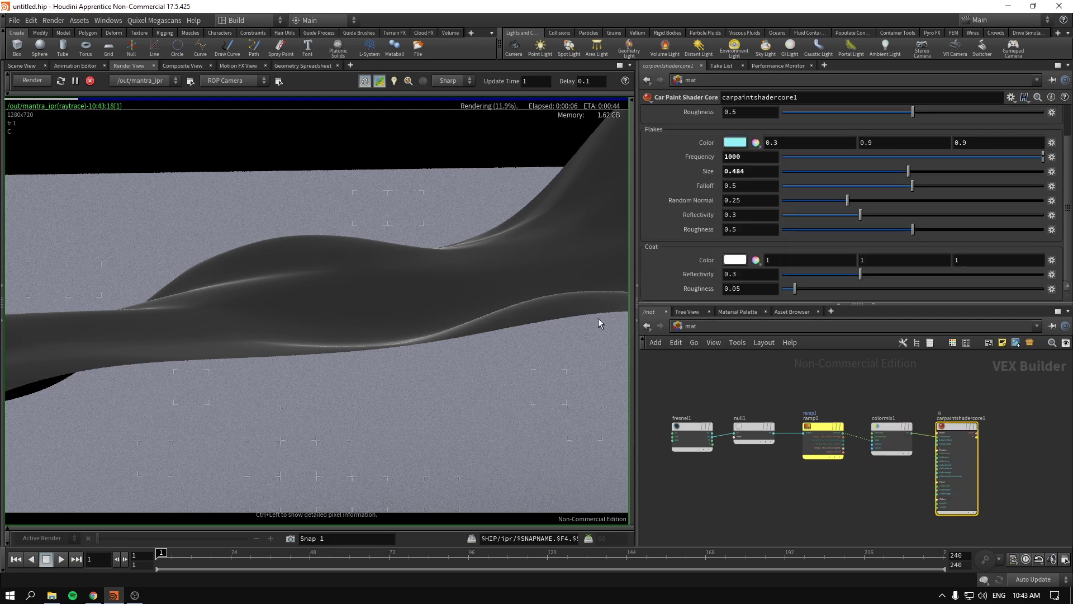
{"action": "left_click", "coordinate": [891, 441]}
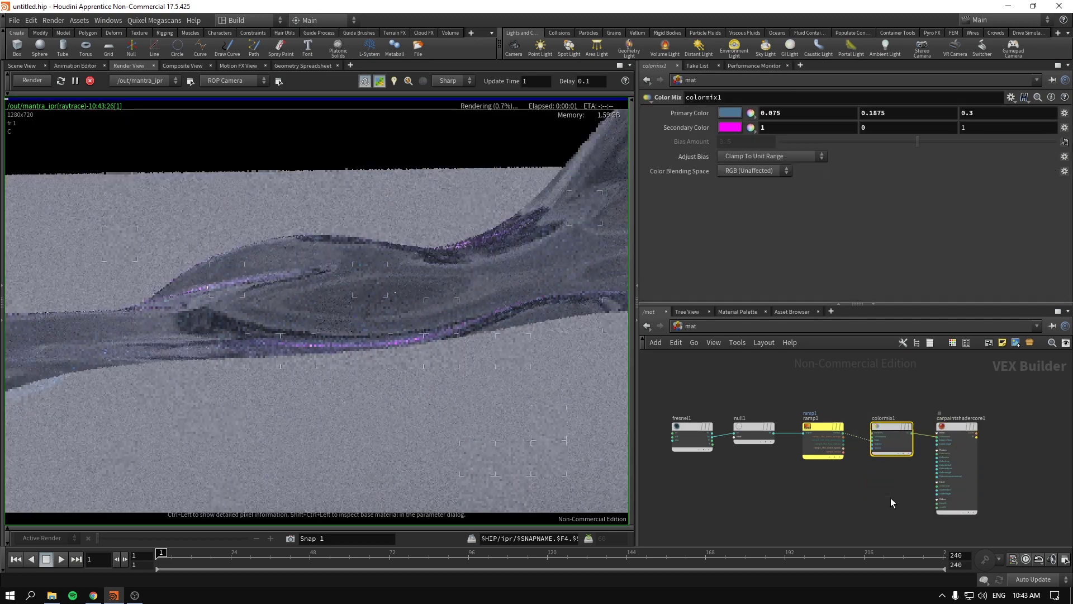
{"action": "left_click", "coordinate": [867, 384]}
{"action": "middle_click_drag", "start_coordinate": [877, 383], "coordinate": [805, 389]}
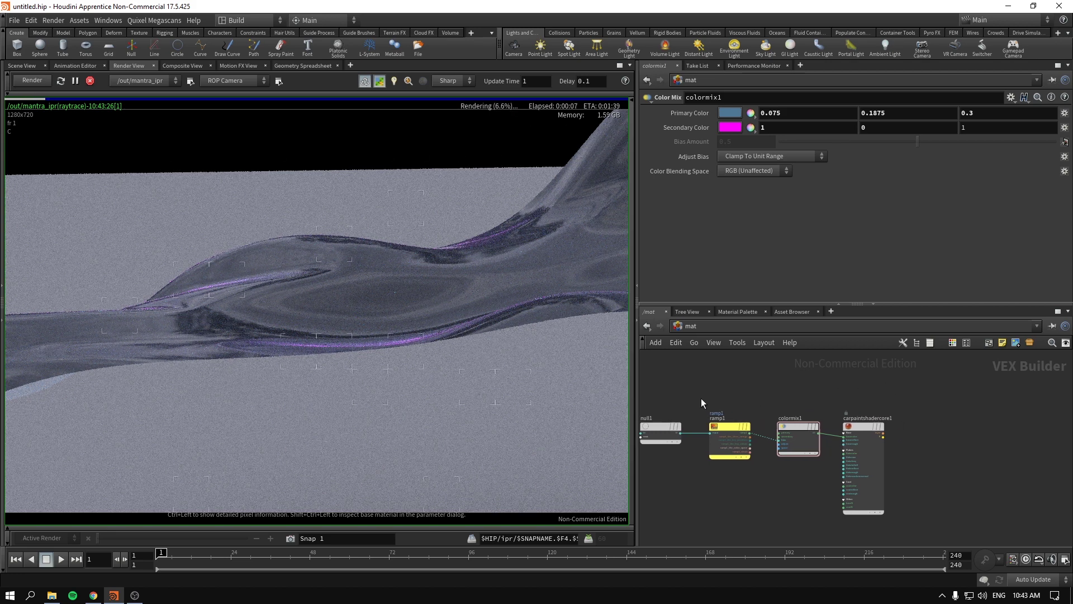
{"action": "key", "text": "h"}
Step: Switch to the scene view and open geo1's geometry network at the end of its node chain
{"action": "left_click", "coordinate": [693, 329]}
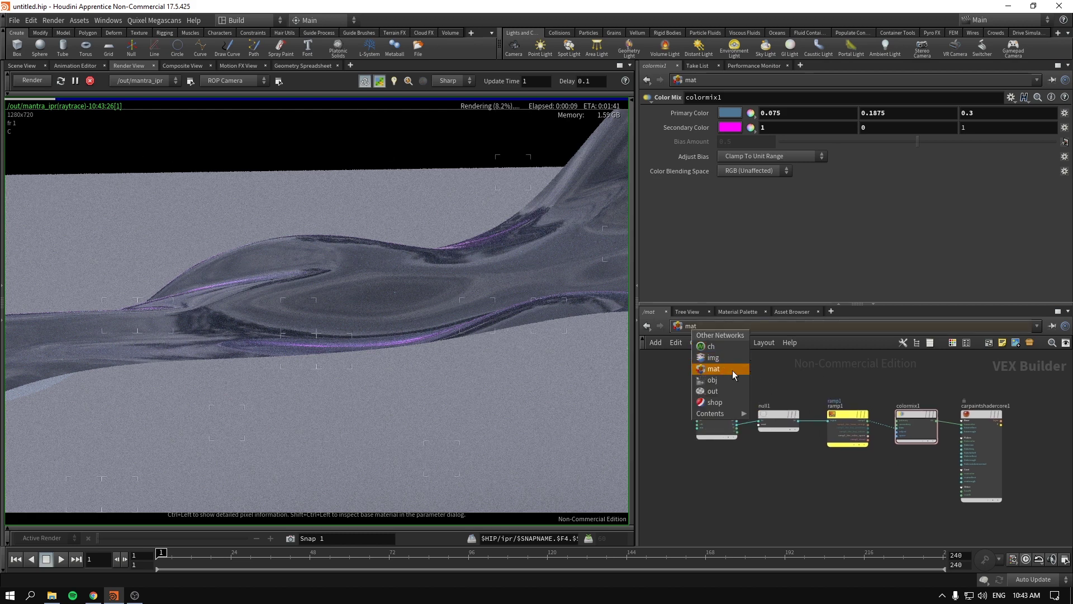
{"action": "left_click", "coordinate": [728, 379]}
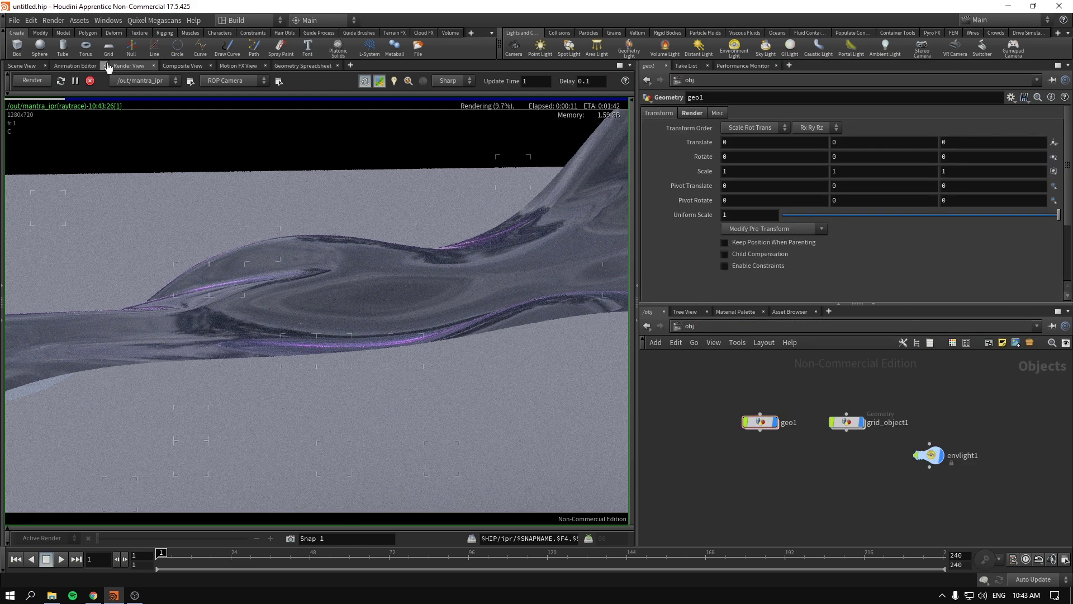
{"action": "left_click", "coordinate": [22, 66]}
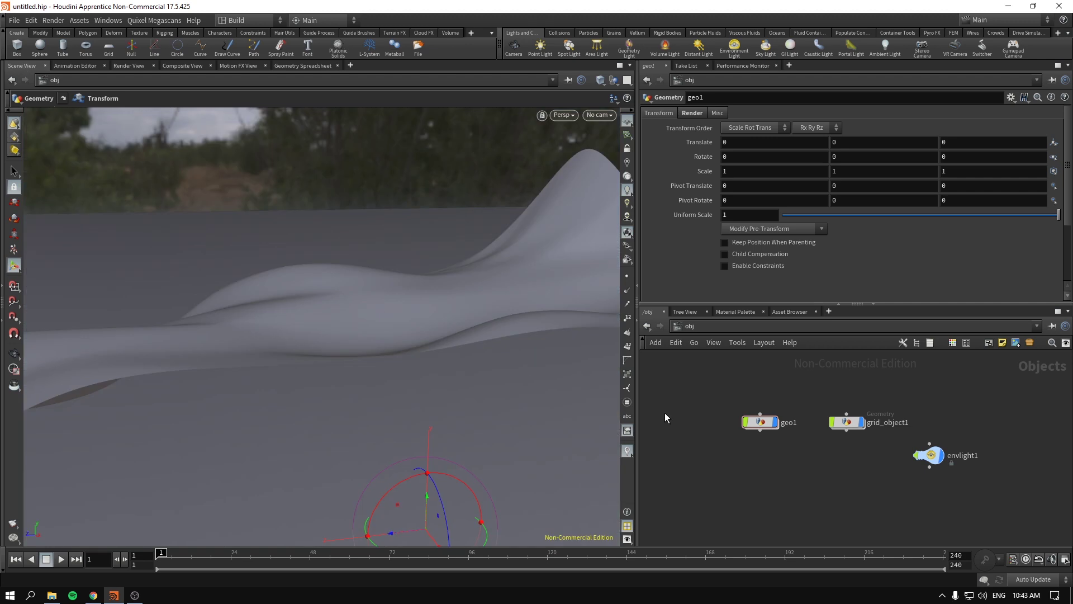
{"action": "left_click", "coordinate": [744, 422]}
{"action": "double_click", "coordinate": [743, 422]}
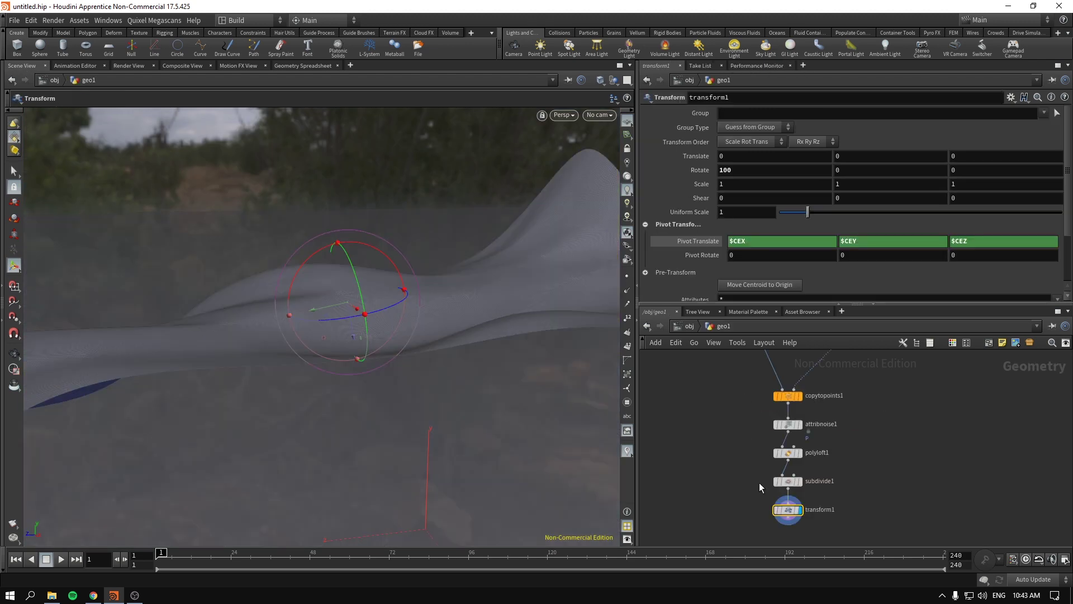
{"action": "left_click", "coordinate": [777, 414], "text": "shift"}
{"action": "left_click", "coordinate": [768, 453]}
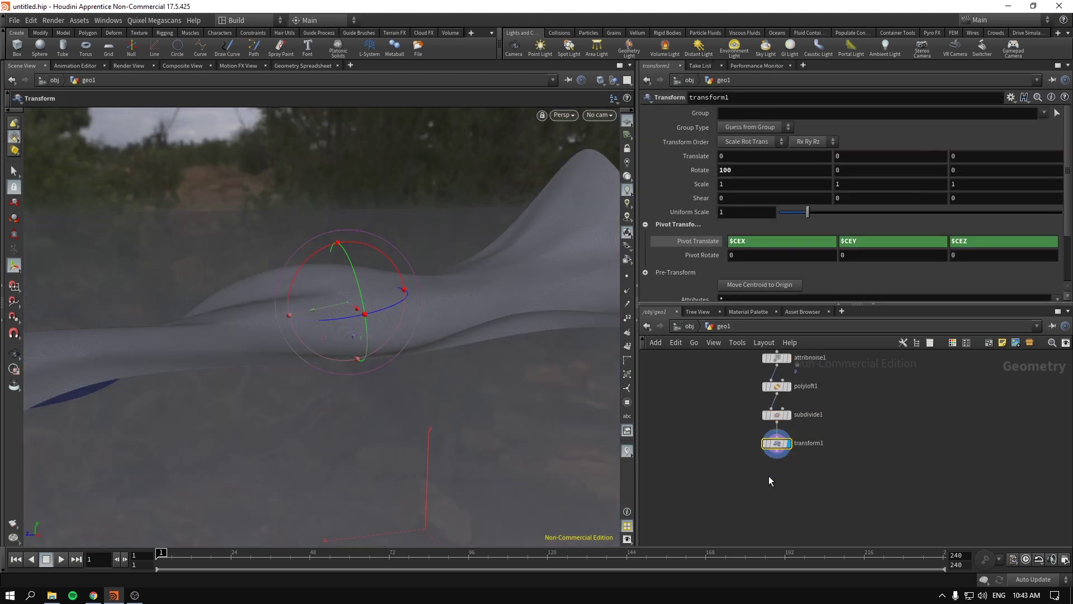
Step: Add a PolyExtrude node after transform1 in the geo1 network
{"action": "key", "text": "Tab"}
{"action": "type", "text": "ext"}
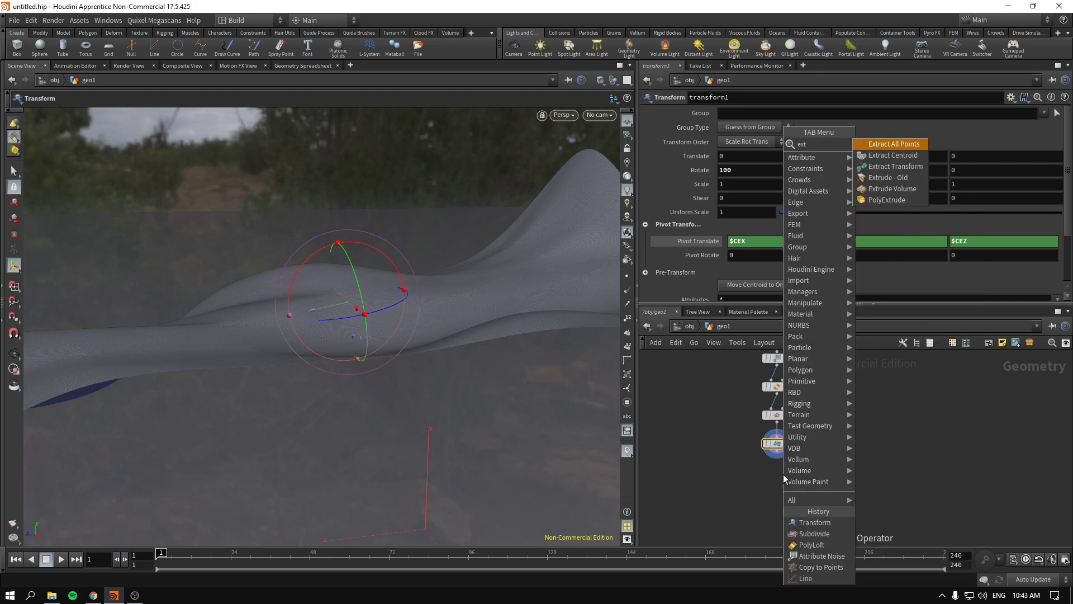
{"action": "type", "text": "r"}
{"action": "key", "text": "BackSpace"}
{"action": "key", "text": "BackSpace"}
{"action": "key", "text": "BackSpace"}
{"action": "key", "text": "BackSpace"}
{"action": "type", "text": "prol"}
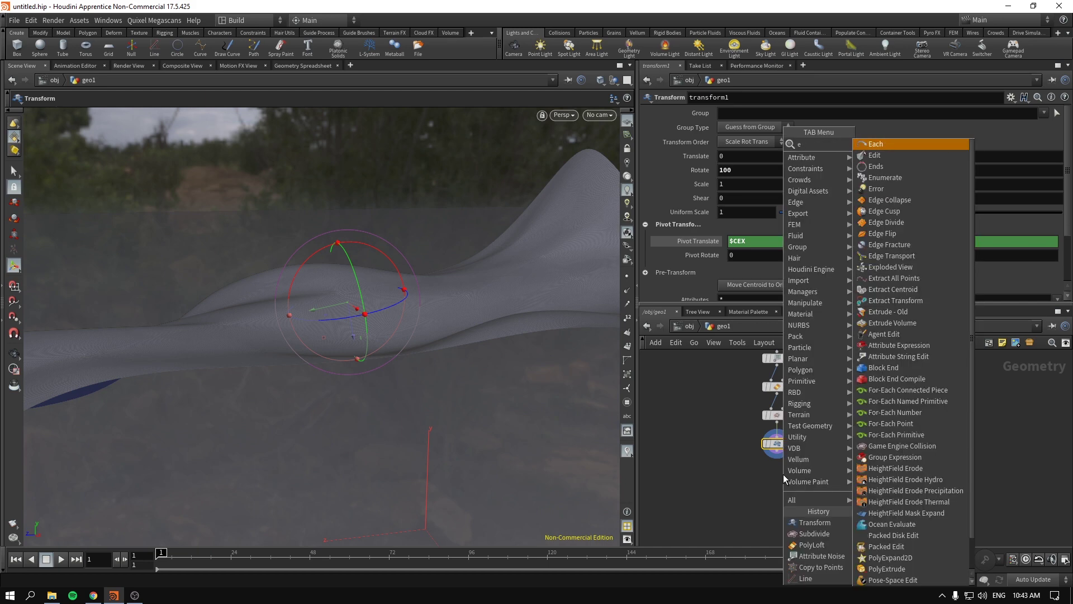
{"action": "key", "text": "BackSpace"}
{"action": "key", "text": "BackSpace"}
{"action": "key", "text": "BackSpace"}
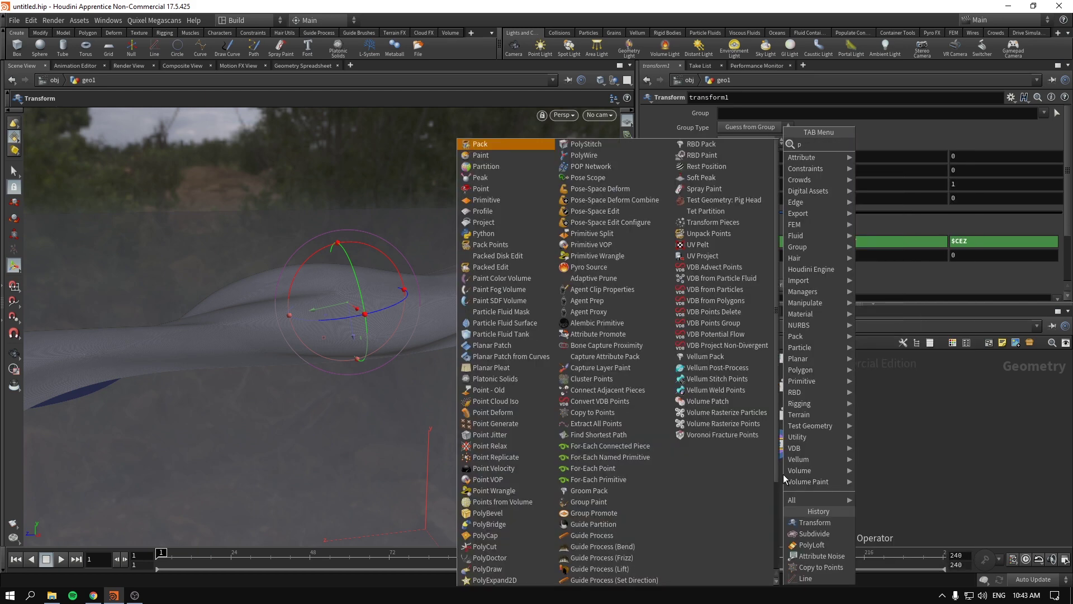
{"action": "type", "text": "olye"}
{"action": "key", "text": "Escape"}
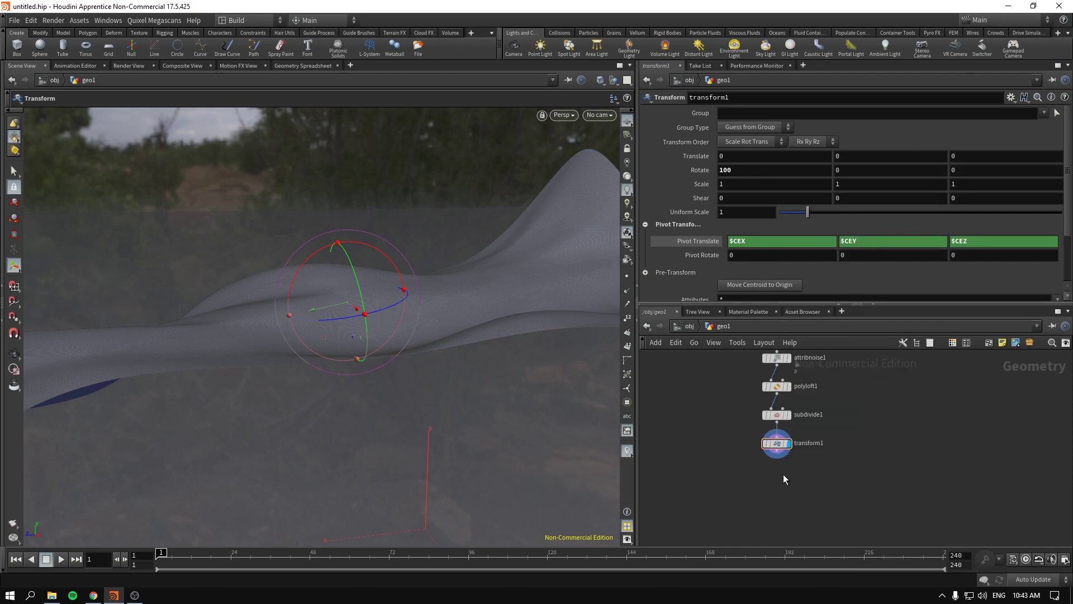
{"action": "key", "text": "Return"}
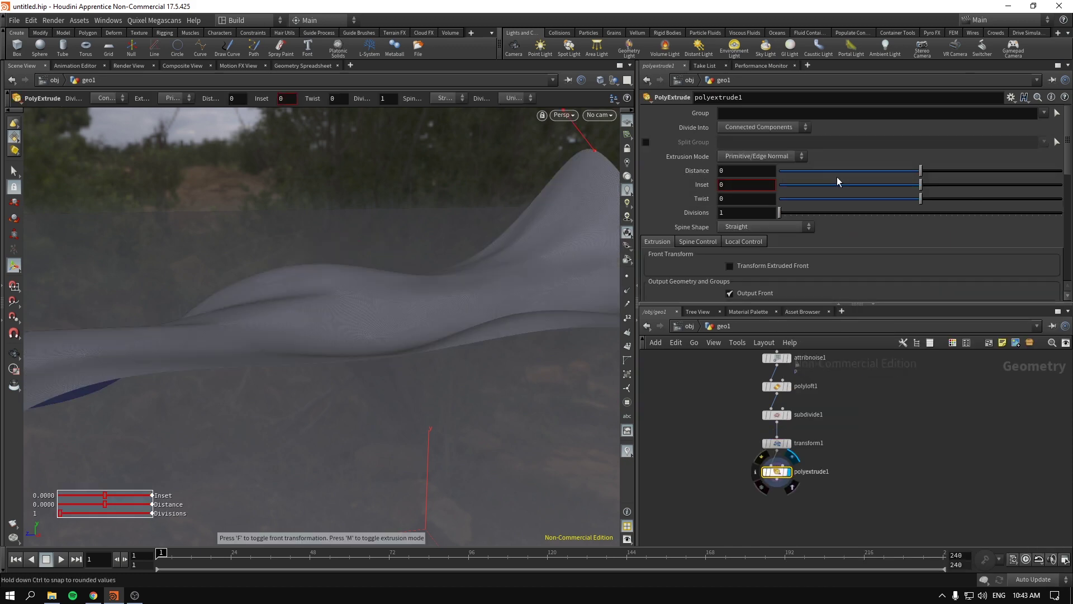
Step: Set the PolyExtrude distance to 0.01 and enable Output Back to give the surface a closed thickness
{"action": "mouse_move", "coordinate": [925, 178]}
{"action": "left_mouse_down"}
{"action": "mouse_move", "coordinate": [939, 175]}
{"action": "mouse_move", "coordinate": [923, 174]}
{"action": "left_mouse_up"}
{"action": "double_click", "coordinate": [743, 172]}
{"action": "type", "text": "0.01"}
{"action": "key", "text": "Return"}
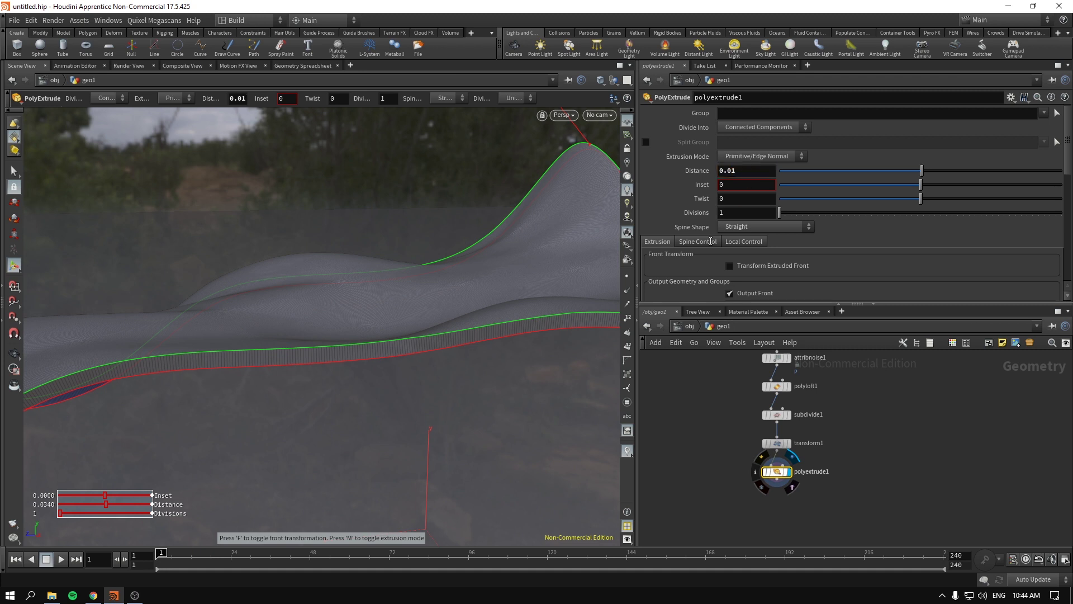
{"action": "scroll", "coordinate": [699, 254], "scroll_direction": "down", "scroll_amount": 3}
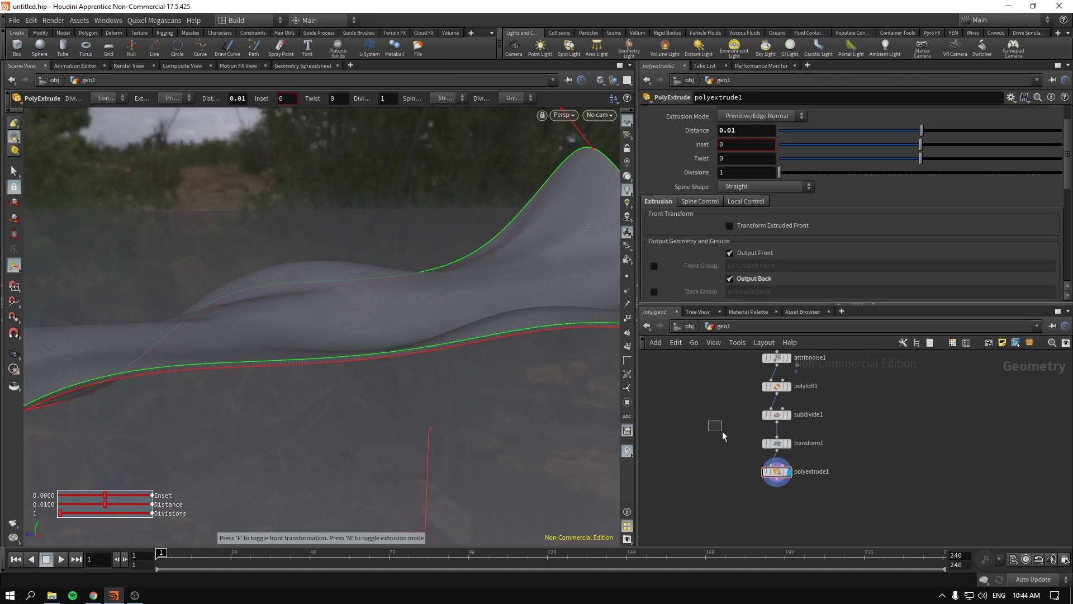
Step: Return to the mat network and delete all nodes of the car paint material
{"action": "left_click", "coordinate": [678, 325]}
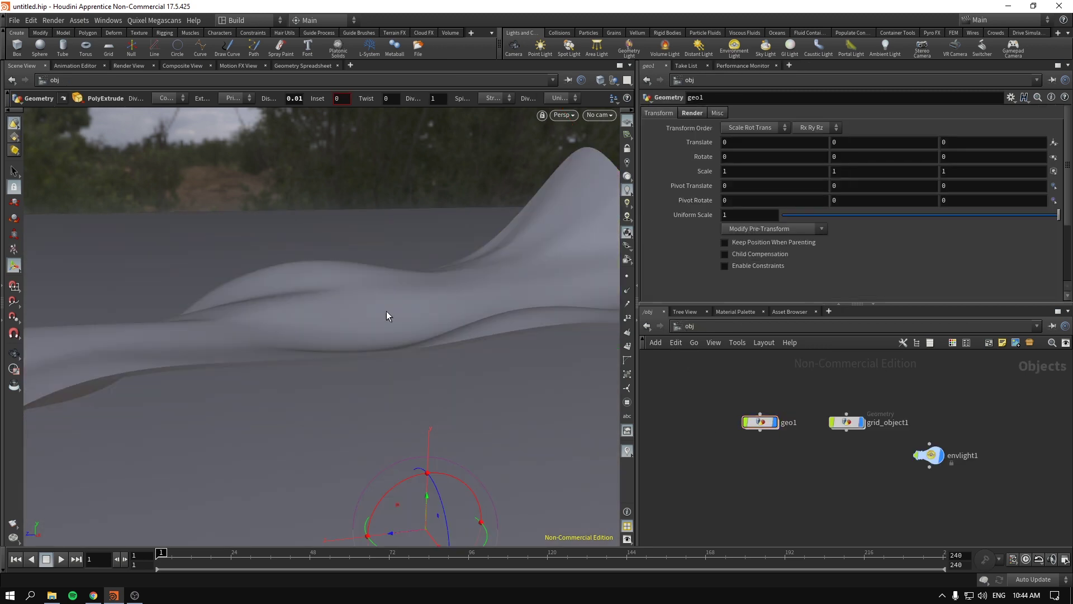
{"action": "left_click", "coordinate": [684, 326]}
{"action": "left_click", "coordinate": [716, 370]}
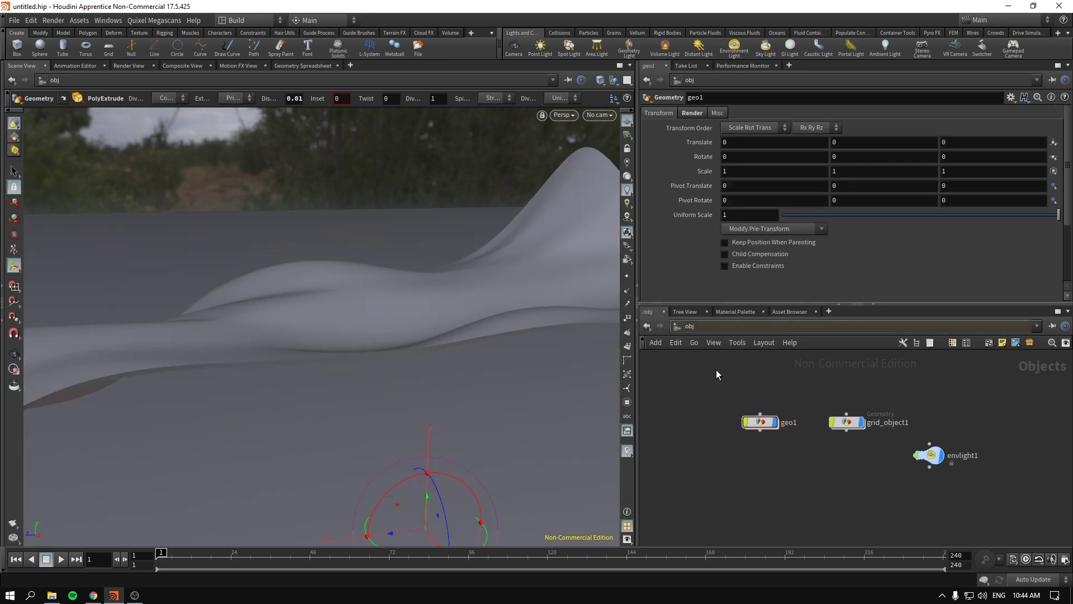
{"action": "left_click_drag", "start_coordinate": [678, 363], "coordinate": [1032, 503]}
{"action": "key", "text": "Delete"}
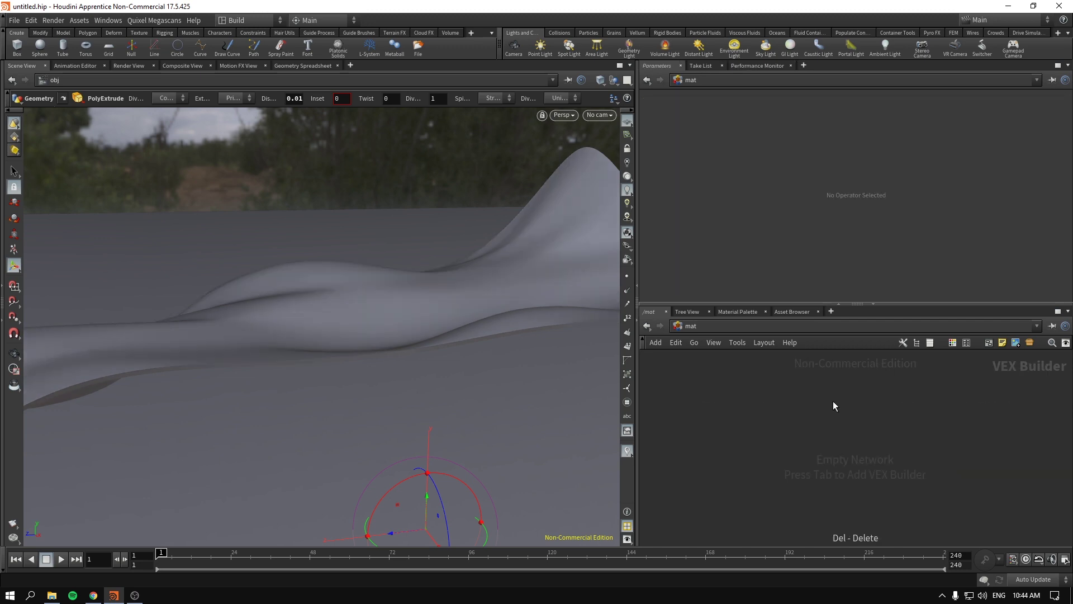
Step: Add a Principled Shader to the empty mat network and assign it to the wavy surface in the scene view
{"action": "key", "text": "Tab"}
{"action": "type", "text": "princ"}
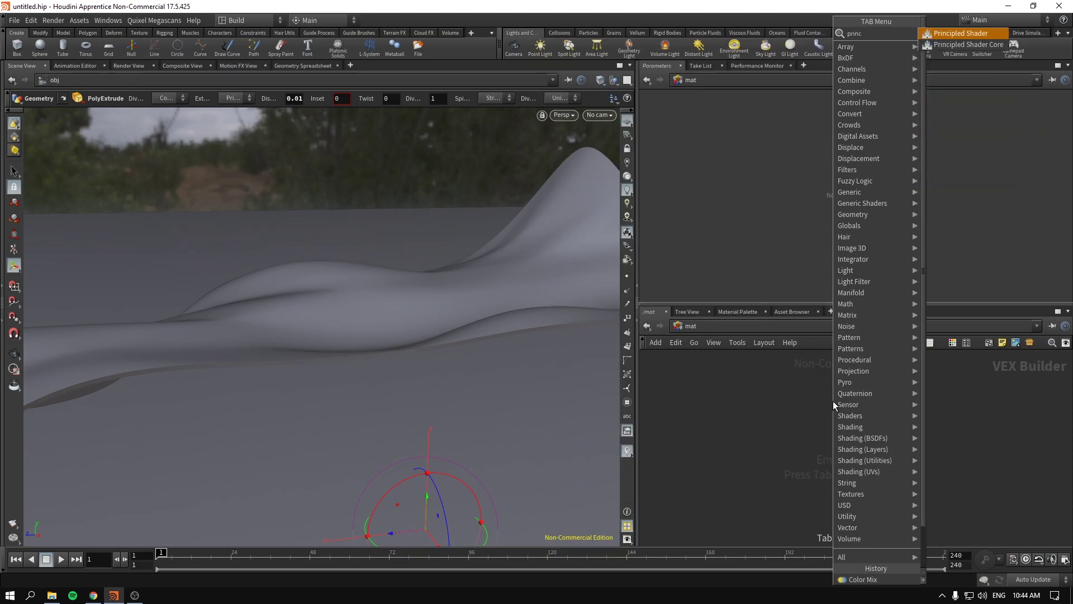
{"action": "key", "text": "Return"}
{"action": "left_click", "coordinate": [859, 420]}
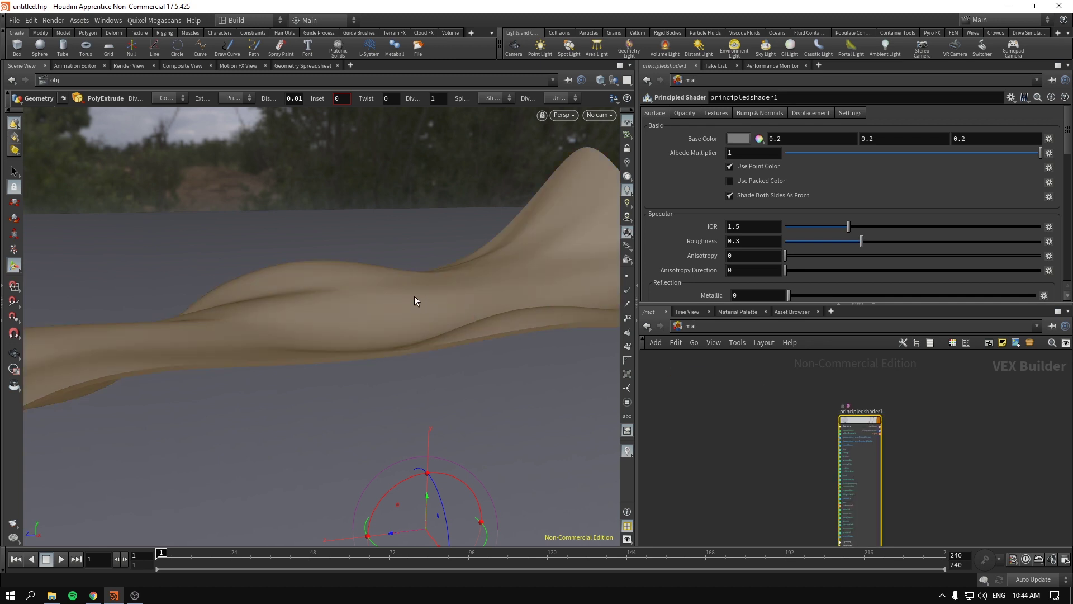
Step: Set the Principled Shader's transparency to 0.993 and start a Mantra render of the surface
{"action": "scroll", "coordinate": [704, 253], "scroll_direction": "down", "scroll_amount": 3}
{"action": "scroll", "coordinate": [727, 253], "scroll_direction": "down", "scroll_amount": 2}
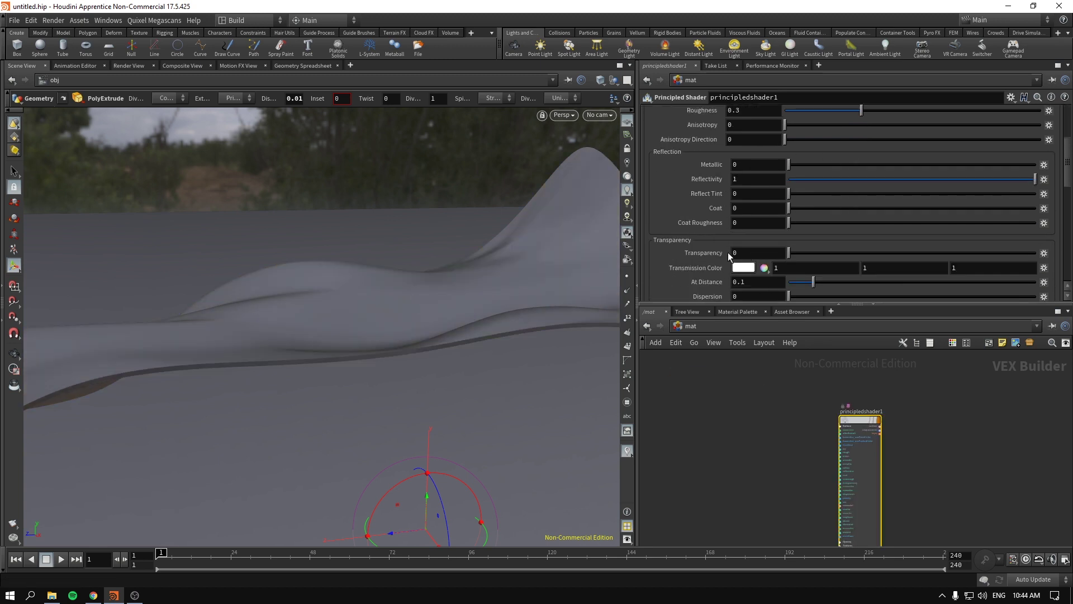
{"action": "left_click_drag", "start_coordinate": [1028, 257], "coordinate": [1034, 257]}
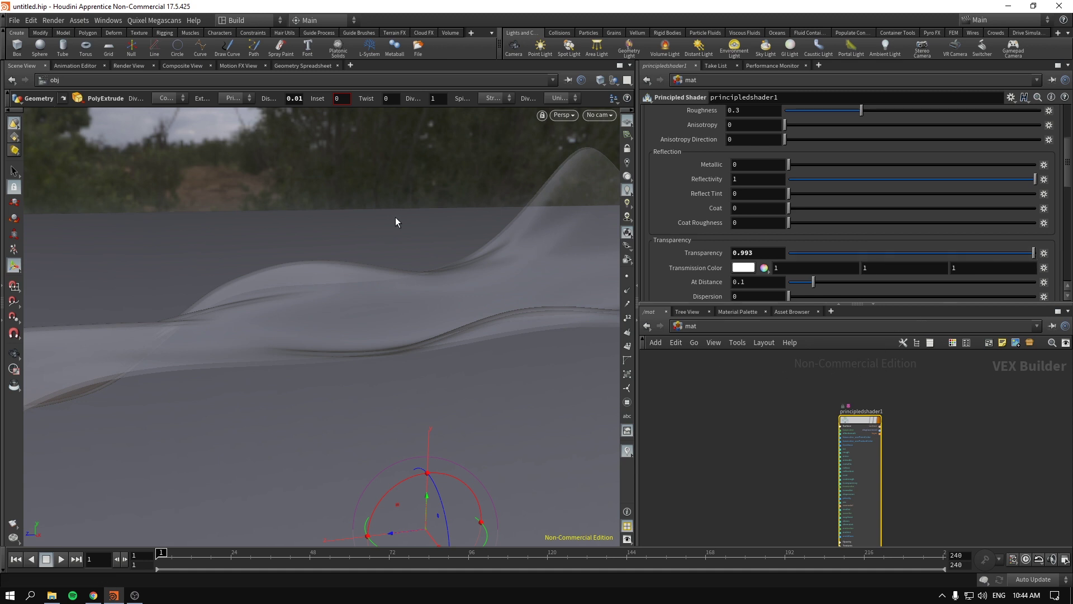
{"action": "left_click", "coordinate": [120, 66]}
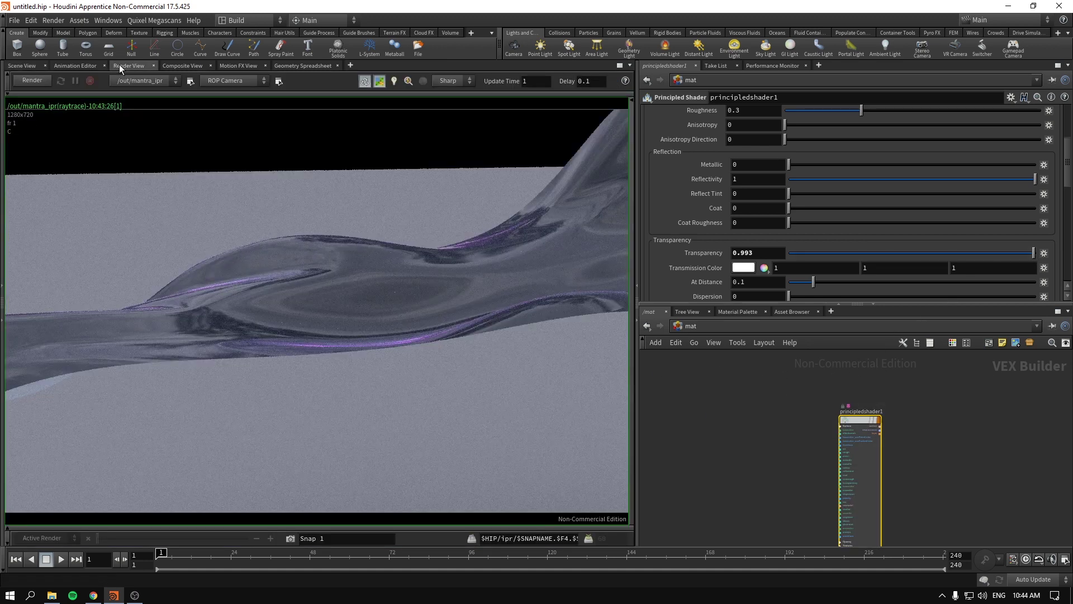
{"action": "left_click", "coordinate": [32, 82]}
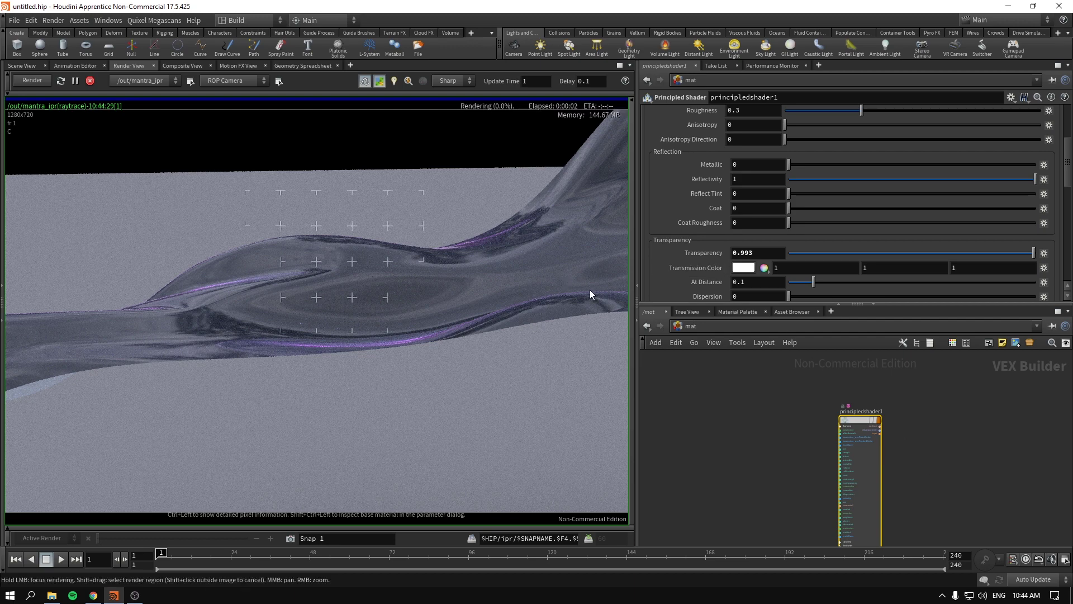
Step: Hide the grid_object1 ground plane at the object level and open the light settings of envlight1
{"action": "left_click", "coordinate": [692, 325]}
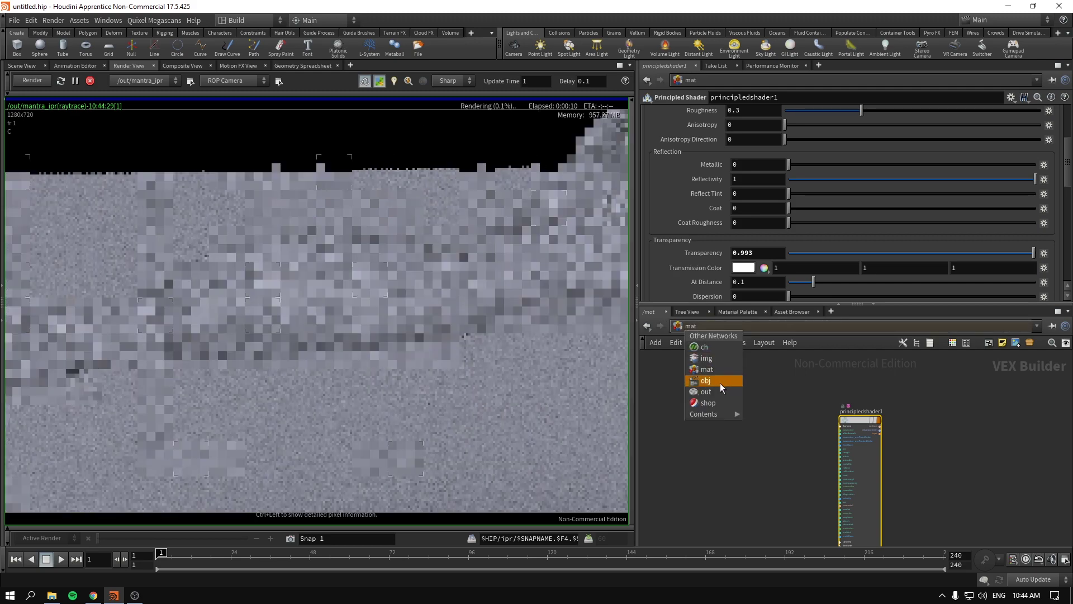
{"action": "left_click", "coordinate": [720, 381]}
{"action": "left_click_drag", "start_coordinate": [800, 383], "coordinate": [861, 437]}
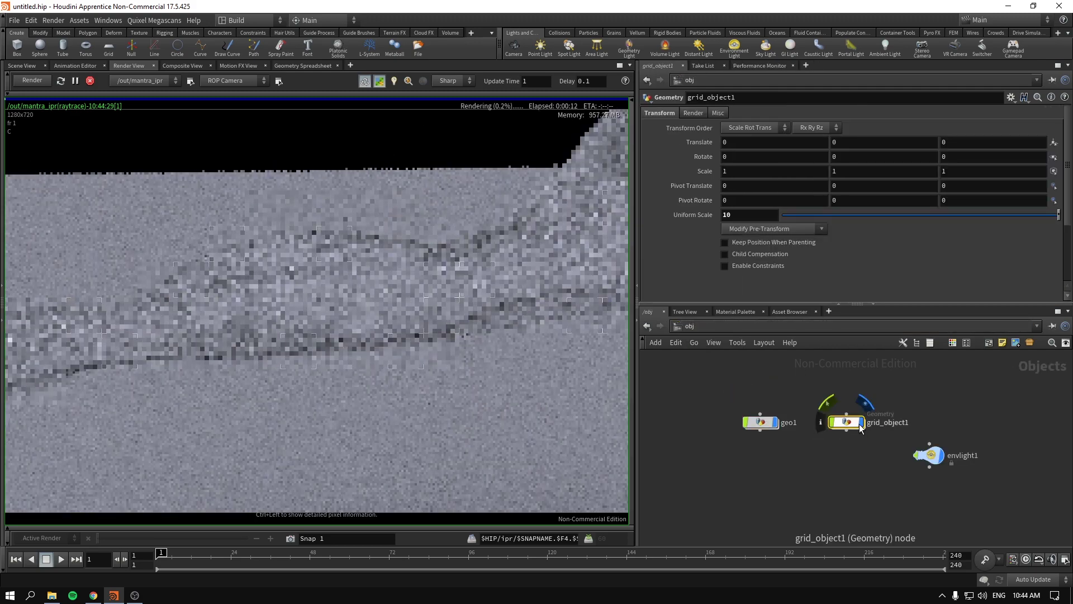
{"action": "left_click_drag", "start_coordinate": [834, 511], "coordinate": [972, 445]}
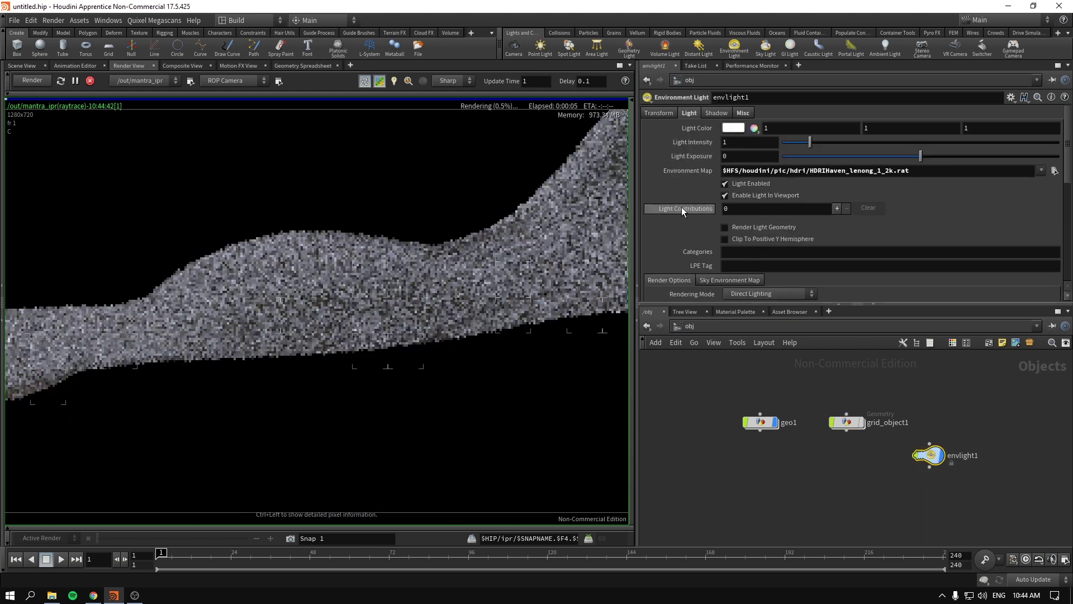
Step: Enable Render Light Geometry on envlight1 and limit the render to a region in the middle of the surface
{"action": "left_click", "coordinate": [725, 227]}
{"action": "left_click_drag", "start_coordinate": [983, 519], "coordinate": [929, 456]}
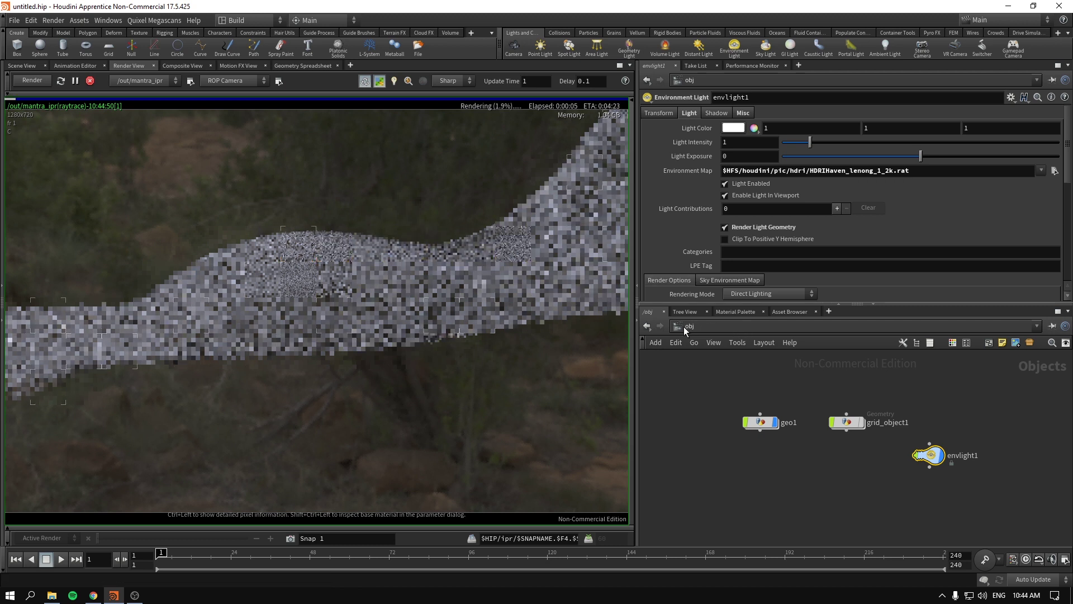
{"action": "left_click_drag", "start_coordinate": [300, 209], "coordinate": [411, 371], "text": "shift"}
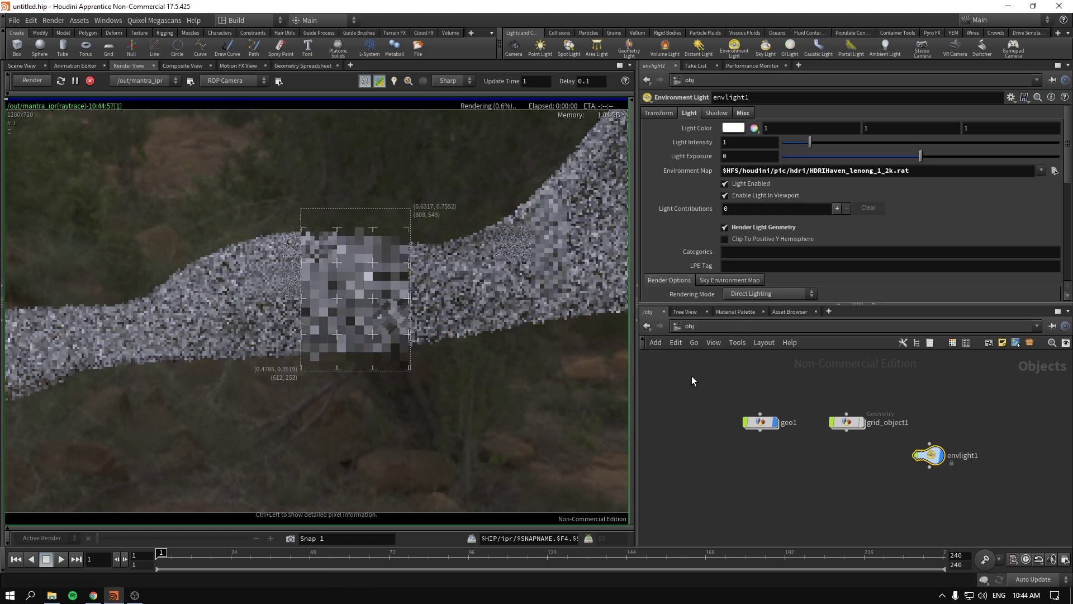
Step: Go to the mat network and set the Principled Shader's roughness to 0.022
{"action": "left_click", "coordinate": [706, 327]}
{"action": "left_click", "coordinate": [721, 366]}
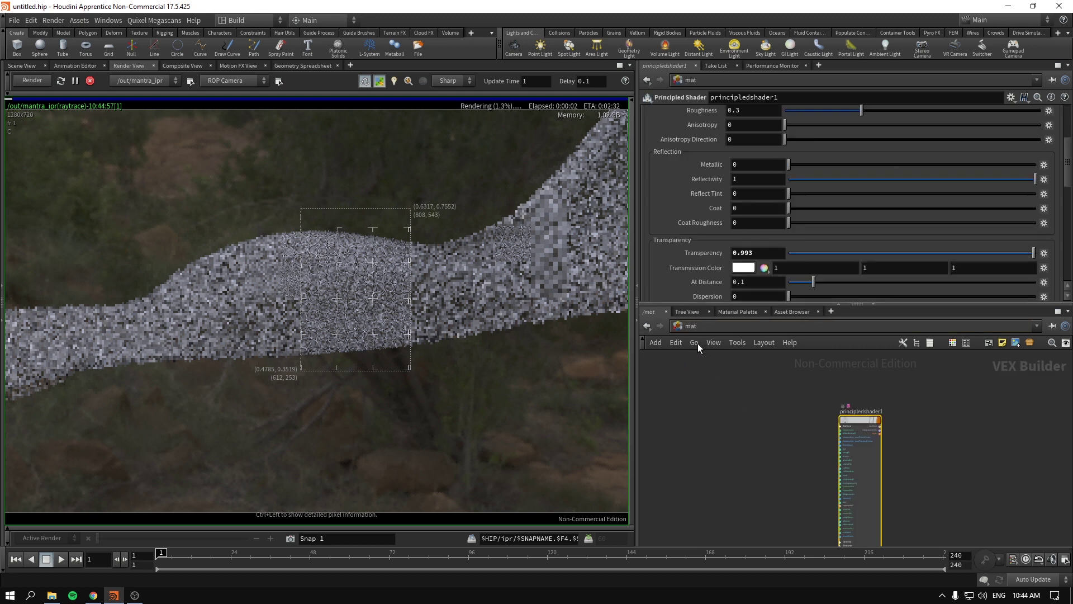
{"action": "scroll", "coordinate": [724, 216], "scroll_direction": "up", "scroll_amount": 5}
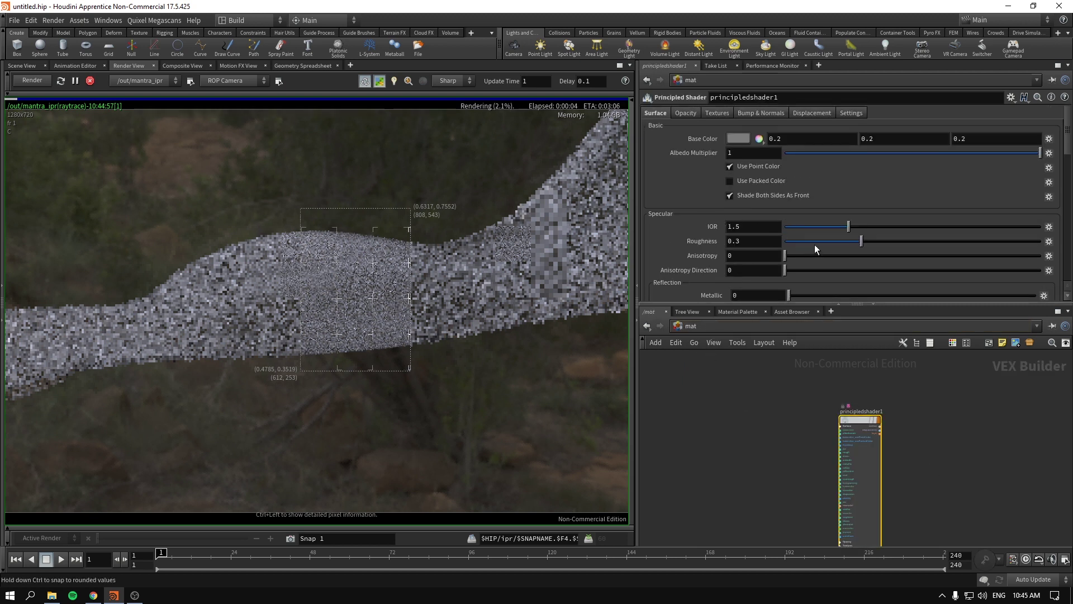
{"action": "left_click", "coordinate": [790, 242]}
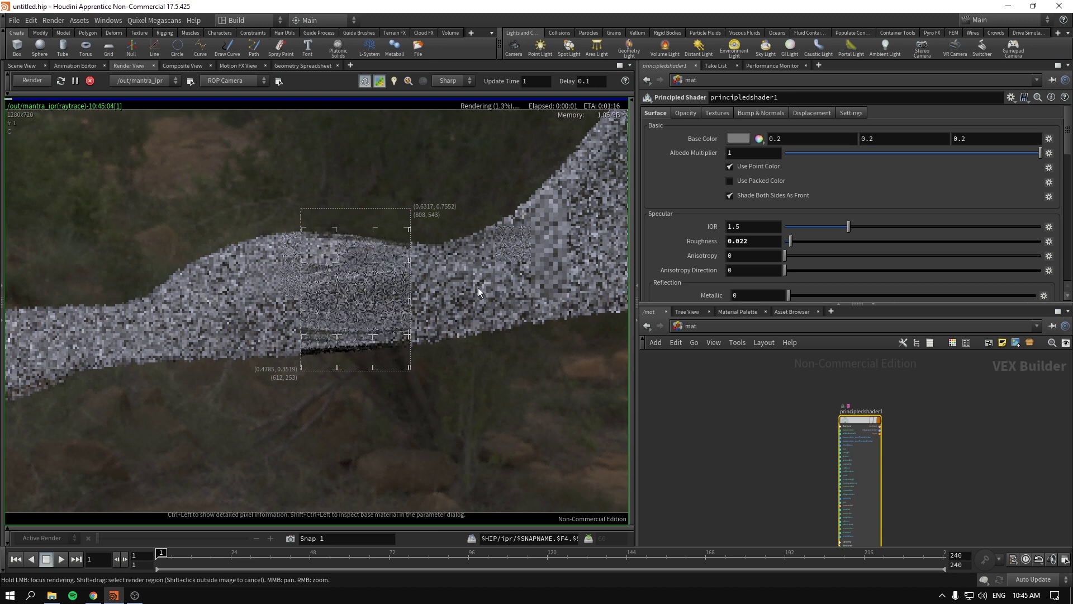
Step: Reframe the scene view closer on the transparent wavy surface and return to the Mantra render
{"action": "left_click", "coordinate": [22, 65]}
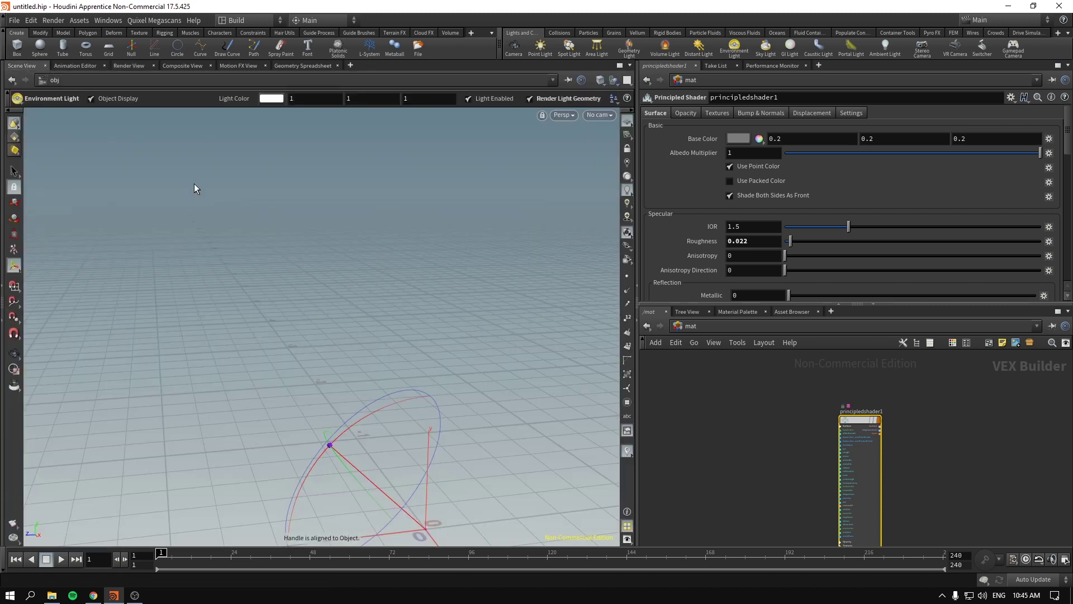
{"action": "left_click_drag", "start_coordinate": [329, 307], "coordinate": [359, 354]}
{"action": "key", "text": "Return"}
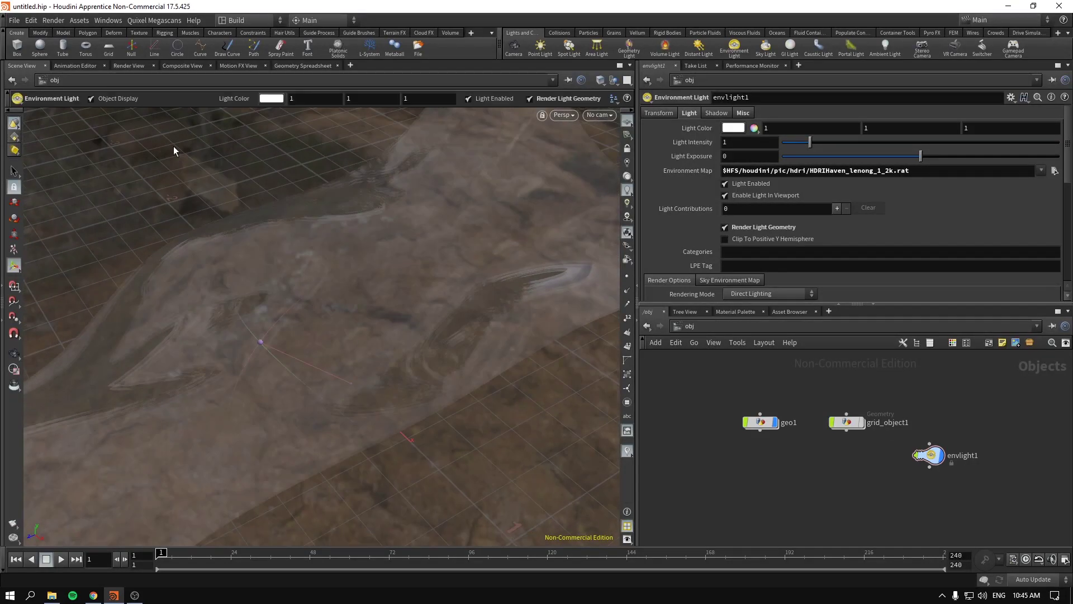
{"action": "left_click", "coordinate": [127, 65]}
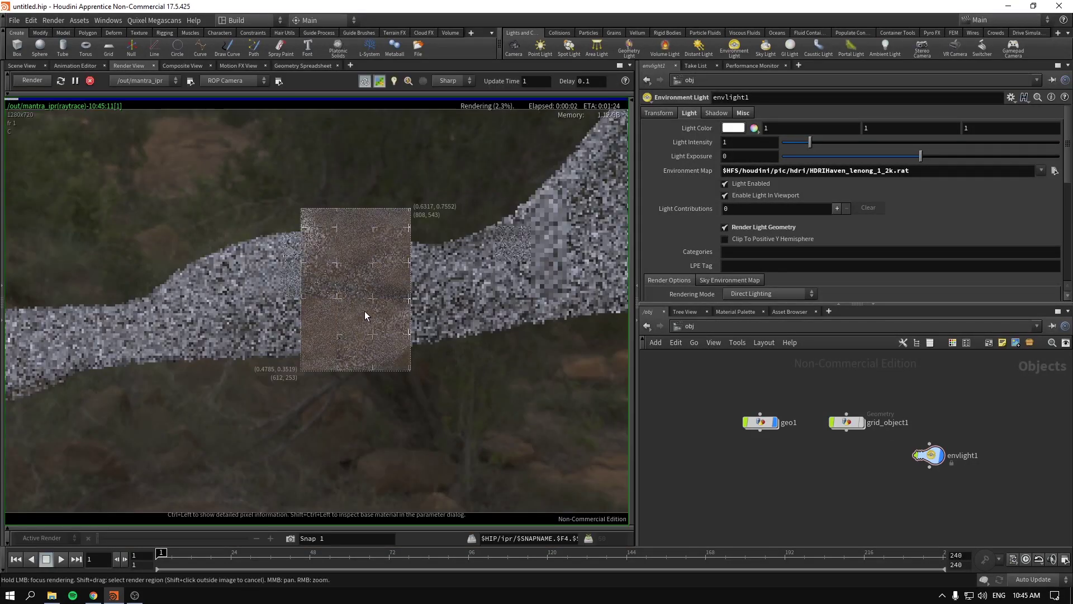
Step: Go to the out network and set mantra_ipr's pixel samples to 3 by 3
{"action": "left_click", "coordinate": [686, 328]}
{"action": "left_click", "coordinate": [724, 384]}
{"action": "left_click", "coordinate": [698, 326]}
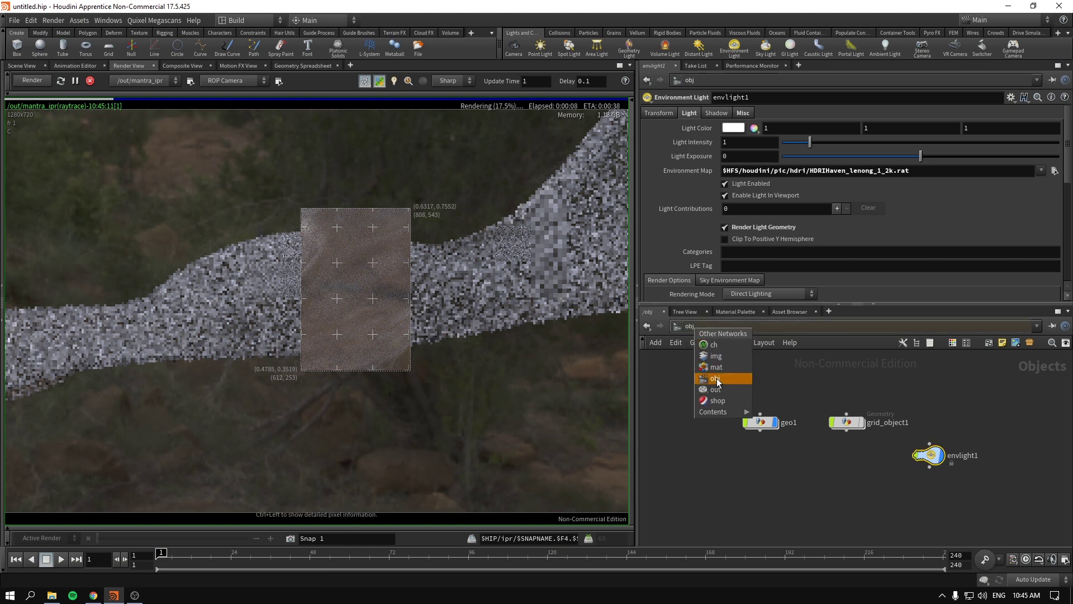
{"action": "left_click", "coordinate": [718, 389]}
{"action": "middle_click_drag", "start_coordinate": [677, 264], "coordinate": [681, 267]}
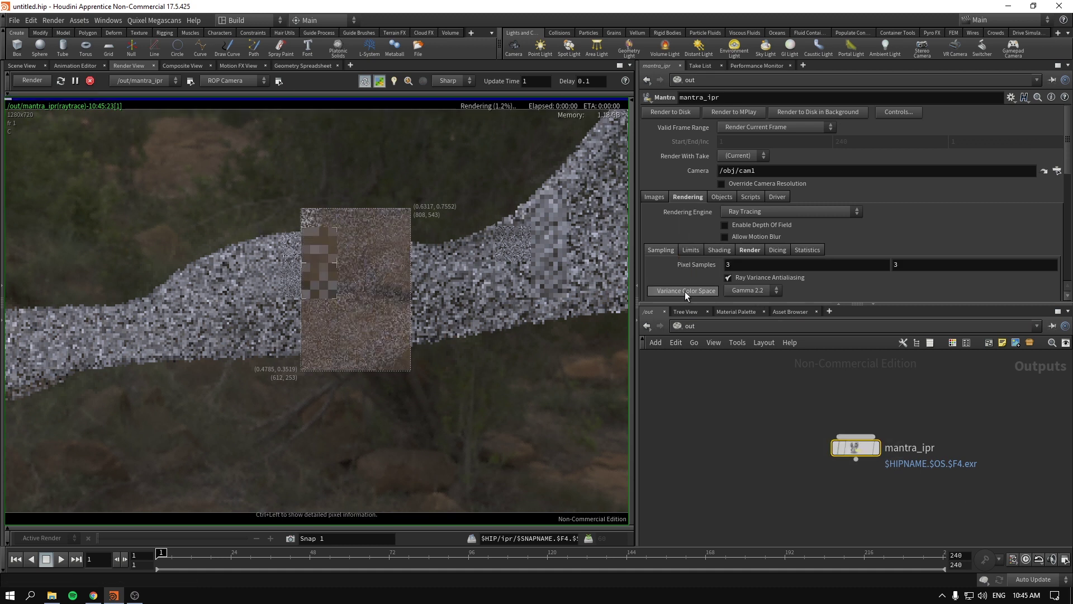
Step: Return to the mat network and add a Rest Position node beside the Principled Shader
{"action": "left_click", "coordinate": [691, 337]}
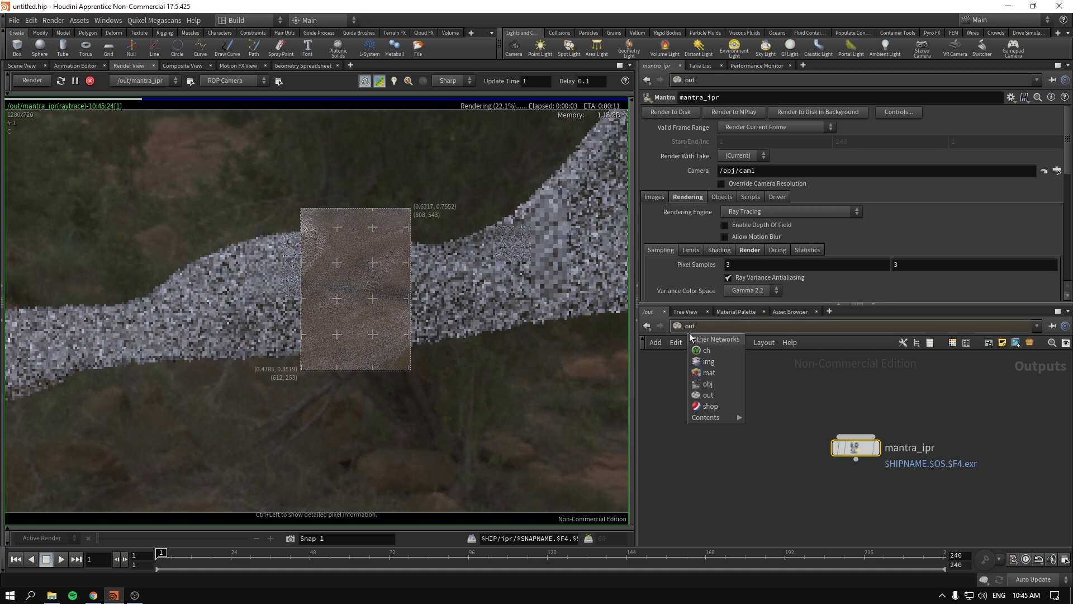
{"action": "left_click", "coordinate": [715, 369]}
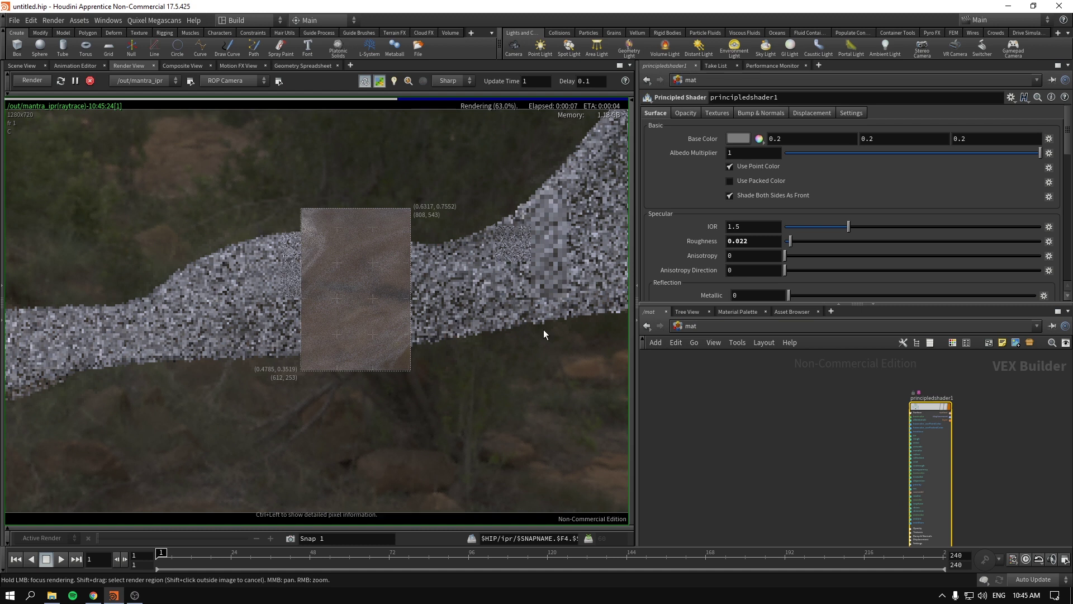
{"action": "key", "text": "Tab"}
{"action": "key", "text": "Escape"}
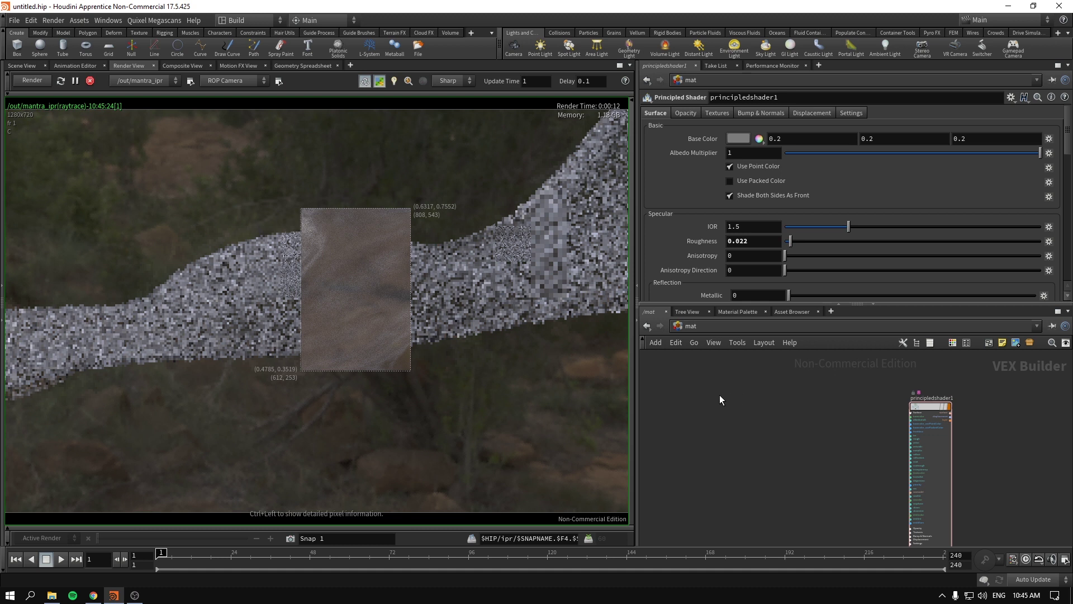
{"action": "key", "text": "Tab"}
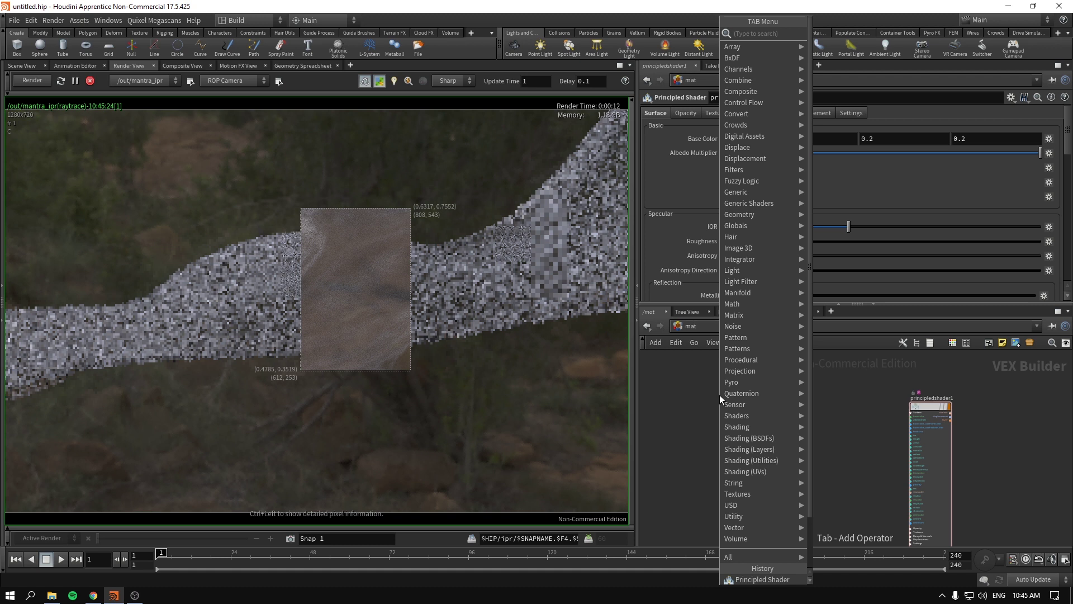
{"action": "key", "text": "Escape"}
{"action": "left_click", "coordinate": [691, 326]}
{"action": "left_click", "coordinate": [723, 422]}
{"action": "key", "text": "Tab"}
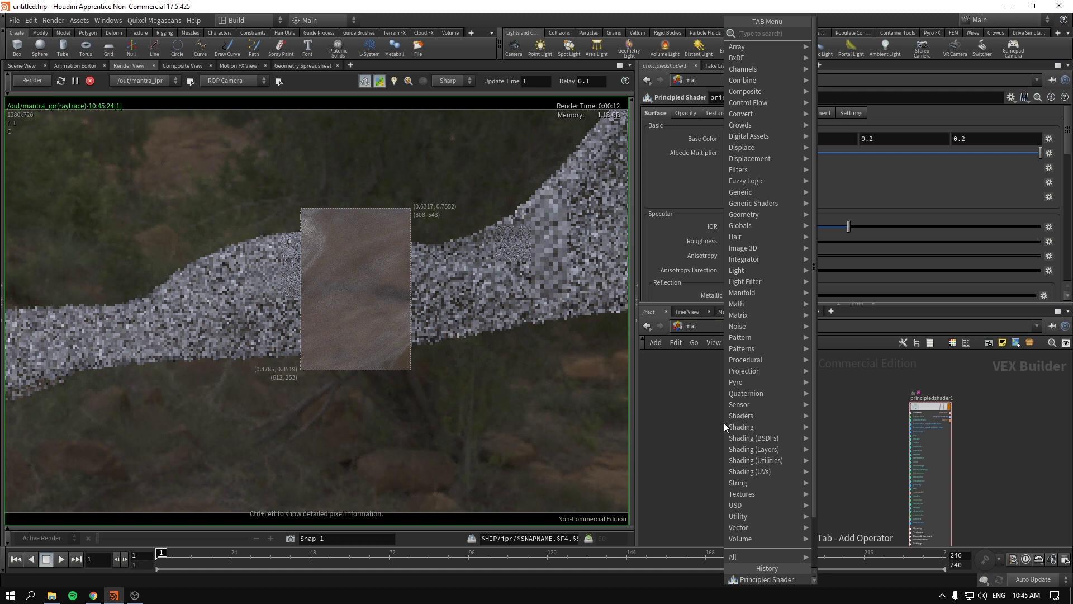
{"action": "type", "text": "rest"}
{"action": "key", "text": "Return"}
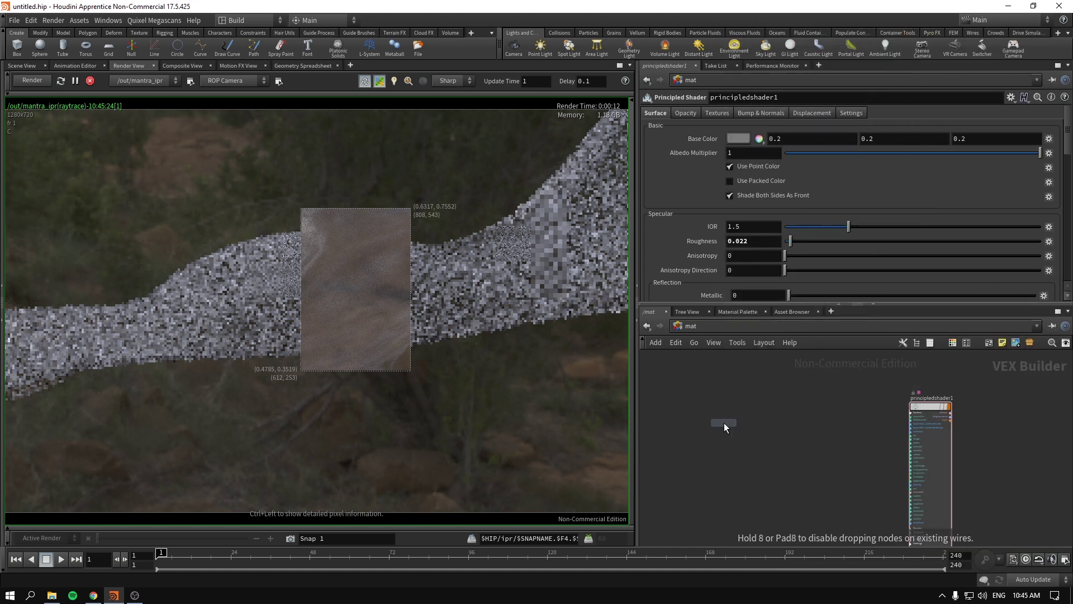
{"action": "scroll", "coordinate": [805, 428], "scroll_direction": "up", "scroll_amount": 2}
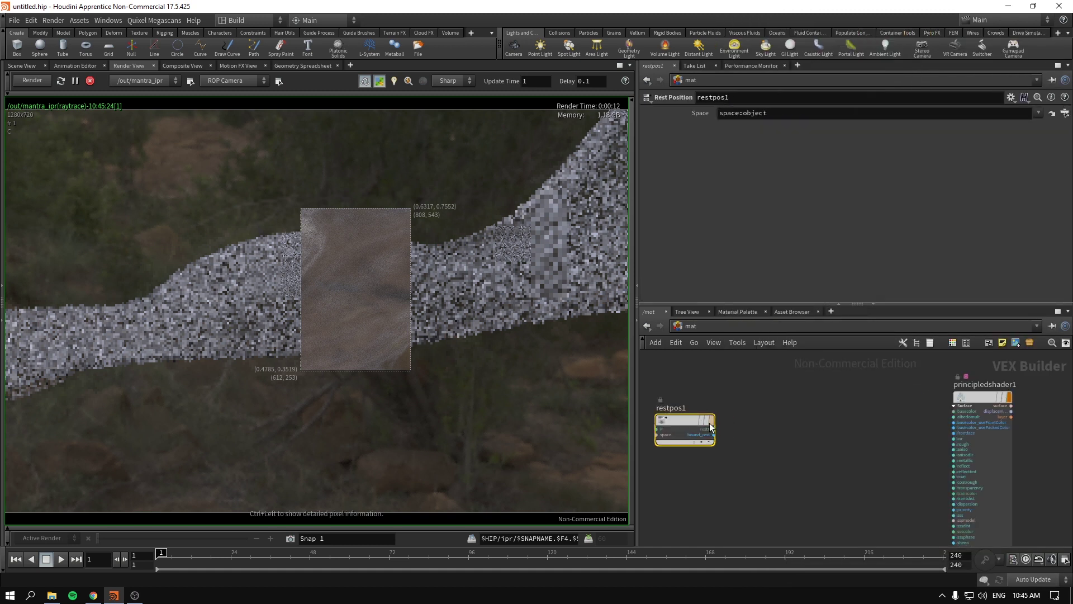
{"action": "left_click_drag", "start_coordinate": [711, 427], "coordinate": [725, 413]}
Step: Add a Turbulent Noise node between the Rest Position node and the Principled Shader
{"action": "left_click", "coordinate": [850, 418]}
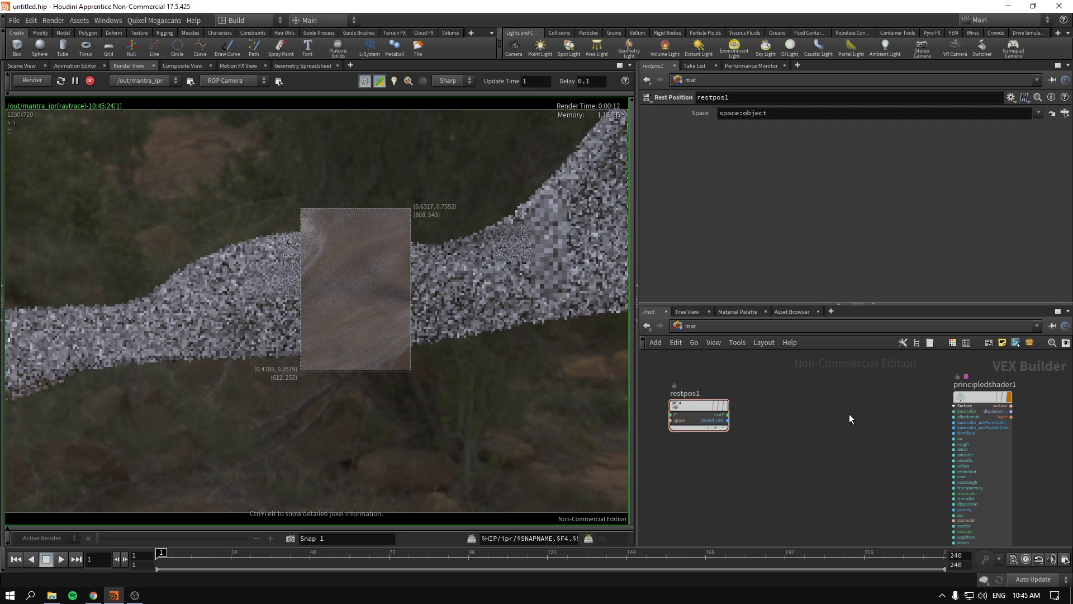
{"action": "key", "text": "Tab"}
{"action": "type", "text": "nois"}
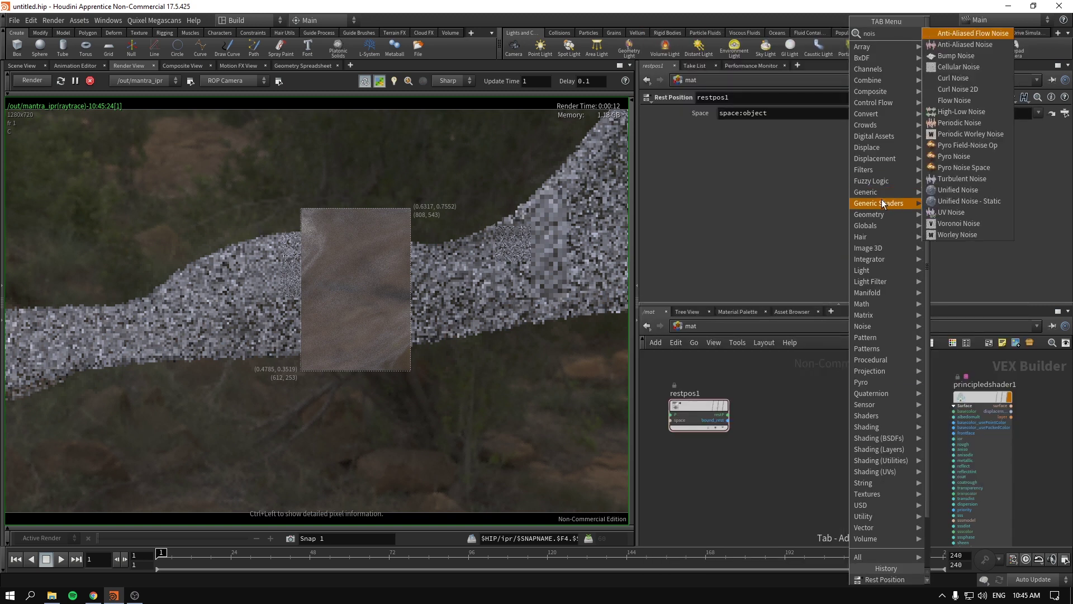
{"action": "left_click", "coordinate": [953, 178]}
{"action": "left_click", "coordinate": [816, 424]}
Step: Connect the Rest Position's restP output to the pos input of the Turbulent Noise
{"action": "mouse_move", "coordinate": [687, 404]}
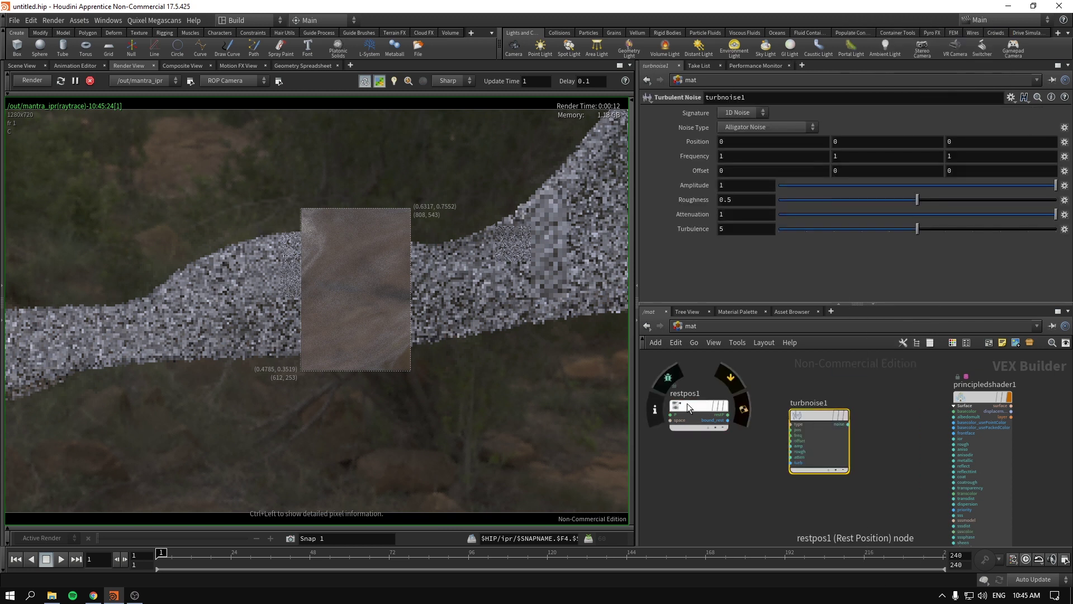
{"action": "scroll", "coordinate": [736, 394], "scroll_direction": "up", "scroll_amount": 3}
{"action": "left_click_drag", "start_coordinate": [713, 450], "coordinate": [803, 453]}
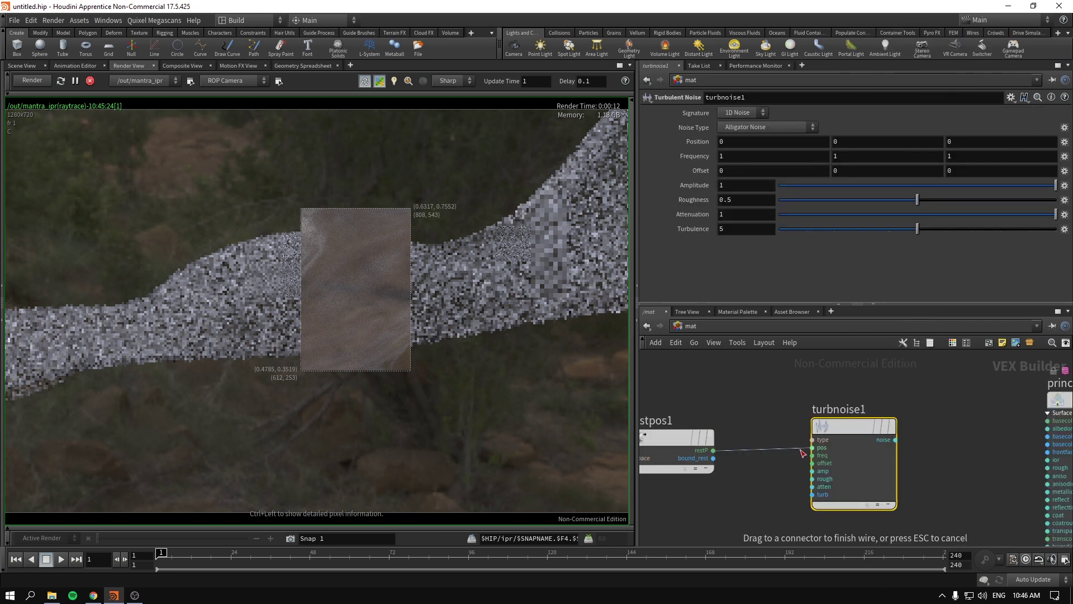
{"action": "left_click", "coordinate": [811, 447]}
Step: Set the Turbulent Noise's roughness to 0.948 and turbulence to 8, and tidy the node layout
{"action": "middle_click_drag", "start_coordinate": [941, 424], "coordinate": [958, 390]}
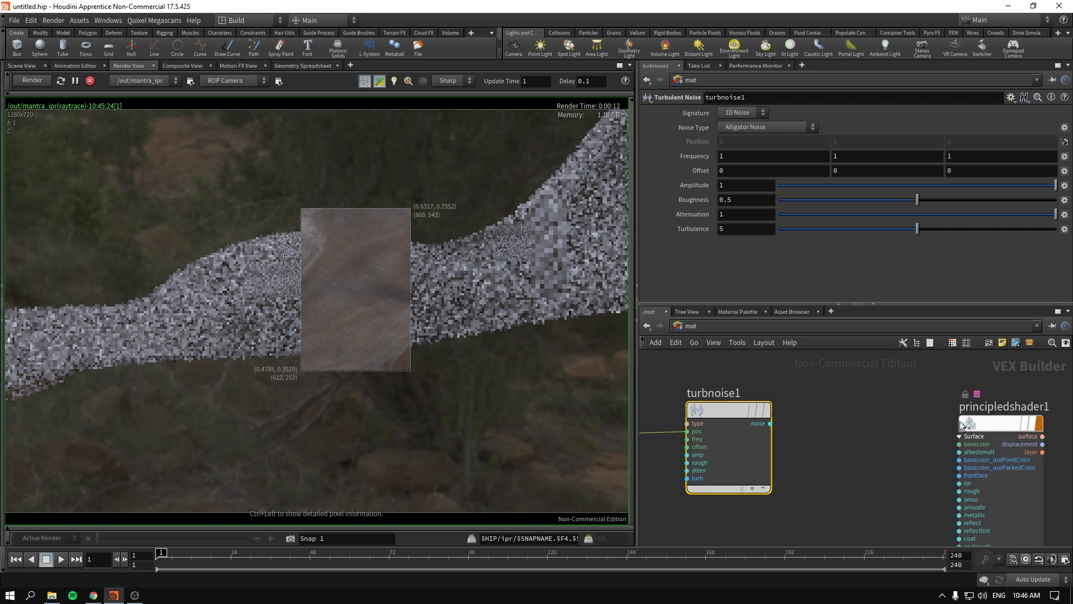
{"action": "left_click", "coordinate": [1041, 199]}
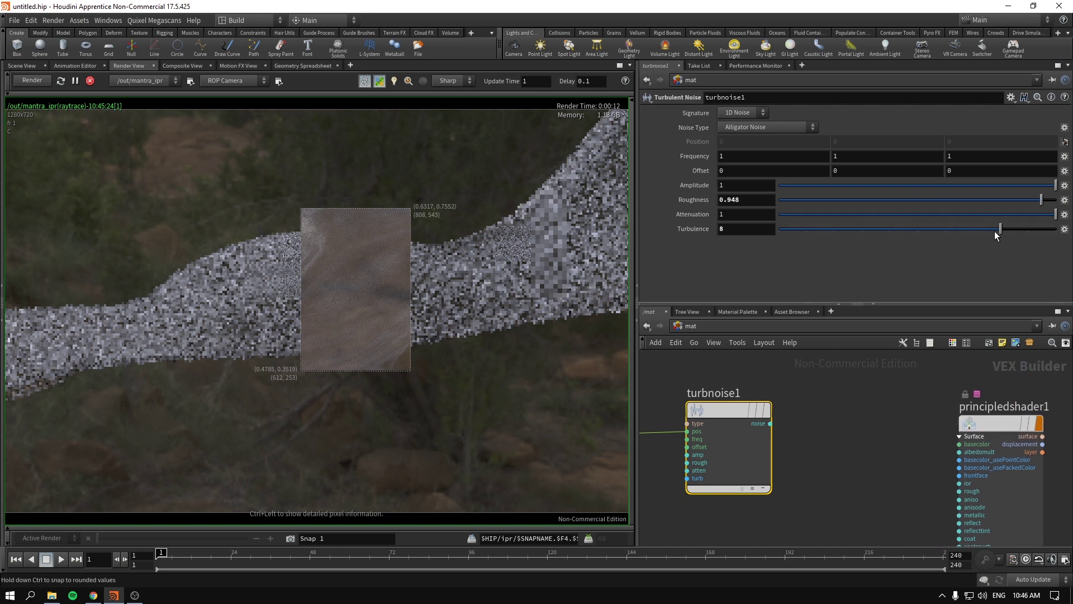
{"action": "scroll", "coordinate": [787, 428], "scroll_direction": "down", "scroll_amount": 3}
{"action": "left_click_drag", "start_coordinate": [824, 400], "coordinate": [802, 410]}
{"action": "scroll", "coordinate": [848, 412], "scroll_direction": "up", "scroll_amount": 2}
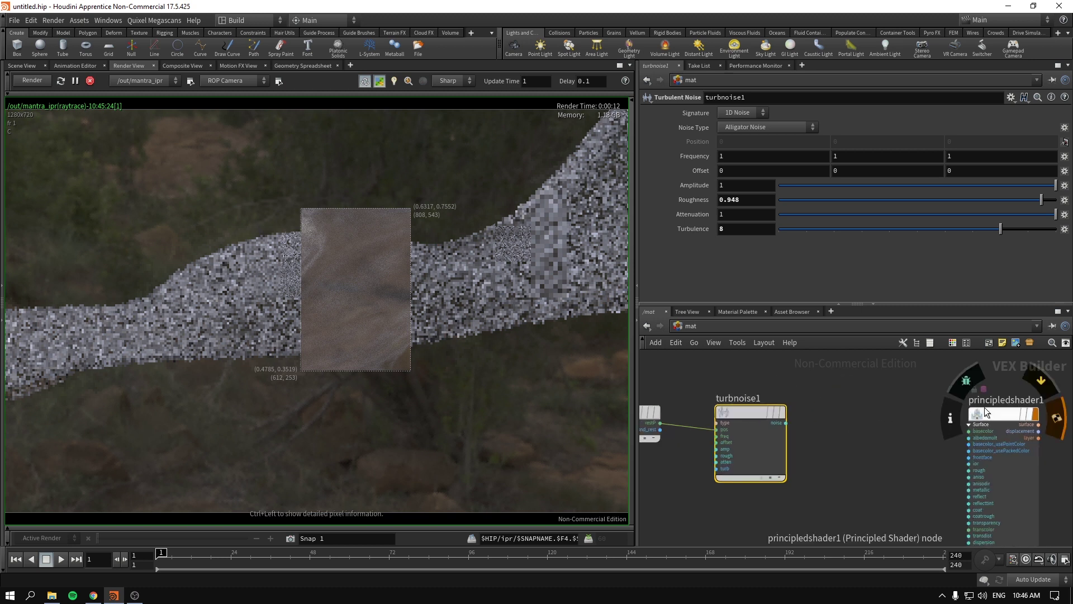
{"action": "key", "text": "l"}
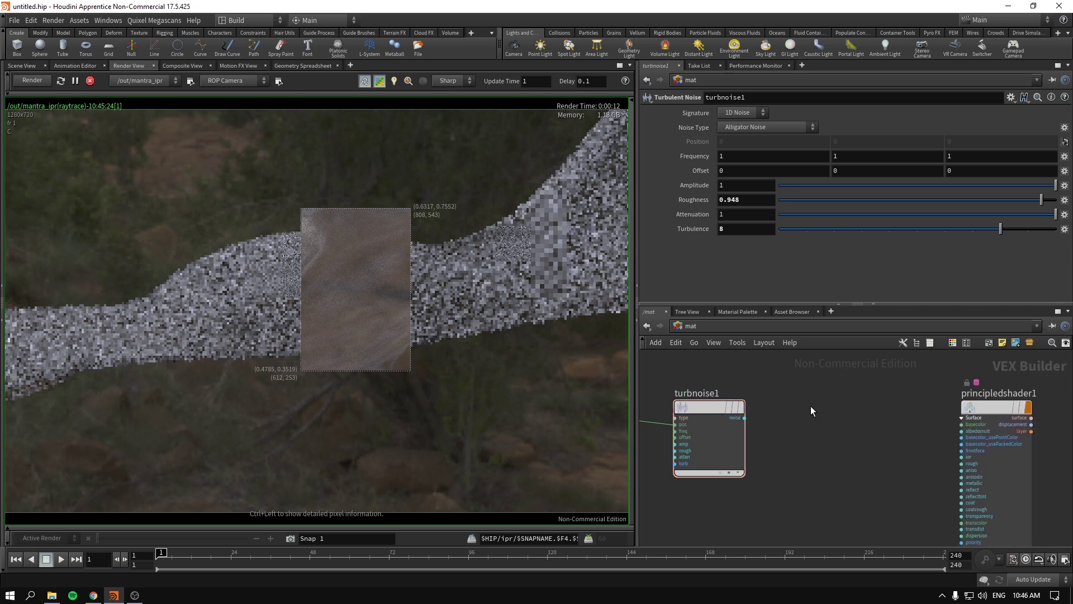
Step: Add a Ramp Parameter node between the Turbulent Noise and the Principled Shader
{"action": "key", "text": "Tab"}
{"action": "type", "text": "ram"}
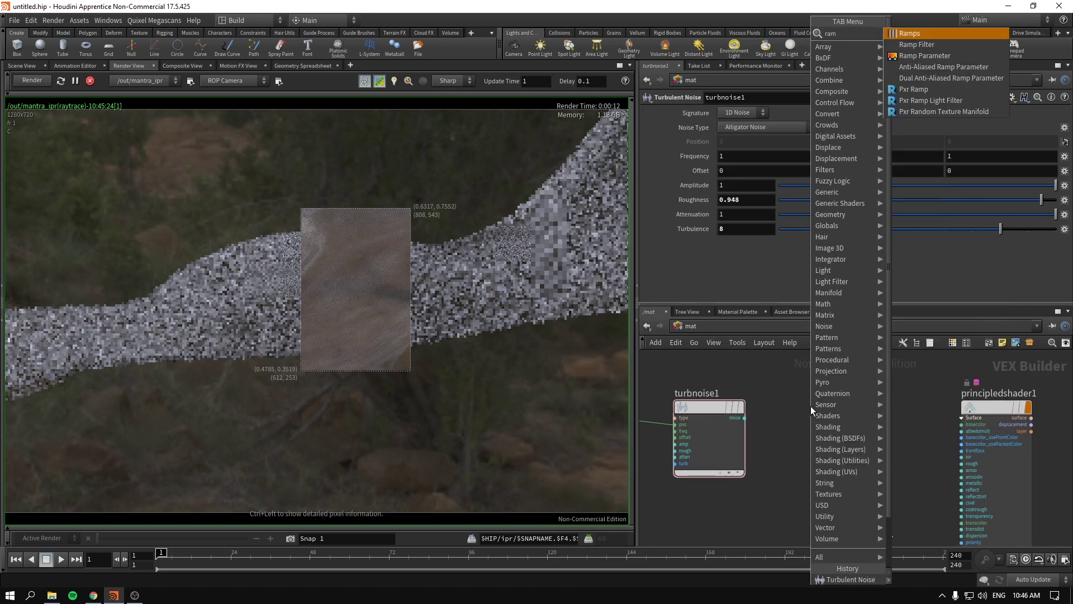
{"action": "key", "text": "Down"}
{"action": "key", "text": "Down"}
{"action": "key", "text": "Return"}
{"action": "left_click", "coordinate": [810, 405]}
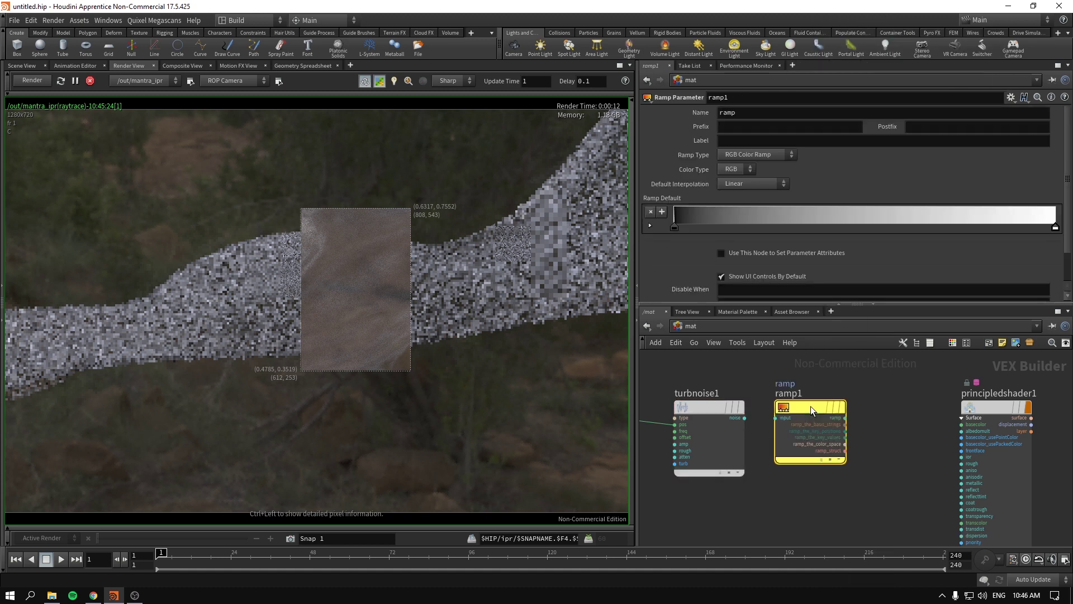
{"action": "left_click_drag", "start_coordinate": [839, 422], "coordinate": [856, 428]}
Step: Name the ramp parameter ramp2 and connect the Turbulent Noise's noise output to its input
{"action": "left_click", "coordinate": [752, 111]}
{"action": "type", "text": "2"}
{"action": "key", "text": "Return"}
{"action": "left_click_drag", "start_coordinate": [744, 418], "coordinate": [805, 431]}
{"action": "middle_click_drag", "start_coordinate": [943, 399], "coordinate": [810, 383]}
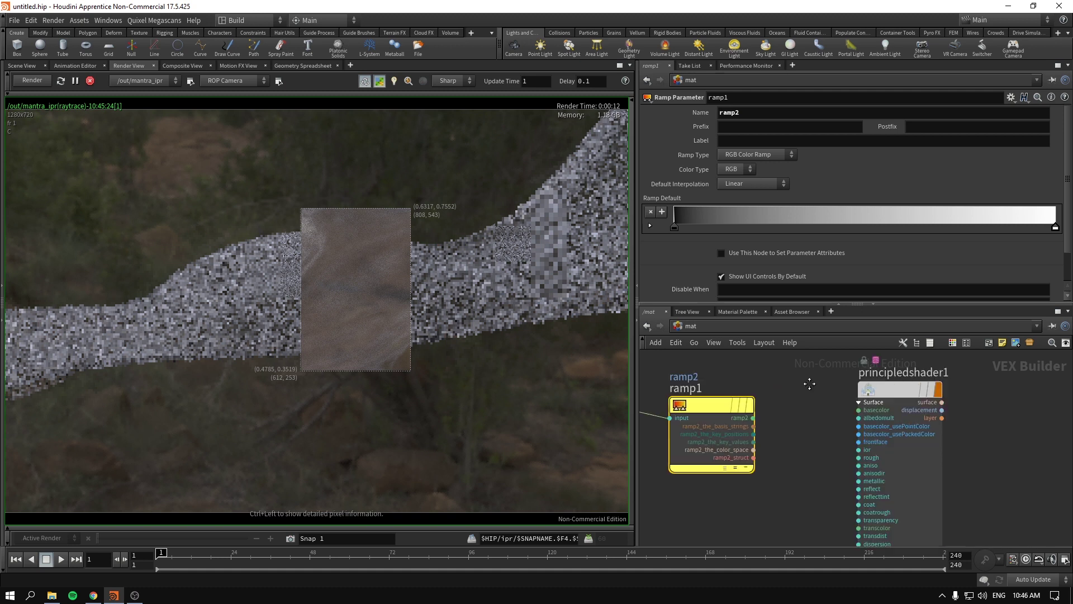
Step: Connect the ramp2 output to the rough input of the Principled Shader
{"action": "mouse_move", "coordinate": [689, 407]}
{"action": "left_mouse_down"}
{"action": "mouse_move", "coordinate": [723, 400]}
{"action": "mouse_move", "coordinate": [679, 392]}
{"action": "left_mouse_up"}
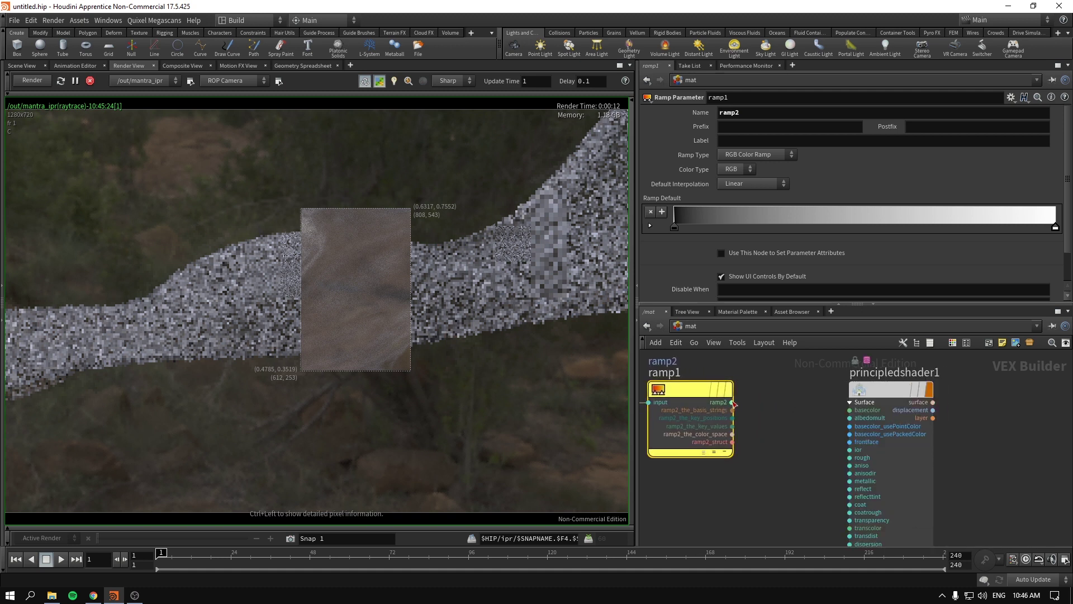
{"action": "left_click", "coordinate": [734, 403]}
{"action": "middle_click_drag", "start_coordinate": [810, 471], "coordinate": [760, 434]}
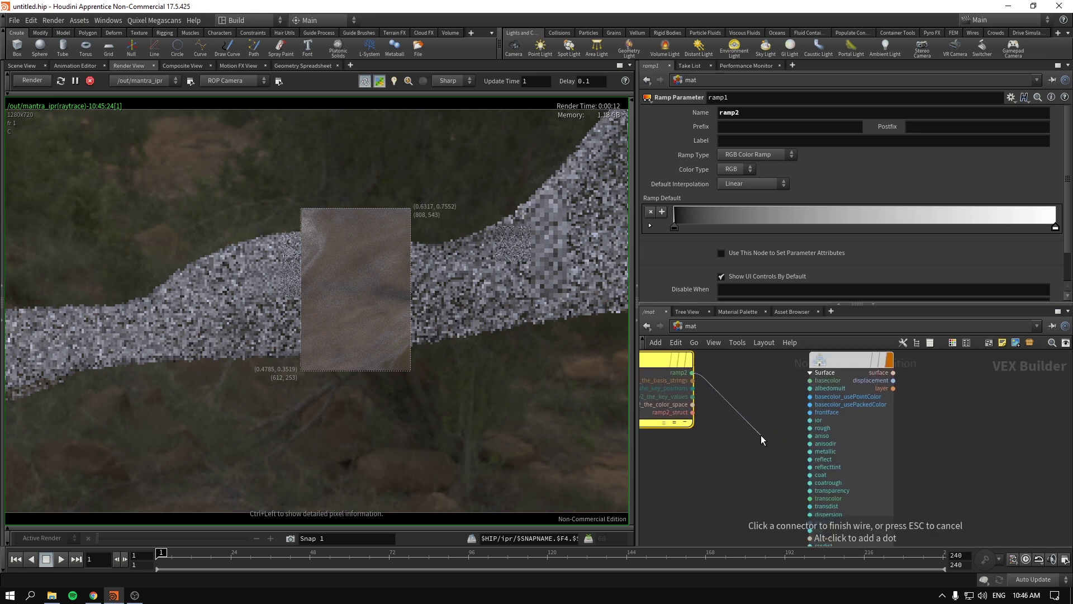
{"action": "left_click", "coordinate": [809, 428]}
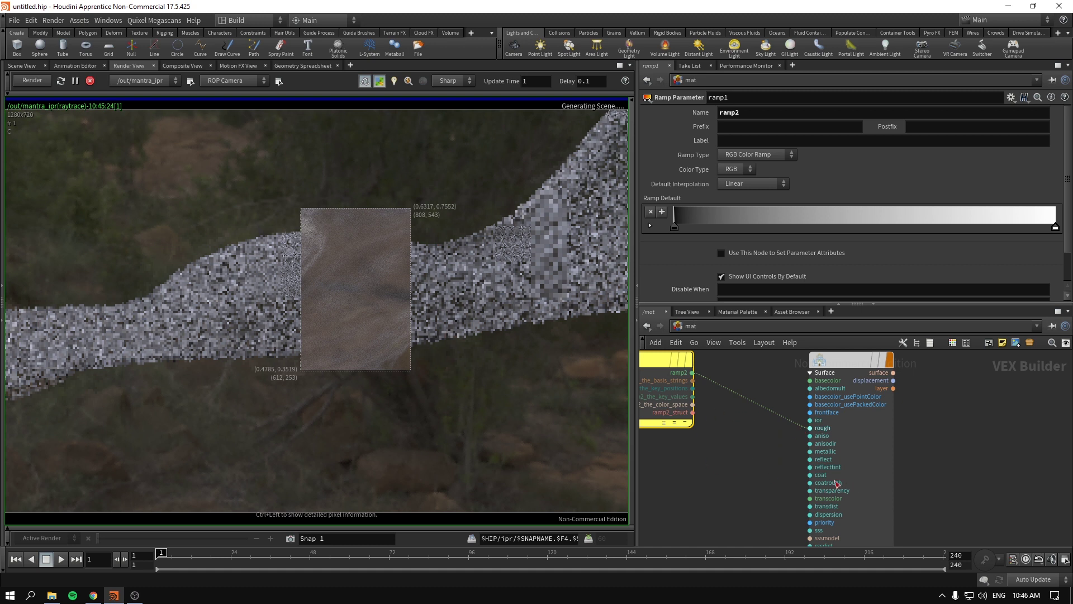
Step: Examine the Turbulent Noise and ramp settings and compare them with the noise pattern in the render region
{"action": "middle_click_drag", "start_coordinate": [697, 475], "coordinate": [963, 512]}
{"action": "left_click", "coordinate": [767, 408]}
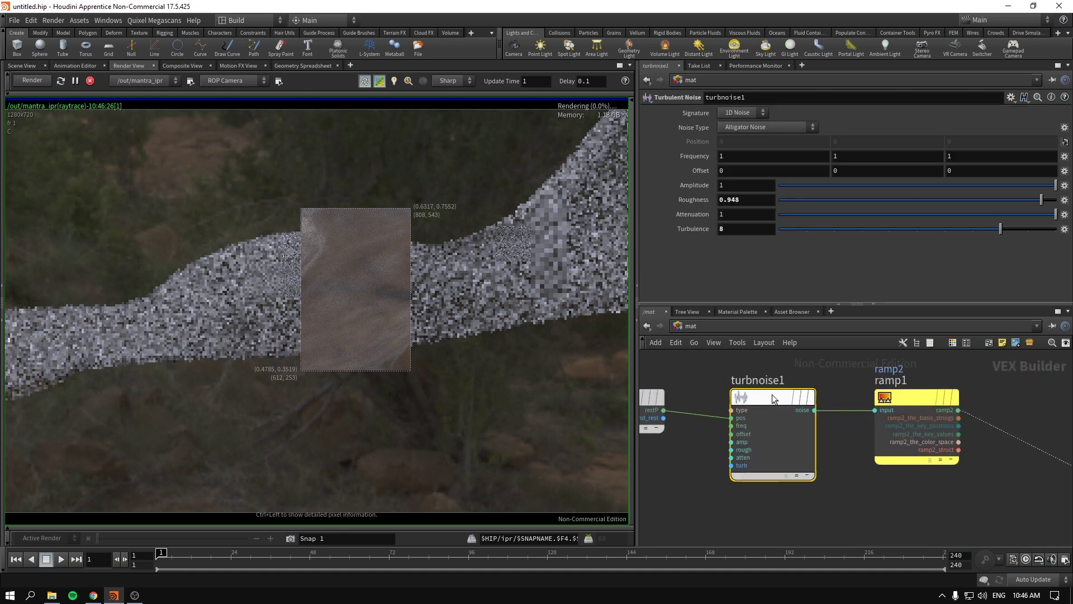
{"action": "scroll", "coordinate": [827, 515], "scroll_direction": "down", "scroll_amount": 3}
{"action": "left_click", "coordinate": [877, 435]}
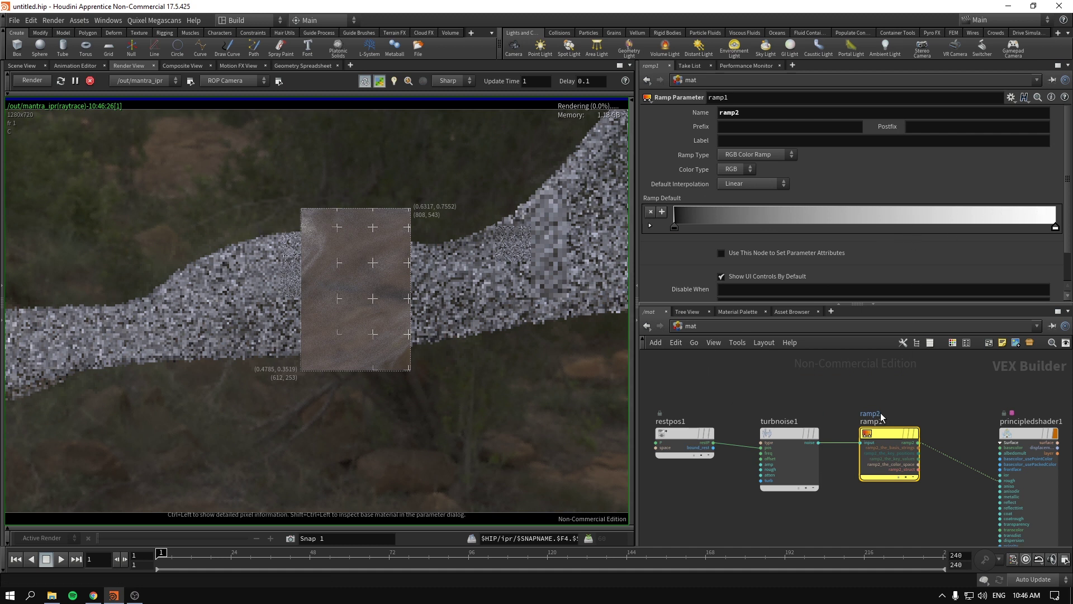
{"action": "left_click", "coordinate": [789, 435]}
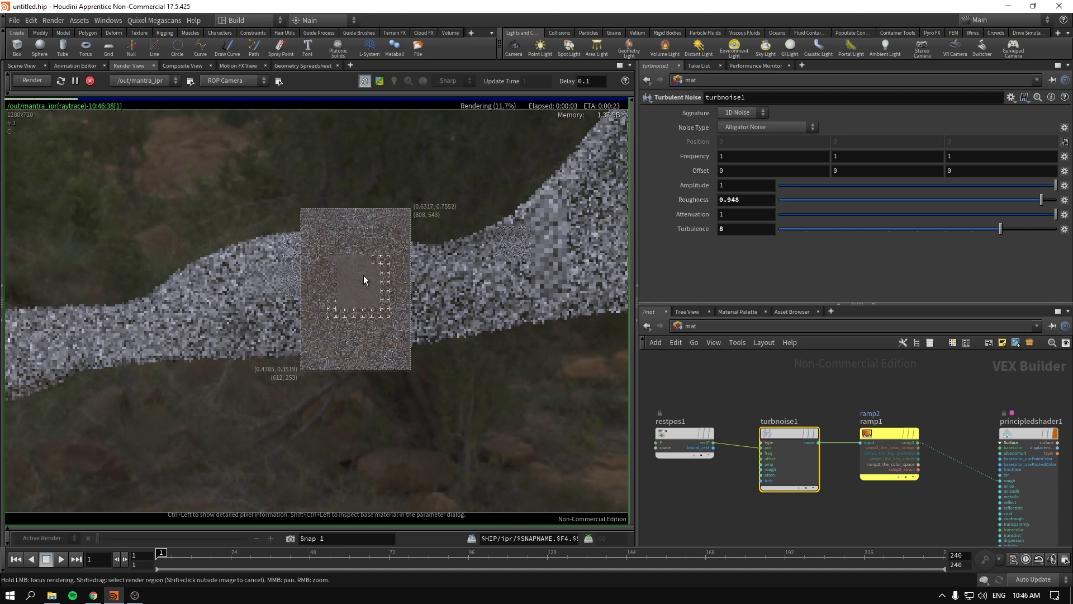
{"action": "left_click", "coordinate": [889, 433]}
{"action": "left_click", "coordinate": [788, 442]}
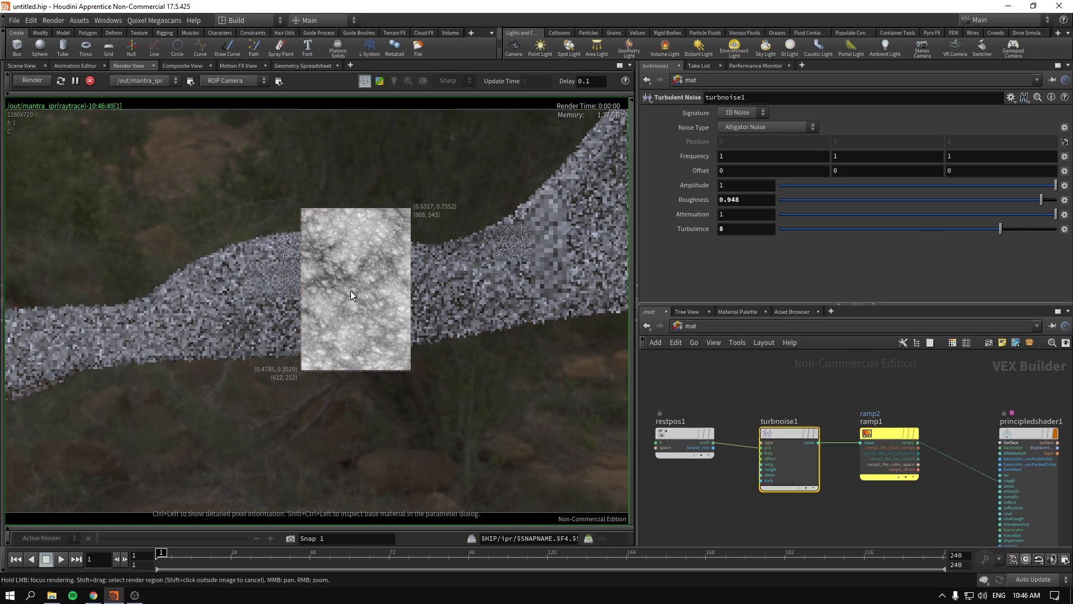
Step: Set the Turbulent Noise's turbulence to 3, roughness to 0.754 and frequency to 5 on all axes
{"action": "left_click", "coordinate": [883, 476]}
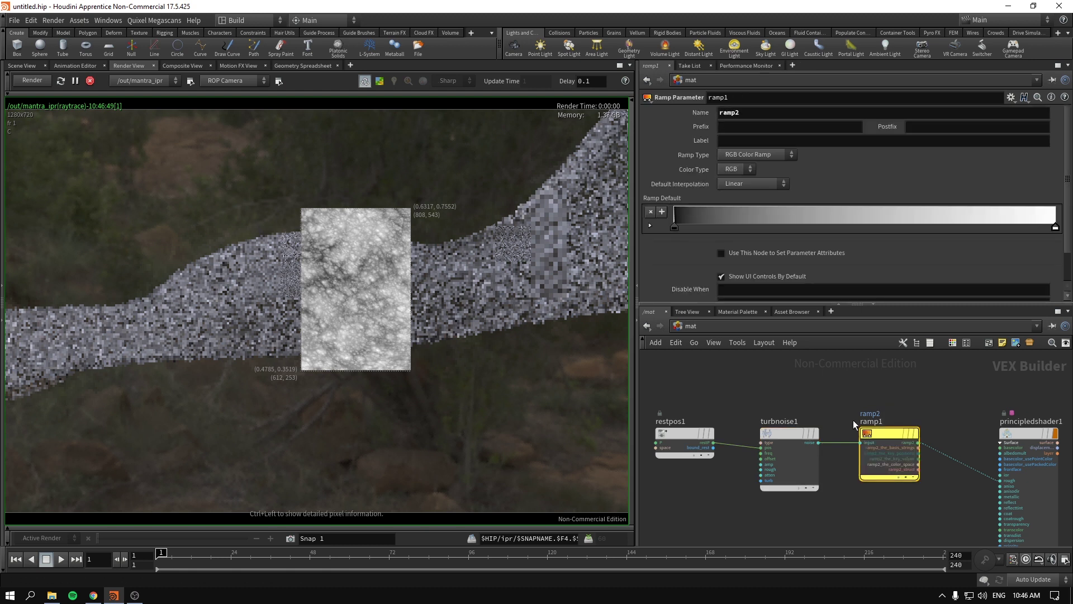
{"action": "left_click", "coordinate": [790, 434]}
{"action": "mouse_move", "coordinate": [868, 230]}
{"action": "left_mouse_down"}
{"action": "mouse_move", "coordinate": [836, 230]}
{"action": "mouse_move", "coordinate": [895, 230]}
{"action": "mouse_move", "coordinate": [866, 230]}
{"action": "left_mouse_up"}
{"action": "left_click_drag", "start_coordinate": [1040, 199], "coordinate": [988, 199]}
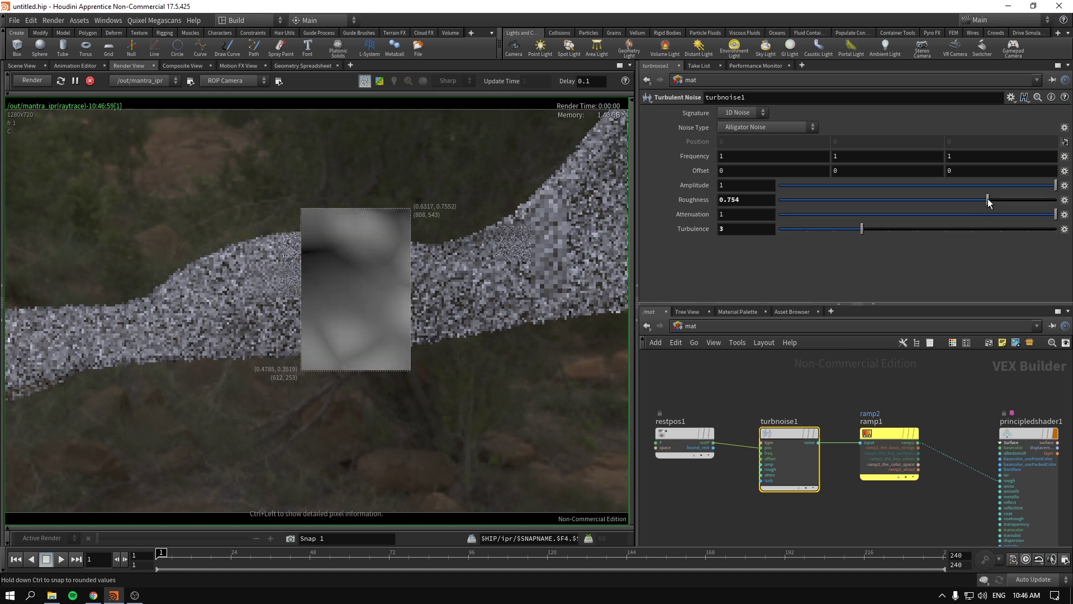
{"action": "middle_click_drag", "start_coordinate": [686, 160], "coordinate": [706, 140]}
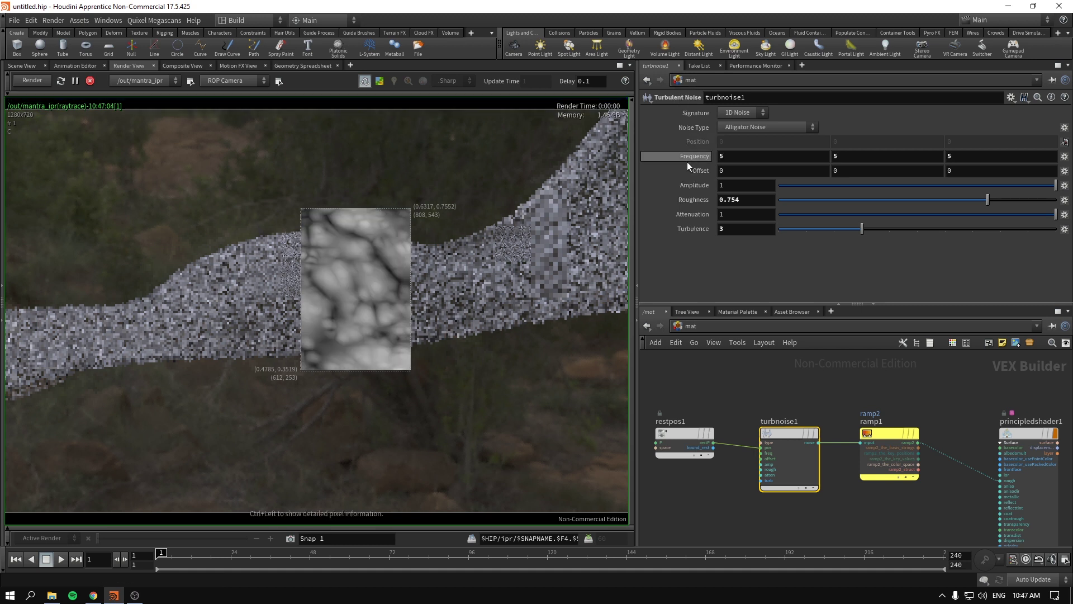
Step: Expand the ramp1 node's point controls and set the end point's color to 0.4 in all channels
{"action": "left_click", "coordinate": [896, 454]}
{"action": "scroll", "coordinate": [896, 242], "scroll_direction": "down", "scroll_amount": 2}
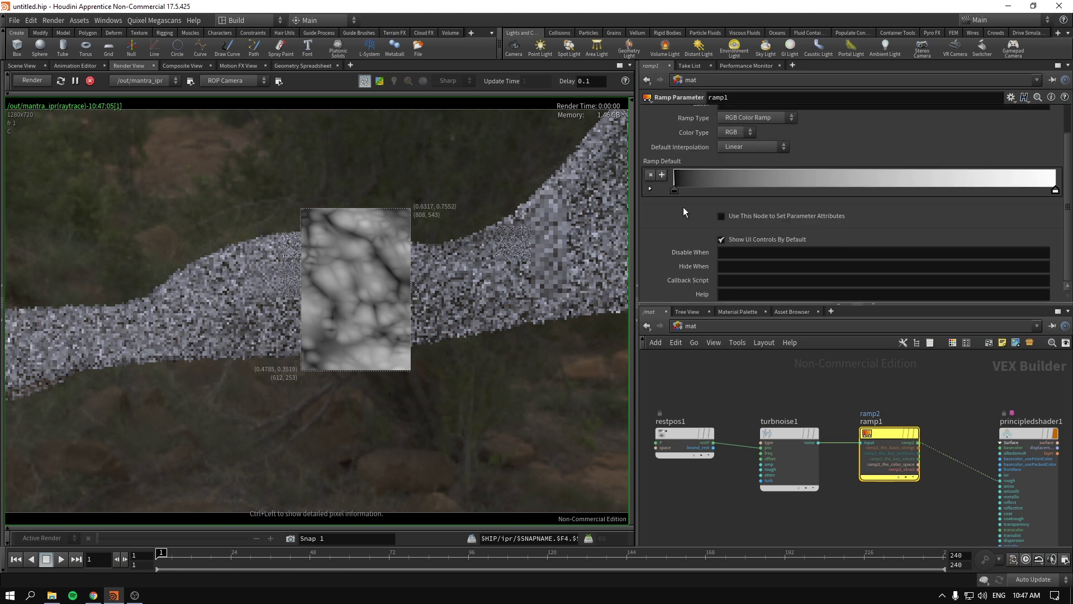
{"action": "left_click", "coordinate": [649, 188]}
{"action": "middle_click_drag", "start_coordinate": [659, 175], "coordinate": [712, 176]}
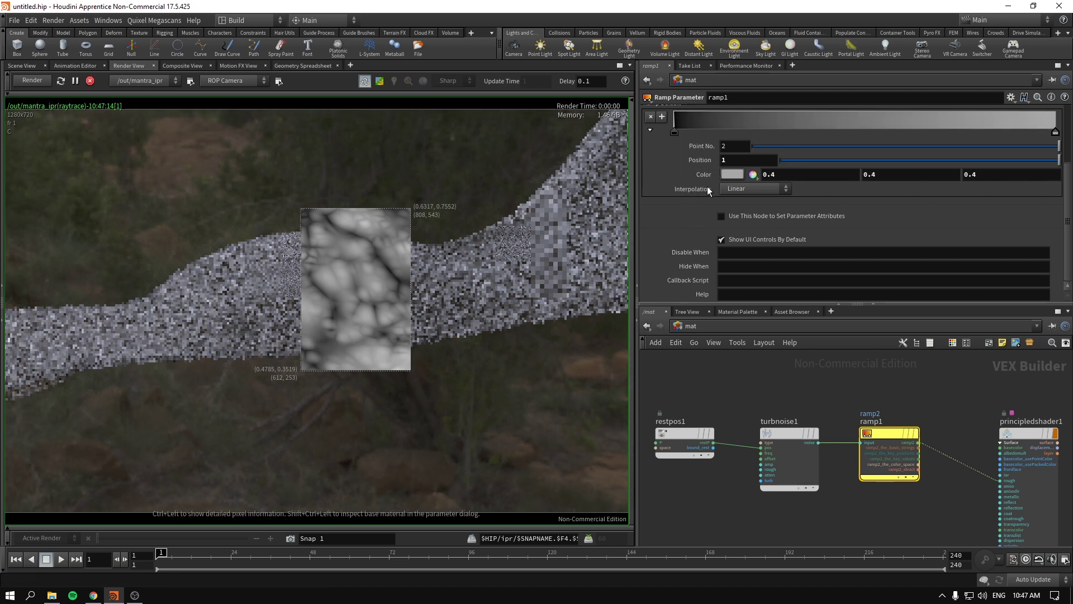
{"action": "left_click", "coordinate": [674, 133]}
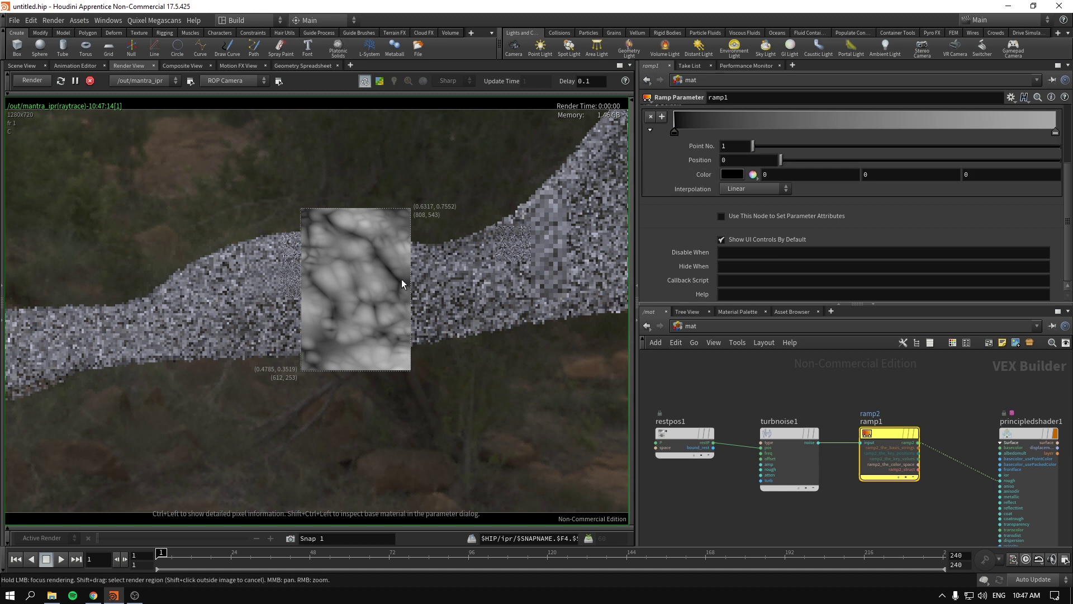
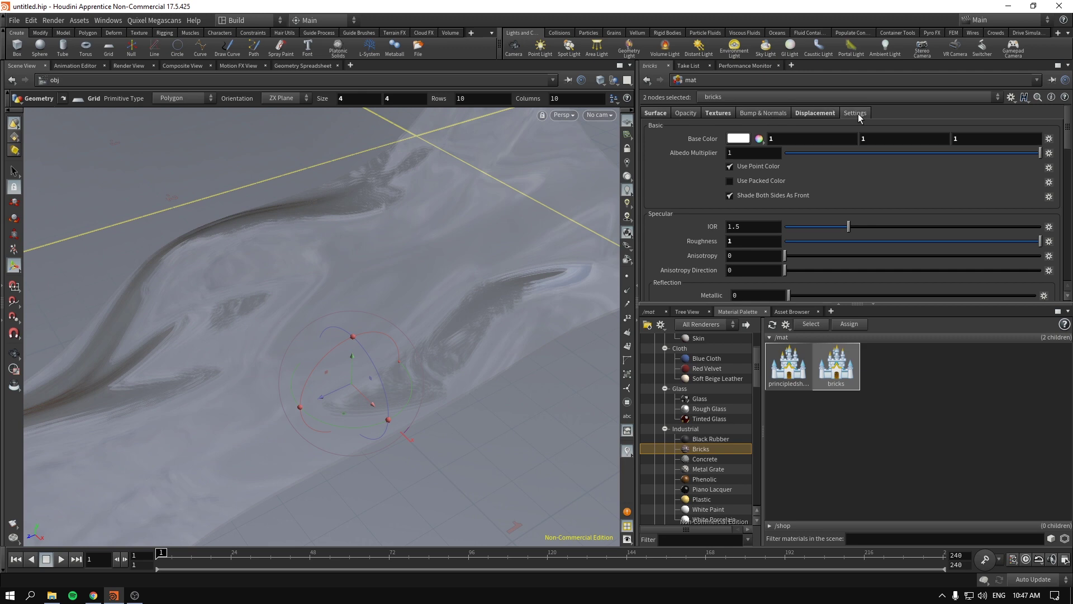
Step: Disable texture displacement on the bricks material
{"action": "left_click", "coordinate": [815, 113]}
{"action": "left_click", "coordinate": [730, 220]}
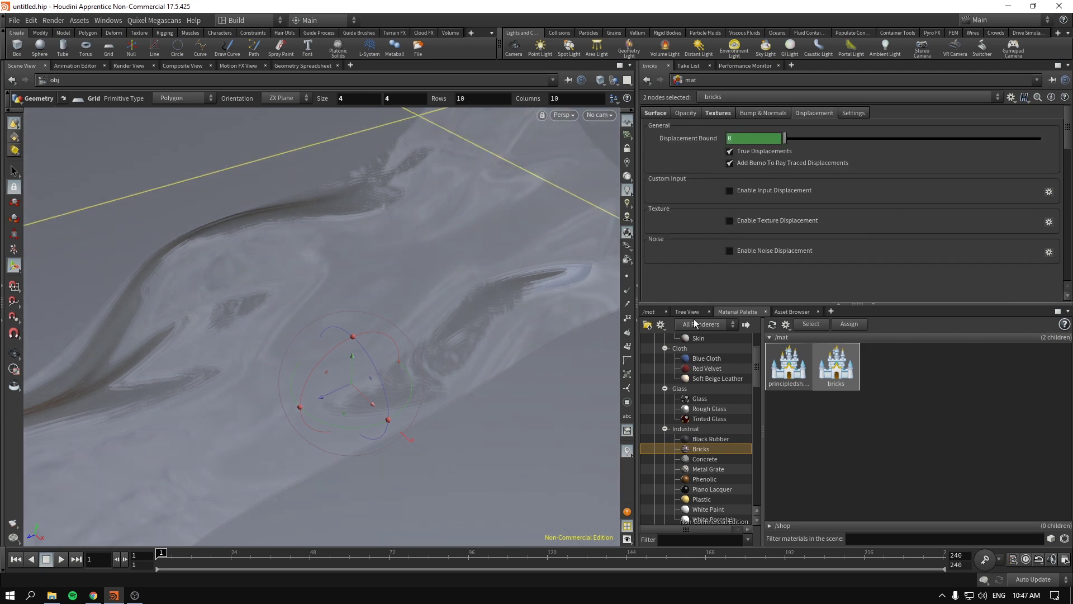
Step: Add a UV Project node after grid1 inside the grid_object1 network
{"action": "left_click", "coordinate": [651, 312]}
{"action": "left_click", "coordinate": [694, 342]}
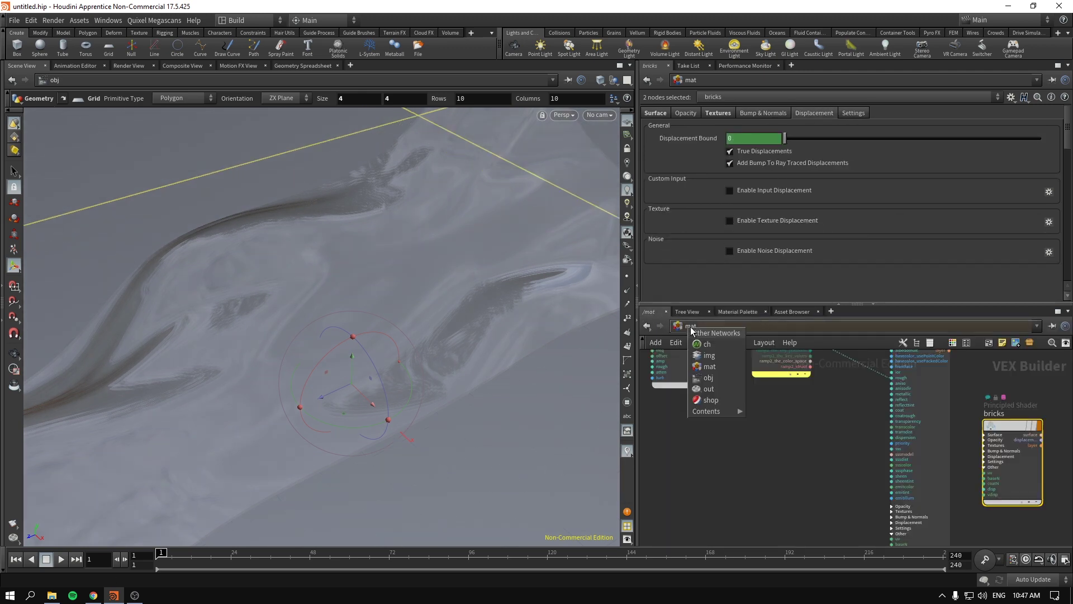
{"action": "left_click", "coordinate": [717, 376]}
{"action": "double_click", "coordinate": [848, 423]}
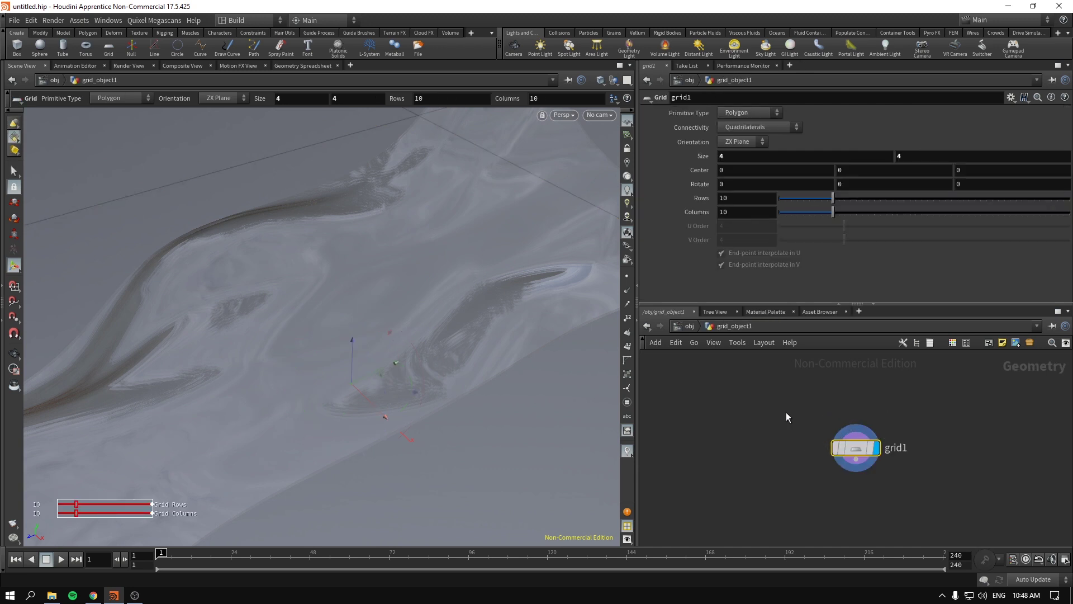
{"action": "key", "text": "Tab"}
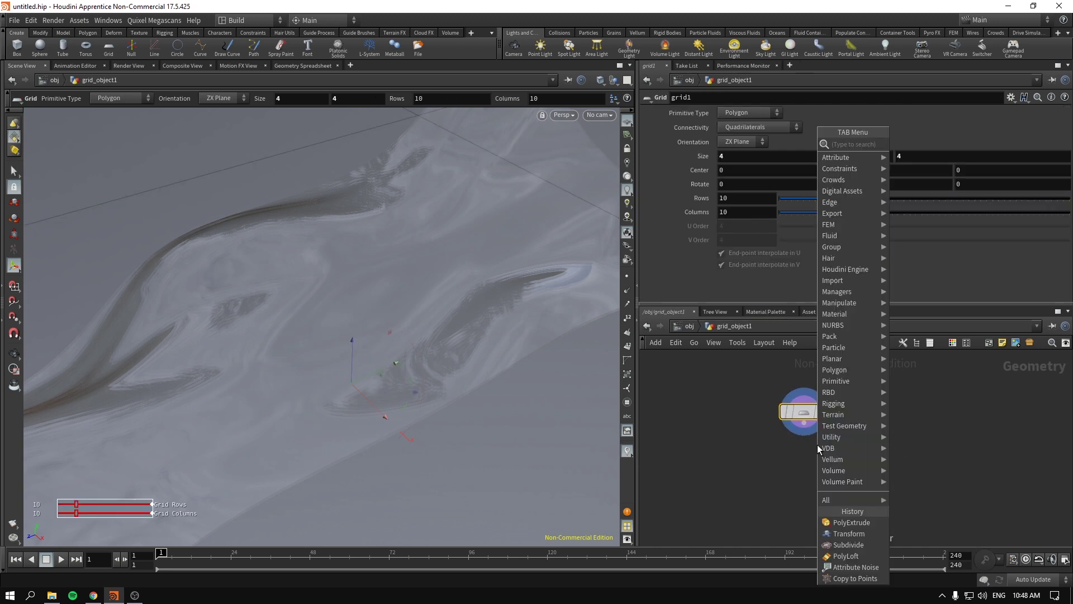
{"action": "type", "text": "uvp"}
{"action": "key", "text": "Down"}
{"action": "key", "text": "Return"}
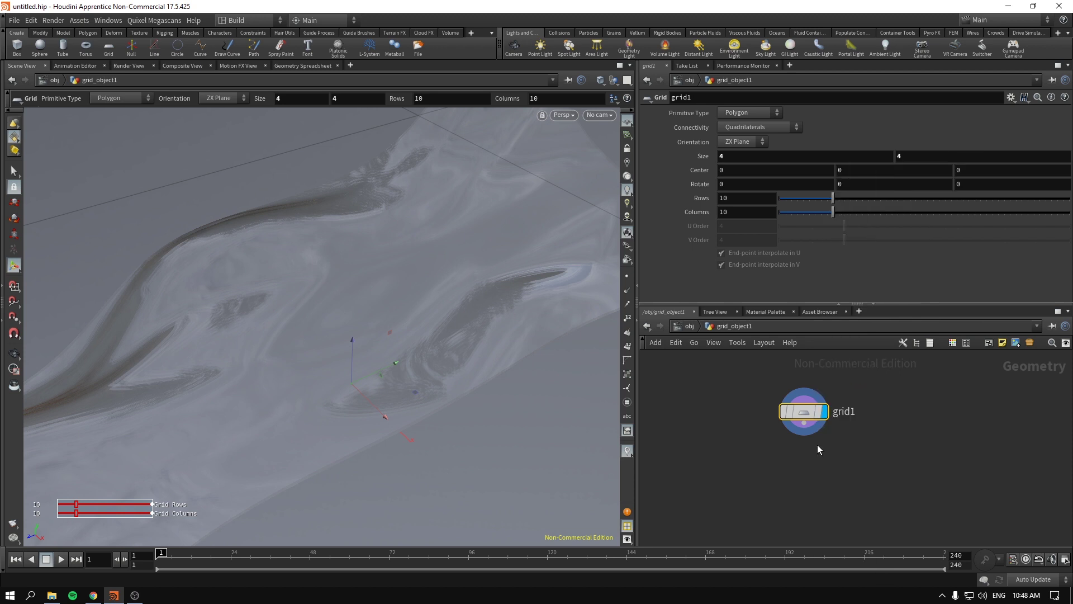
{"action": "left_click", "coordinate": [817, 444]}
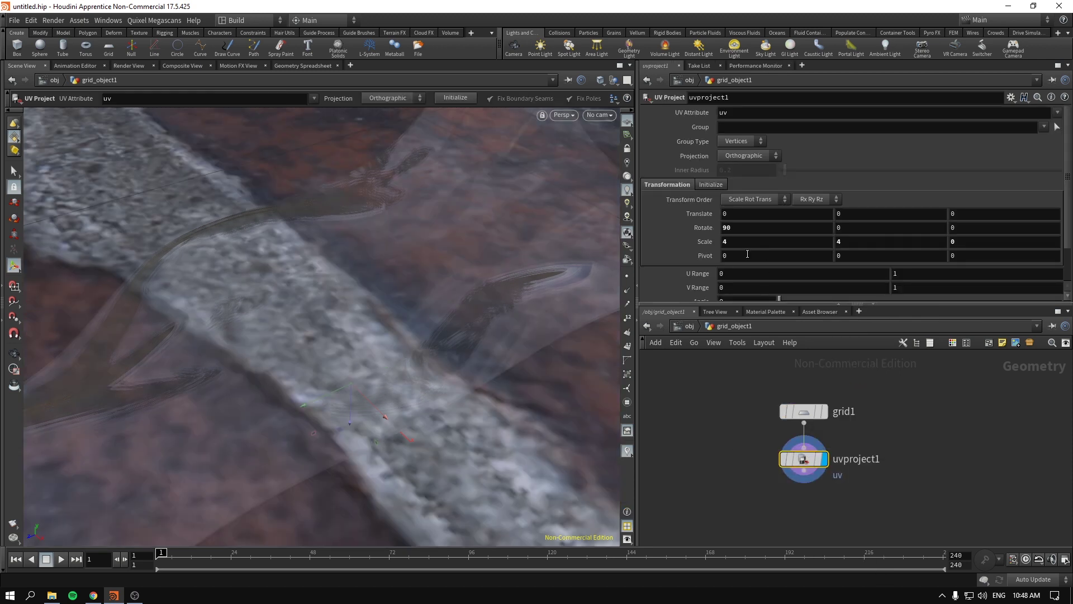
Step: Set the UV Project scale to 0.3, 0.3, -3.7 and dismiss the Houdini Console
{"action": "scroll", "coordinate": [699, 242], "scroll_direction": "down", "scroll_amount": 1}
{"action": "middle_click", "coordinate": [692, 211]}
{"action": "middle_click_drag", "start_coordinate": [693, 210], "coordinate": [505, 207]}
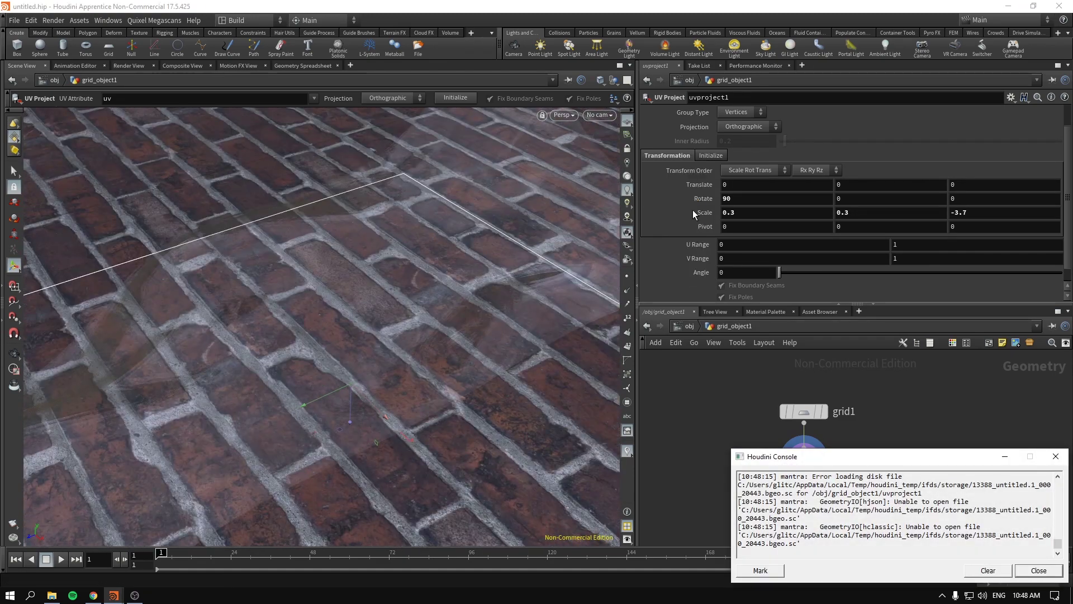
{"action": "left_click_drag", "start_coordinate": [790, 468], "coordinate": [762, 455]}
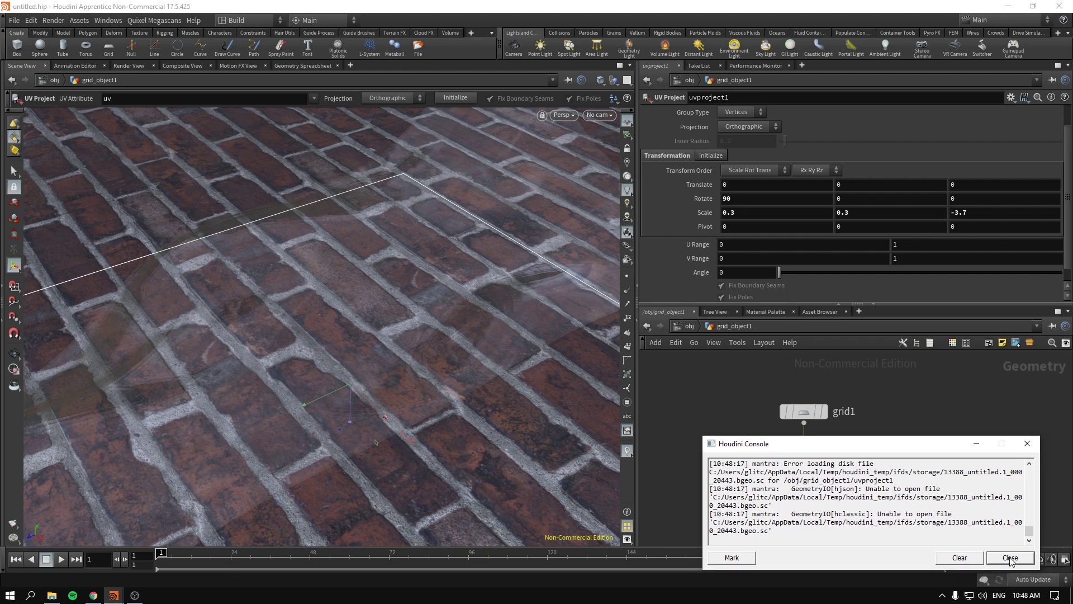
{"action": "left_click", "coordinate": [1011, 558]}
Step: Stop the running Mantra render in the Render View and start it again
{"action": "left_click", "coordinate": [121, 66]}
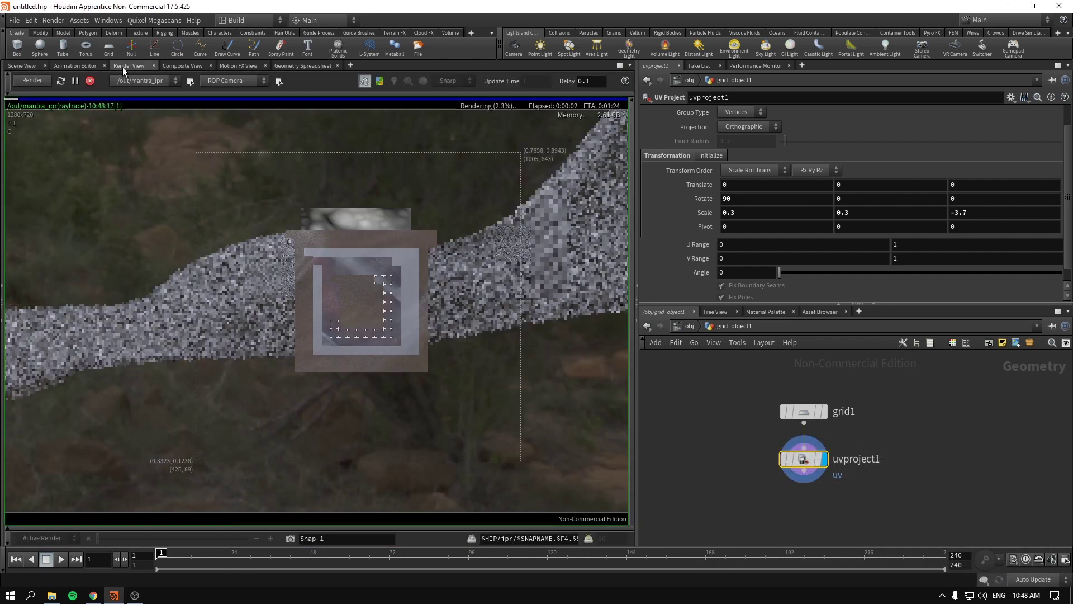
{"action": "left_click", "coordinate": [90, 82]}
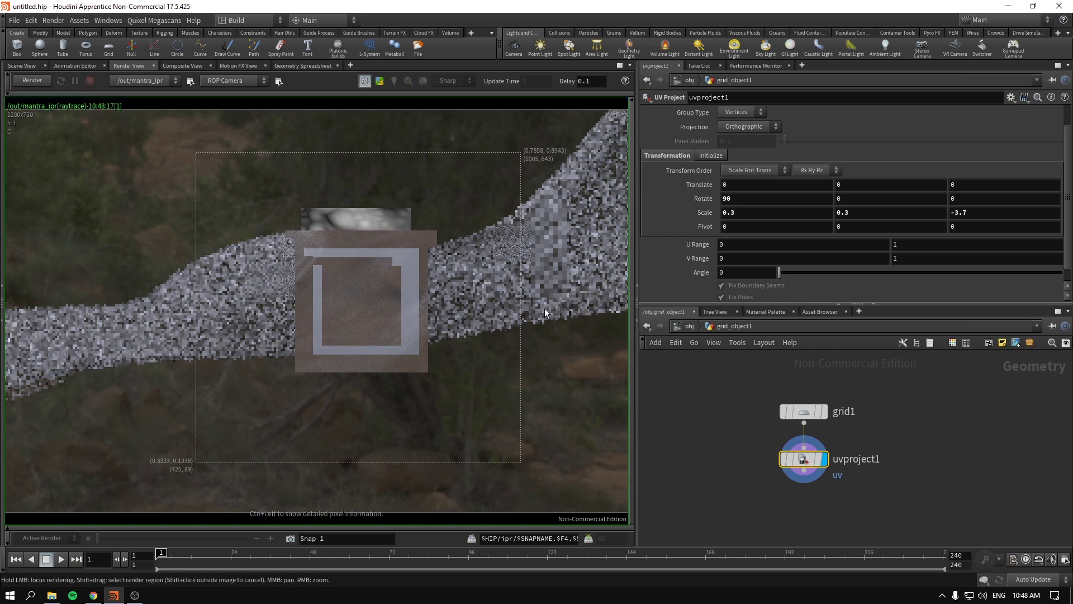
{"action": "left_click", "coordinate": [31, 83]}
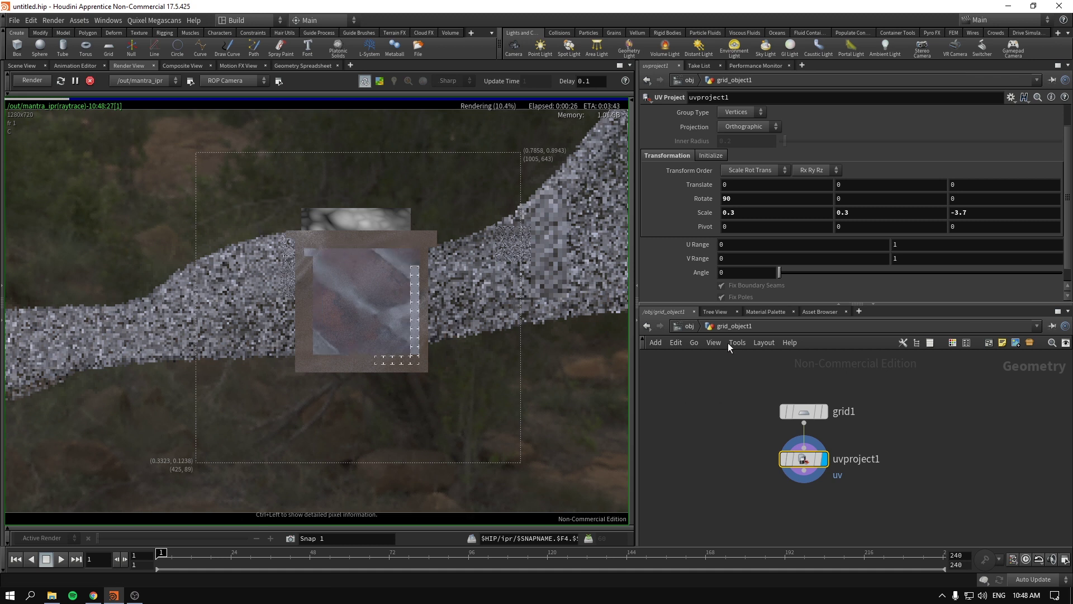
Step: Return to the mat network and set the Turbulent Noise's turbulence to 6 and roughness to 0.863
{"action": "left_click", "coordinate": [676, 327]}
{"action": "left_click", "coordinate": [683, 327]}
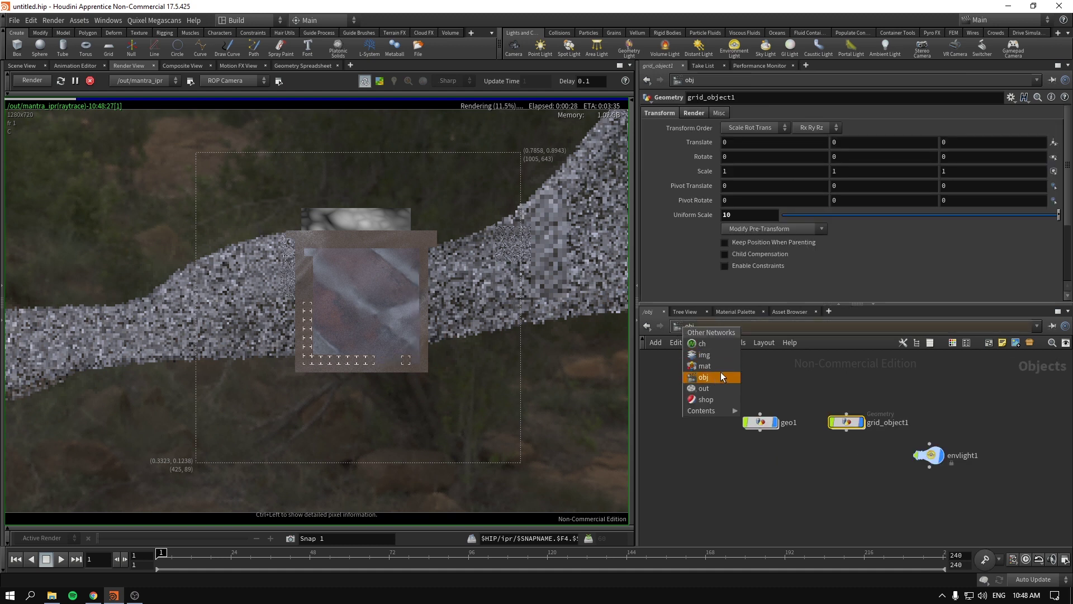
{"action": "left_click", "coordinate": [720, 371]}
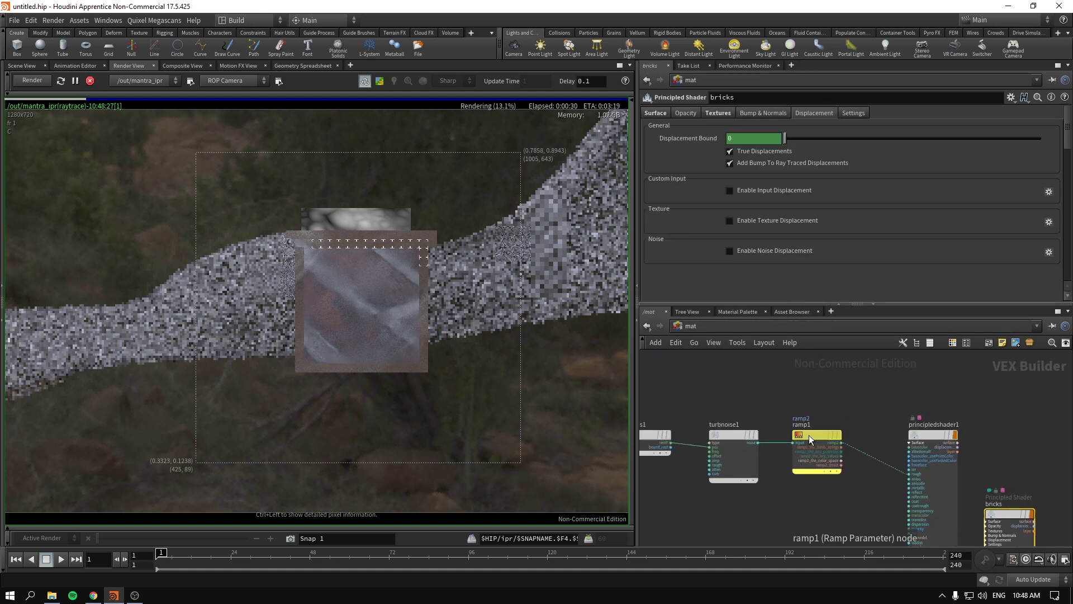
{"action": "left_click", "coordinate": [809, 434]}
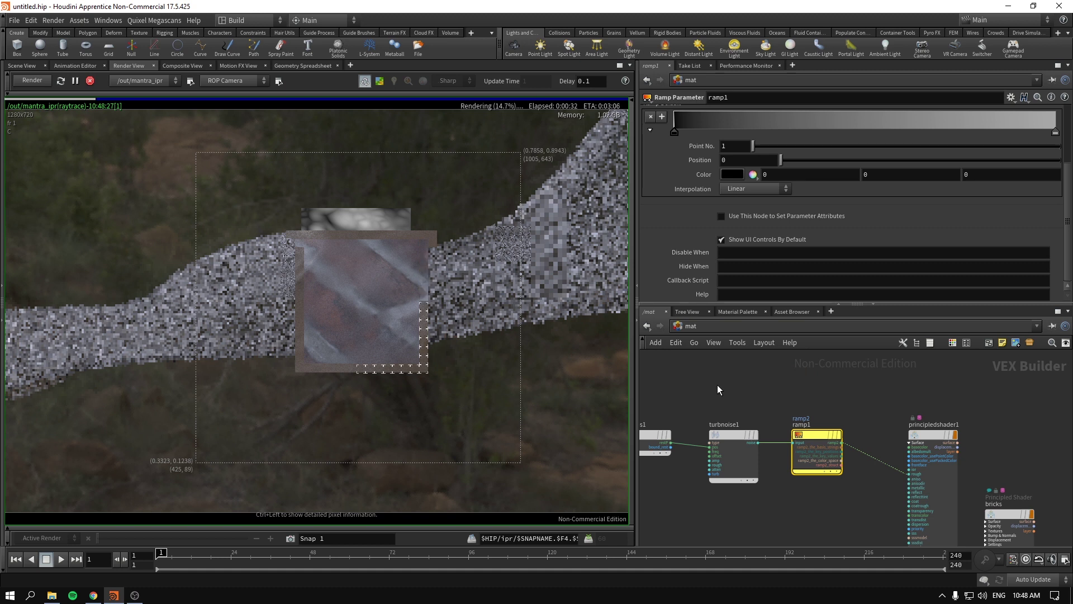
{"action": "middle_click_drag", "start_coordinate": [716, 385], "coordinate": [837, 386]}
{"action": "left_click", "coordinate": [846, 436]}
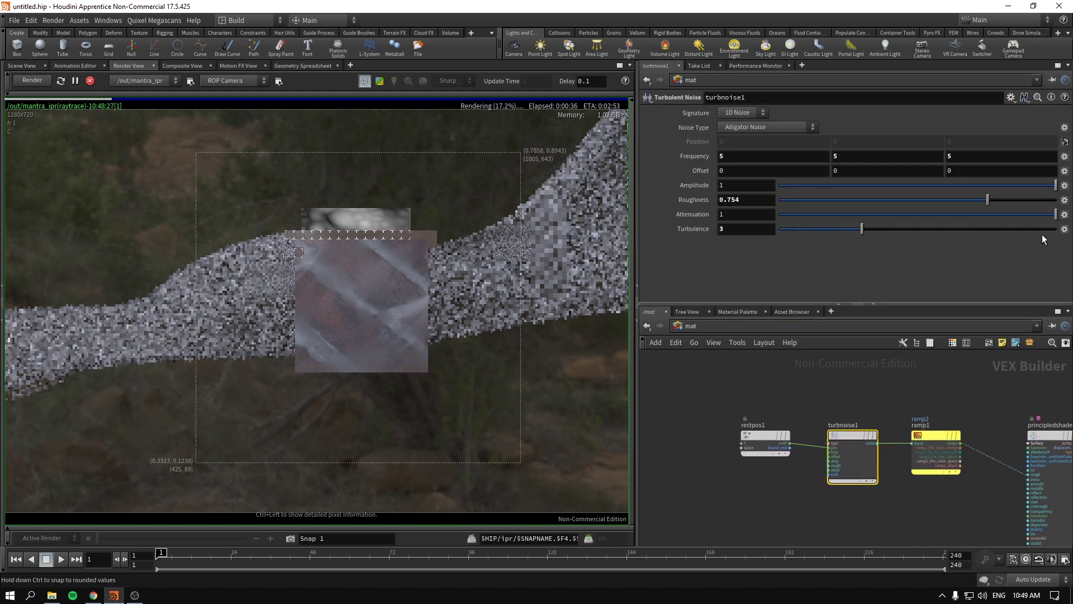
{"action": "left_click", "coordinate": [934, 231]}
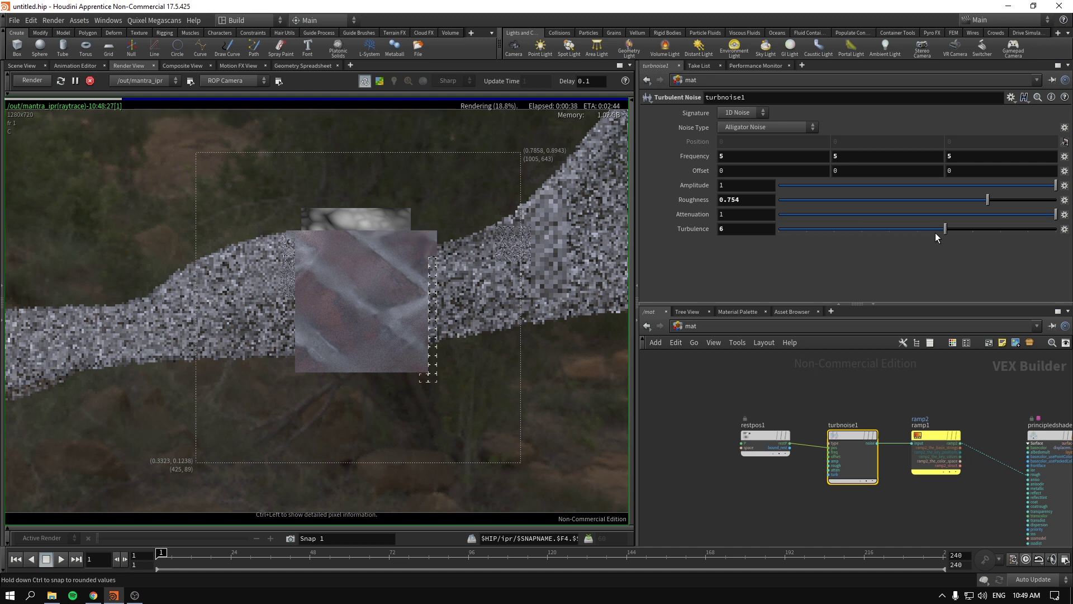
{"action": "left_click", "coordinate": [1005, 202]}
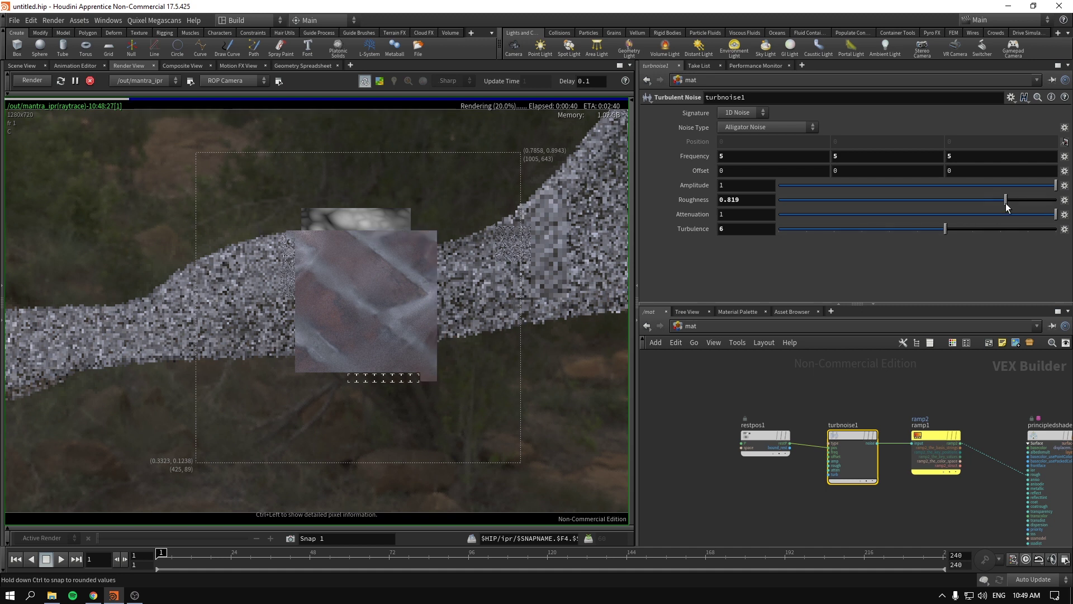
Step: Set the color of the ramp1 node's end point to 0.3 in all channels
{"action": "left_click", "coordinate": [927, 439]}
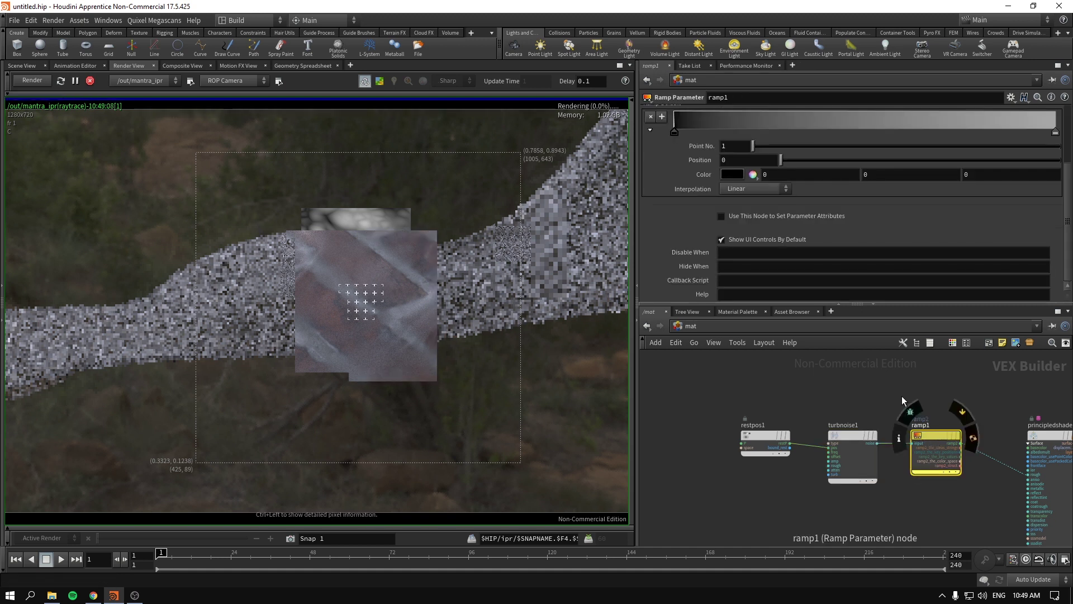
{"action": "left_click", "coordinate": [1055, 132]}
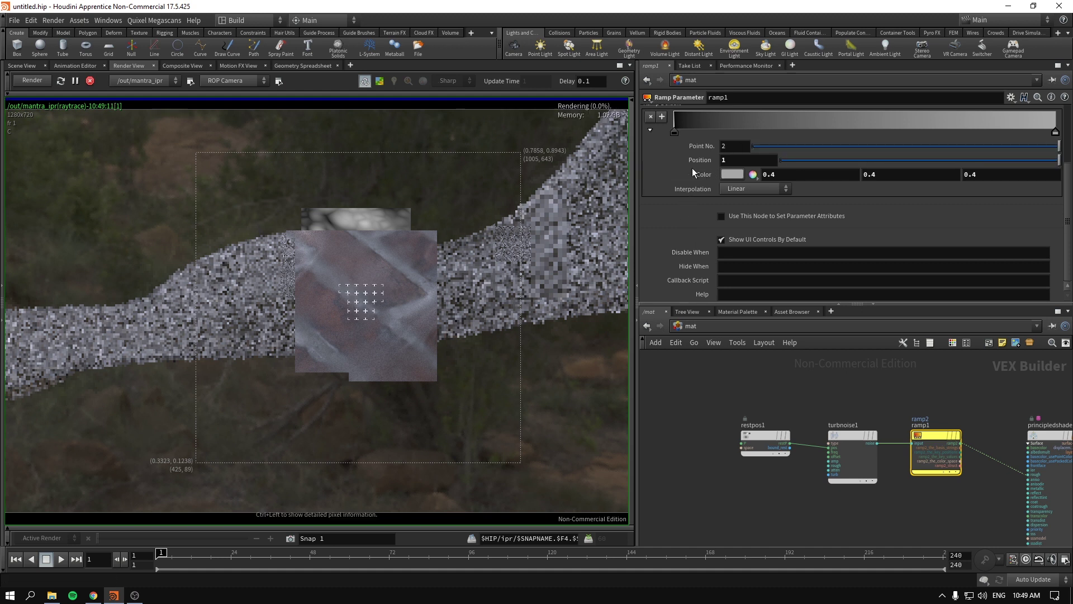
{"action": "middle_click_drag", "start_coordinate": [693, 170], "coordinate": [680, 169]}
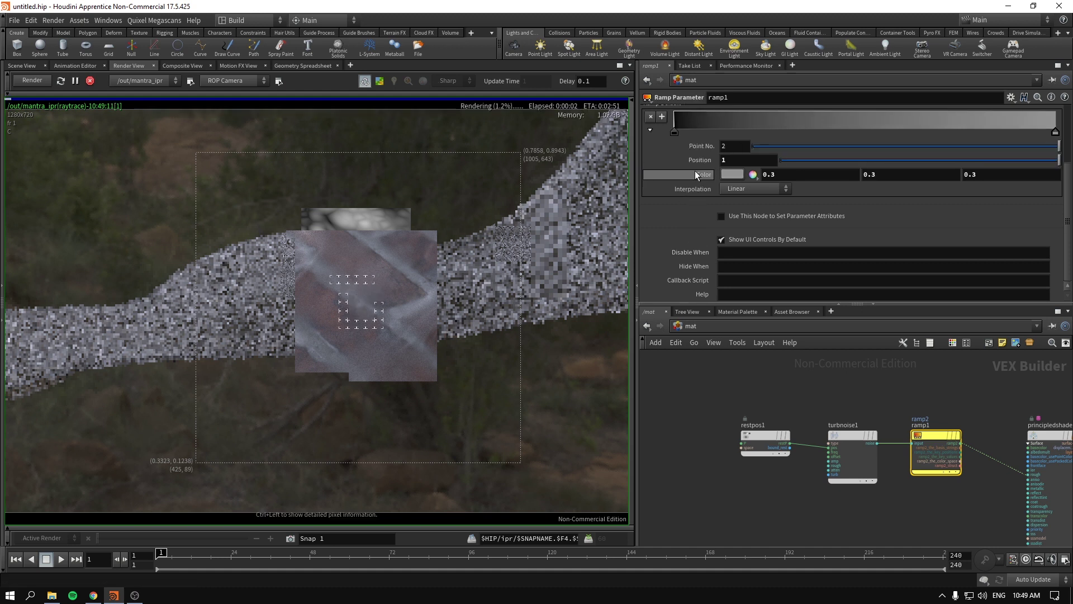
{"action": "middle_click_drag", "start_coordinate": [952, 374], "coordinate": [937, 377]}
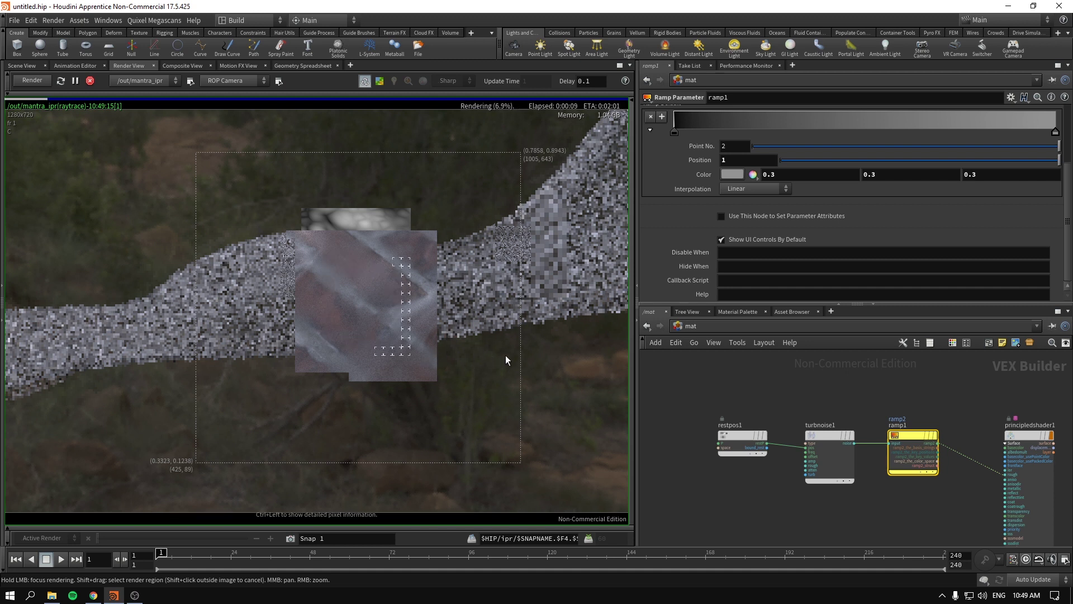
Step: Open the out network and review the mantra_ipr node's sampling settings
{"action": "left_click", "coordinate": [693, 328]}
{"action": "left_click", "coordinate": [728, 380]}
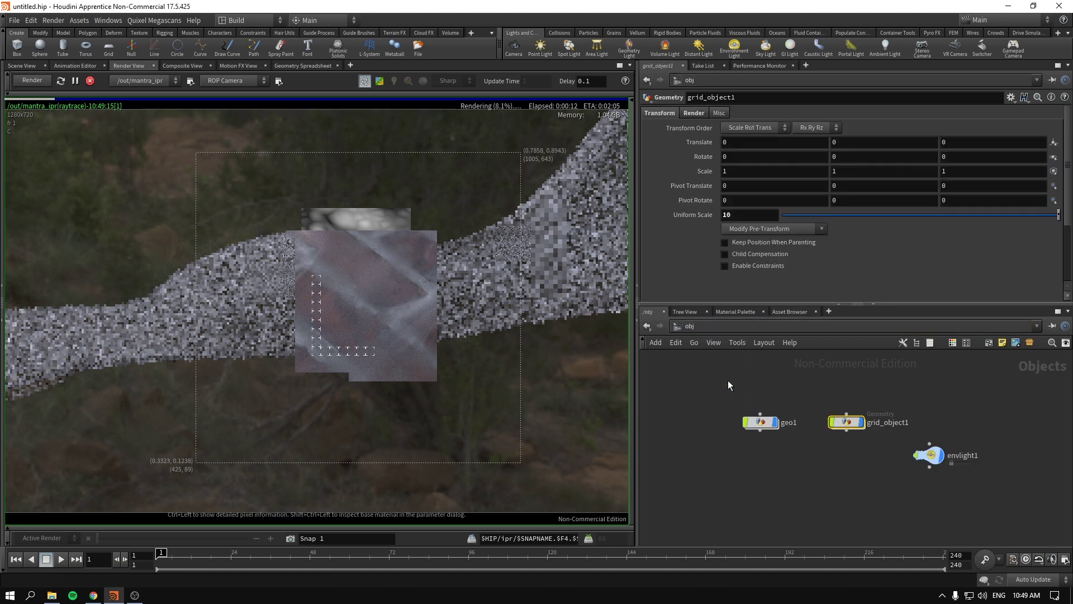
{"action": "left_click", "coordinate": [693, 327]}
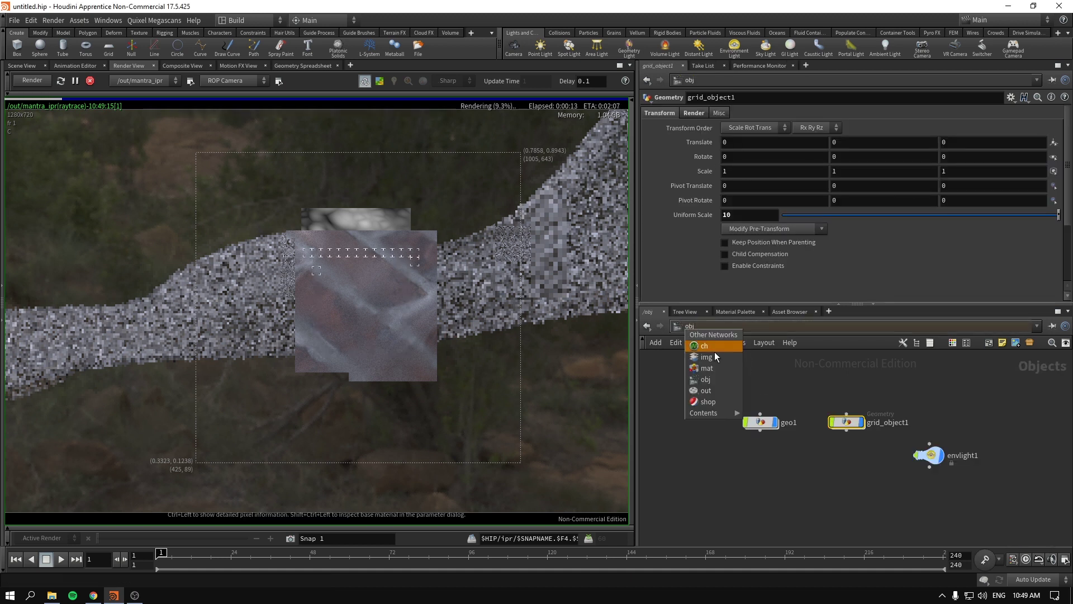
{"action": "left_click", "coordinate": [726, 391]}
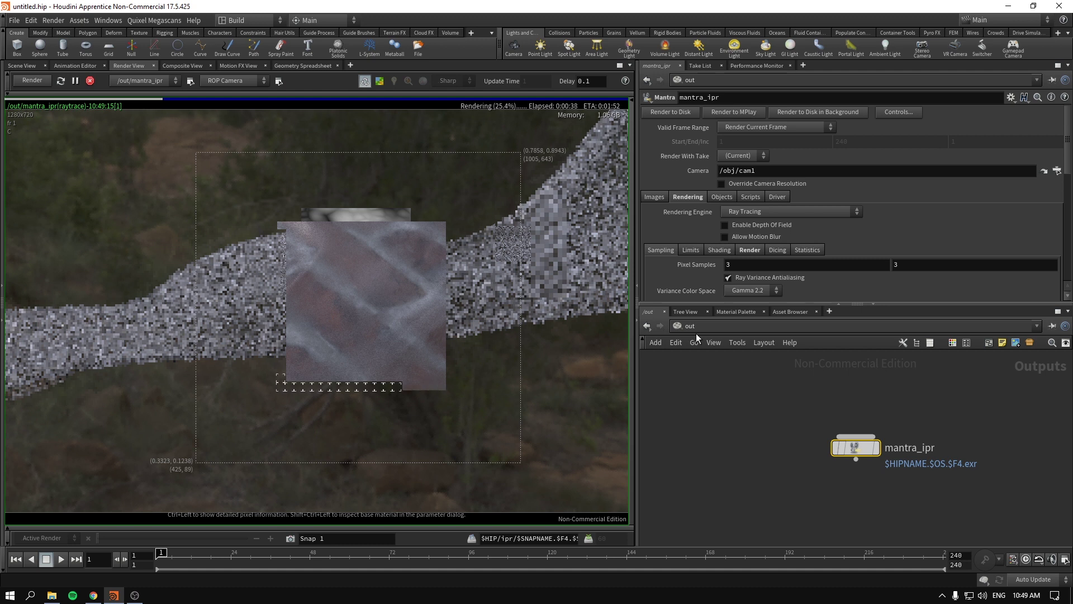
Step: Return to the mat network and examine principledshader1's surface parameters and the Turbulent Noise settings against the render
{"action": "left_click", "coordinate": [682, 328]}
{"action": "left_click", "coordinate": [720, 370]}
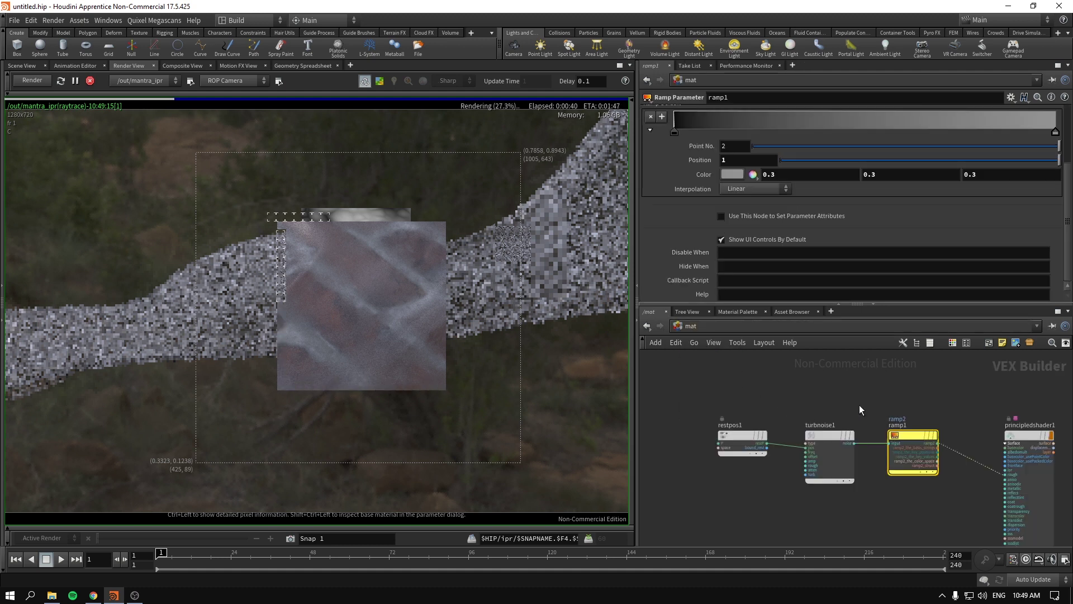
{"action": "left_click", "coordinate": [895, 407]}
{"action": "left_click_drag", "start_coordinate": [894, 407], "coordinate": [887, 397]}
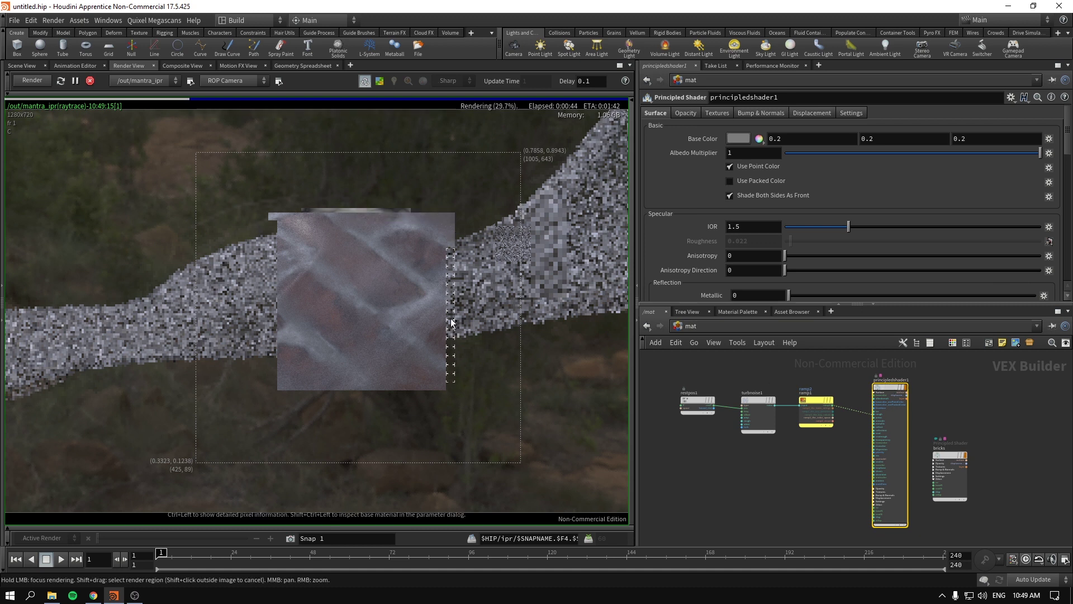
{"action": "scroll", "coordinate": [731, 242], "scroll_direction": "down", "scroll_amount": 1}
{"action": "scroll", "coordinate": [689, 243], "scroll_direction": "down", "scroll_amount": 9}
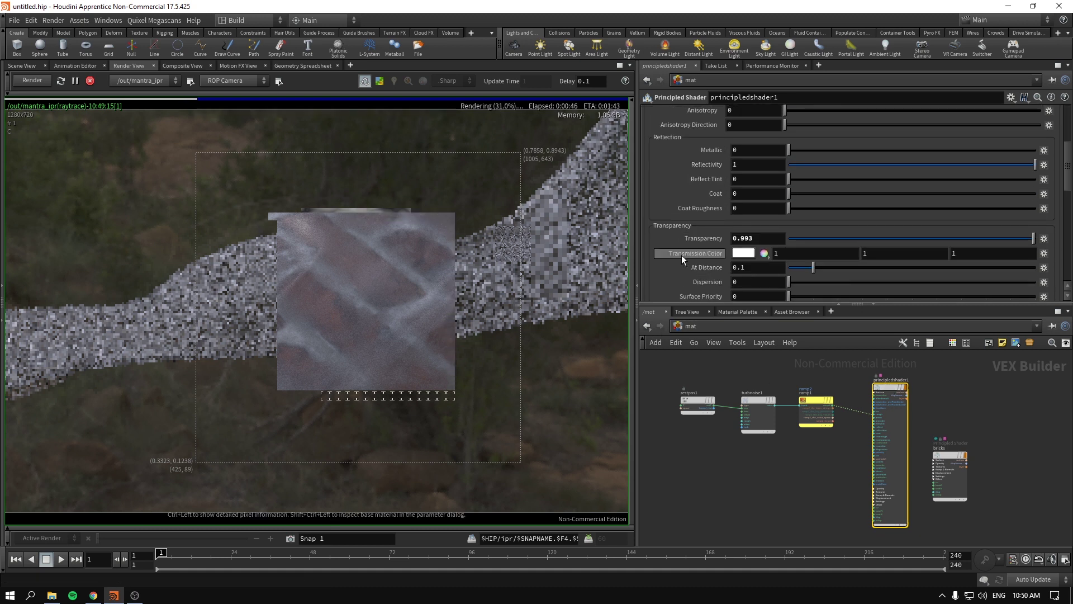
{"action": "scroll", "coordinate": [683, 273], "scroll_direction": "down", "scroll_amount": 3}
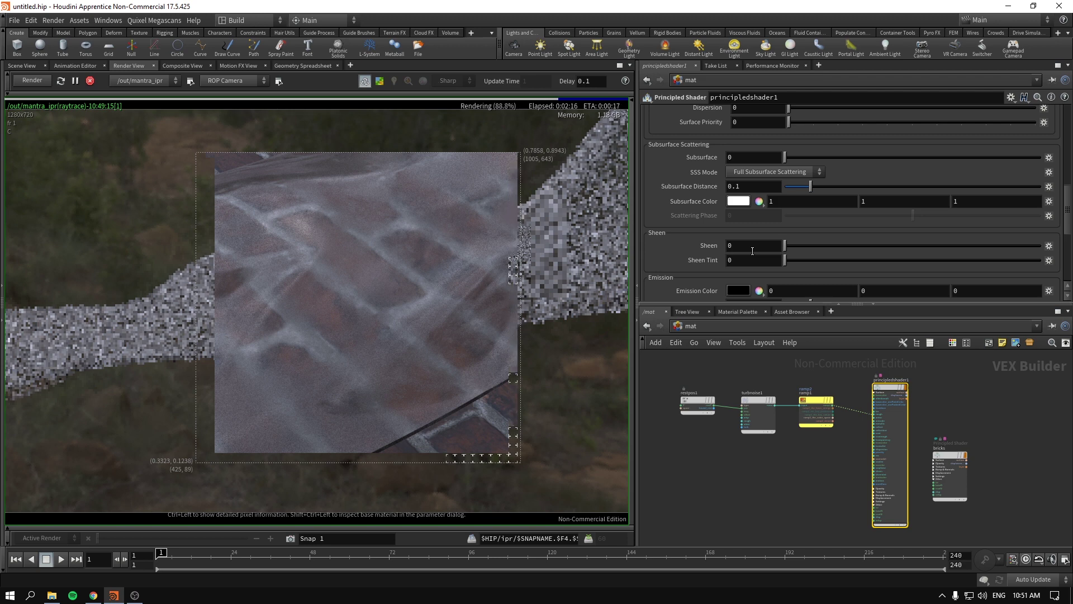
{"action": "left_click", "coordinate": [758, 416]}
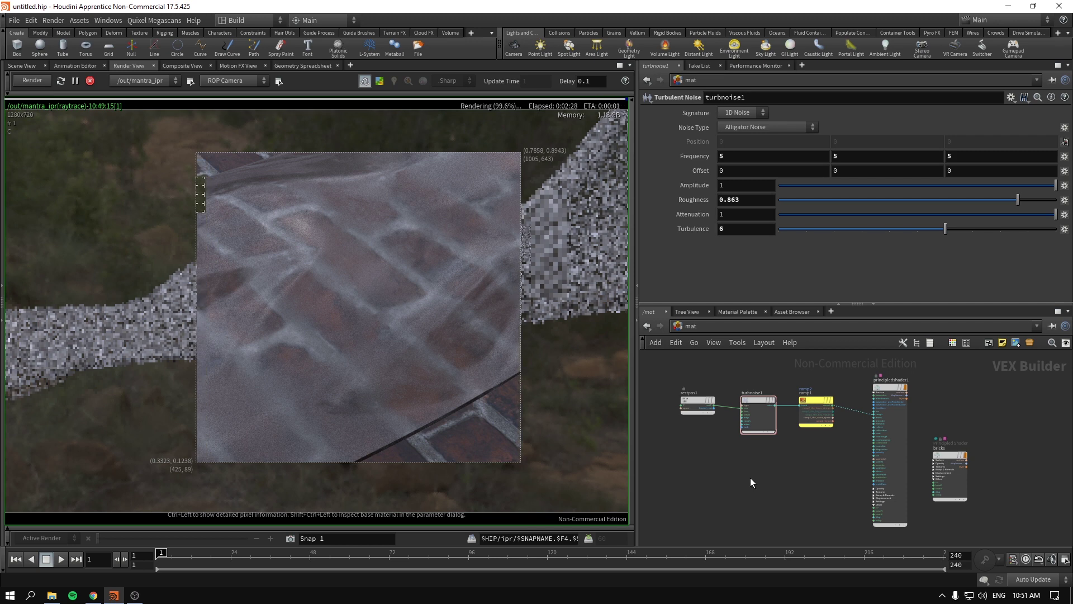
{"action": "middle_click_drag", "start_coordinate": [746, 479], "coordinate": [787, 504]}
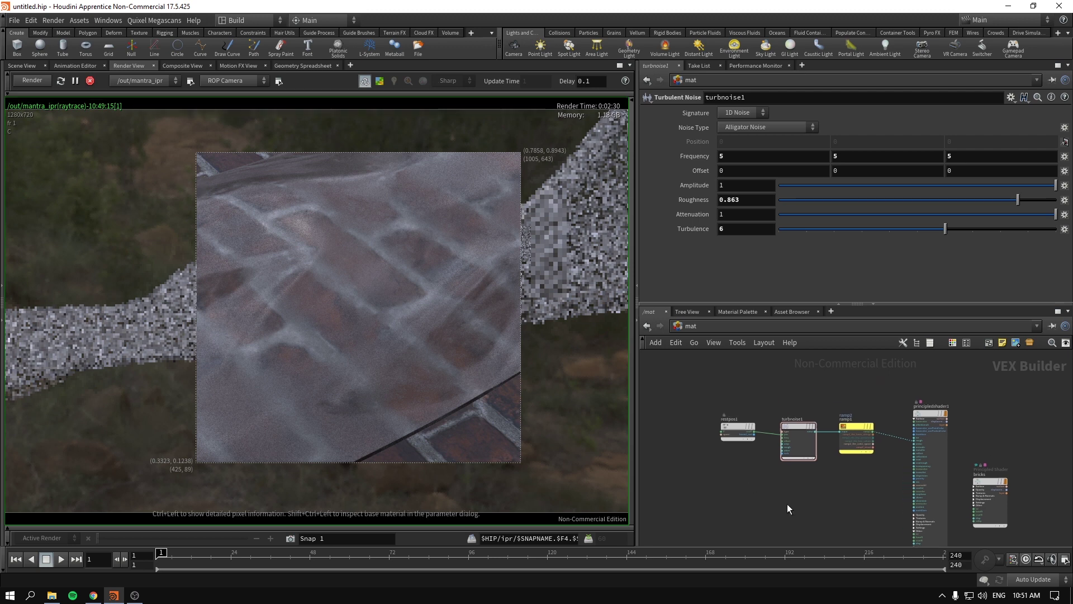